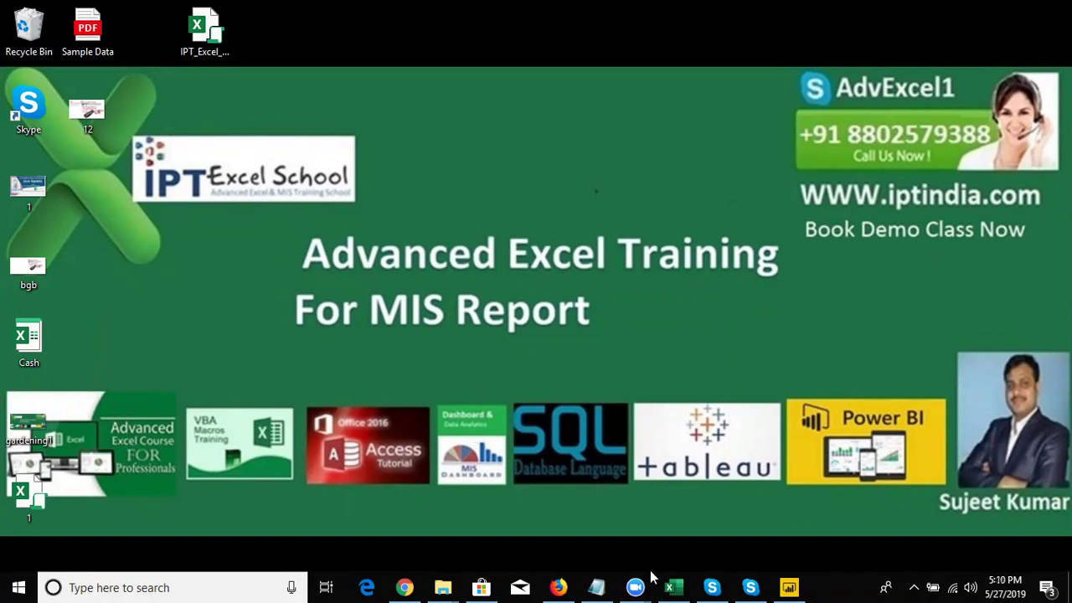
Bring the Excel window with the Sumif_Project workbook to the front from the taskbar
{"action": "left_click", "coordinate": [679, 585]}
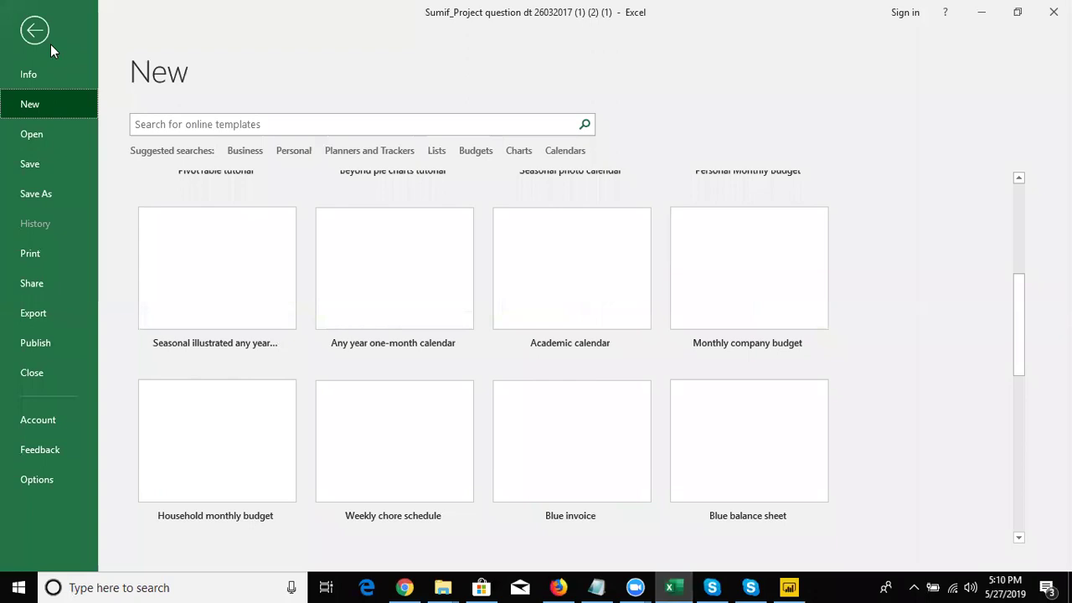
Open the recent Data workbook and clear conditional formatting rules from the entire sheet
{"action": "left_click", "coordinate": [37, 134]}
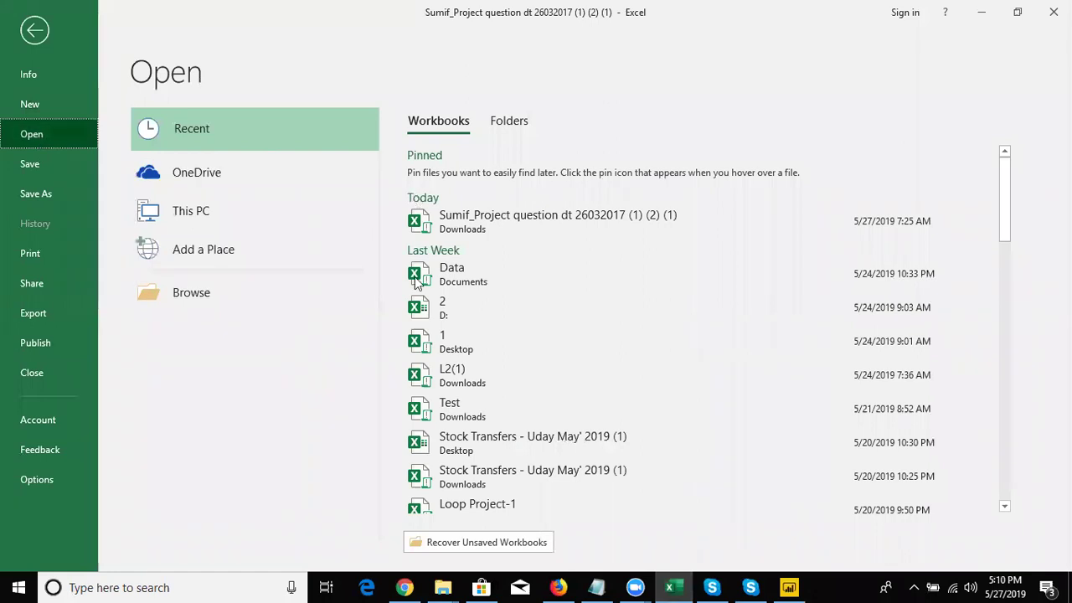
{"action": "left_click", "coordinate": [416, 283]}
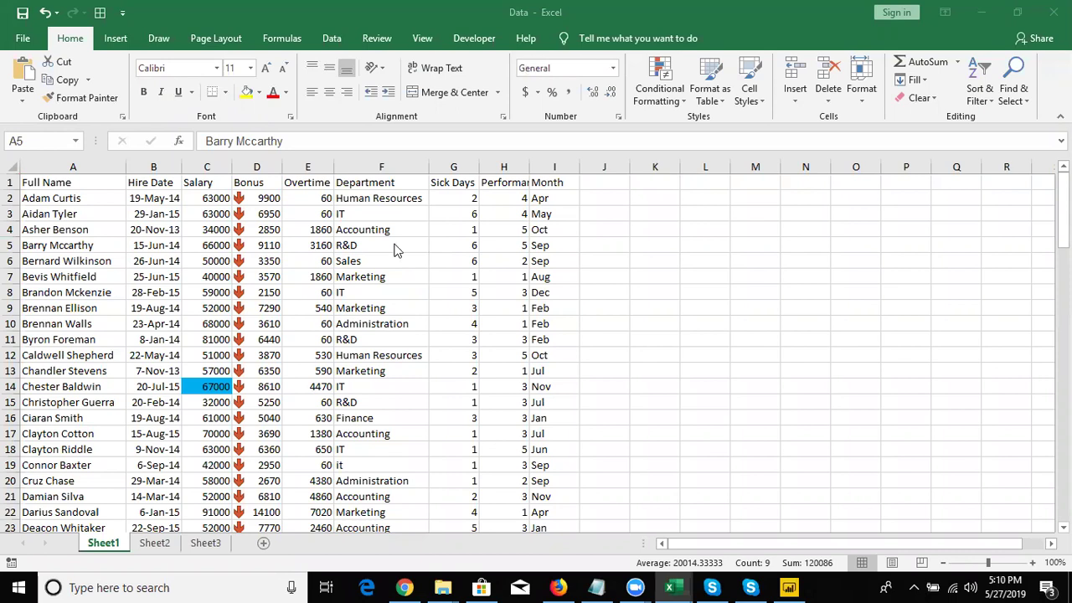
{"action": "left_click", "coordinate": [667, 107]}
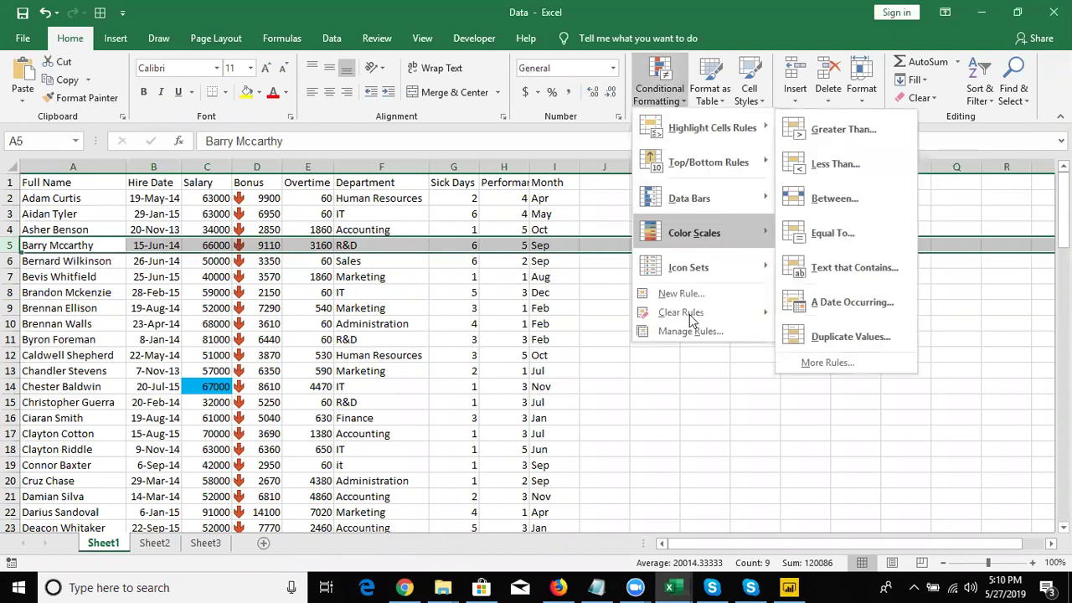
{"action": "mouse_move", "coordinate": [691, 317]}
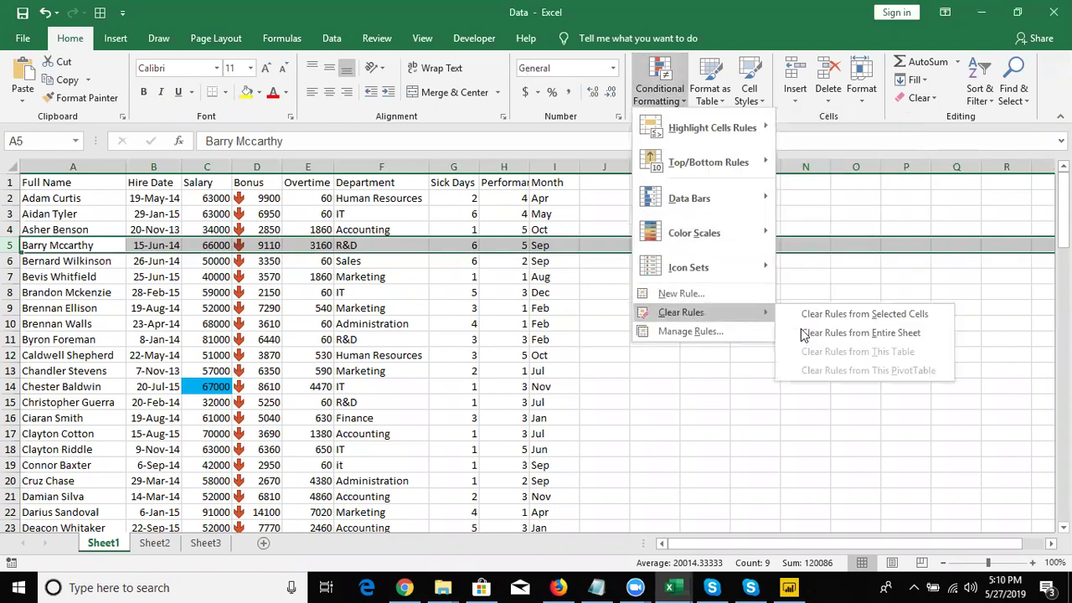
{"action": "left_click", "coordinate": [410, 281]}
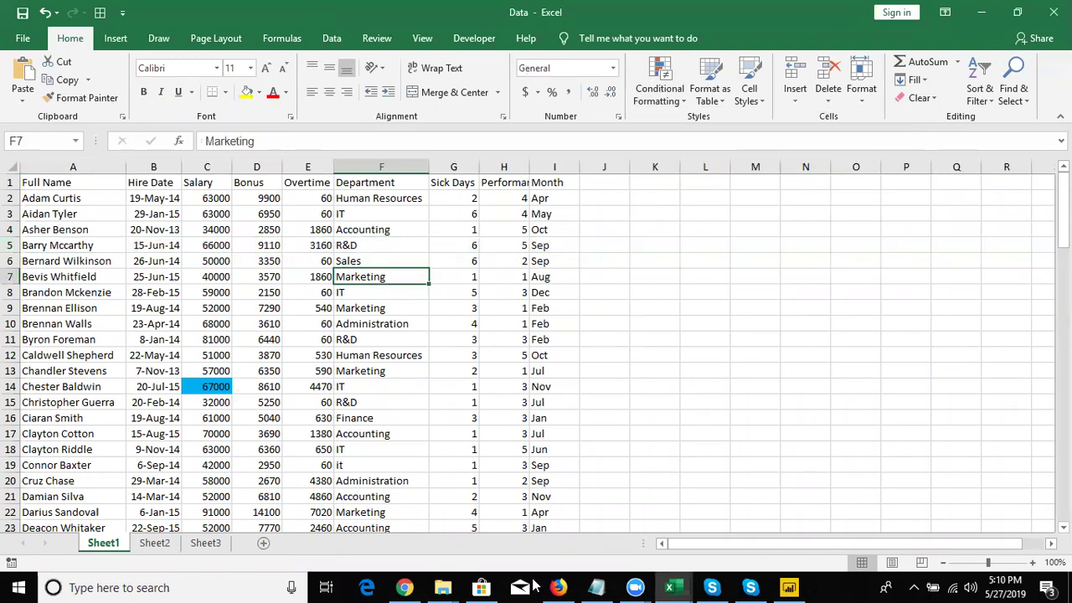
Switch to Chrome's YouTube Studio tab, then minimise everything to show the desktop
{"action": "left_click", "coordinate": [419, 586]}
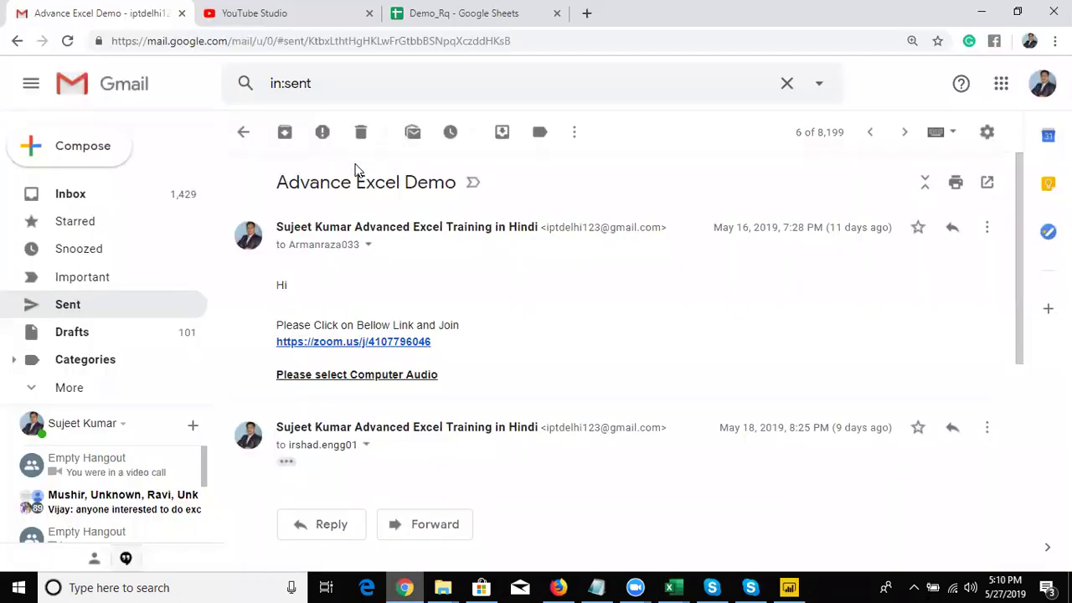
{"action": "key", "text": "ctrl+Tab"}
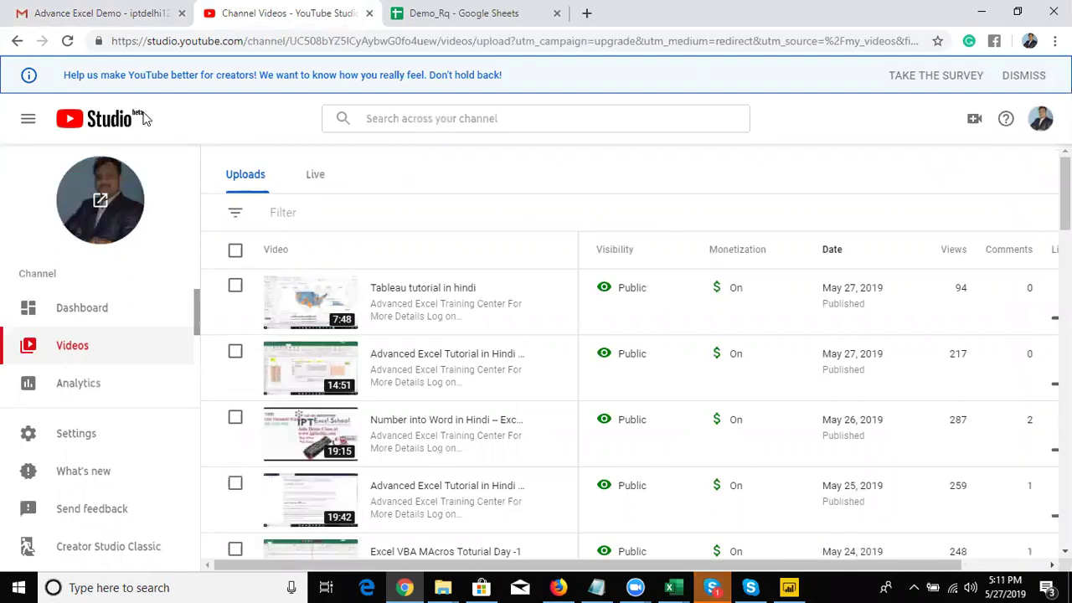
{"action": "key", "text": "super+d"}
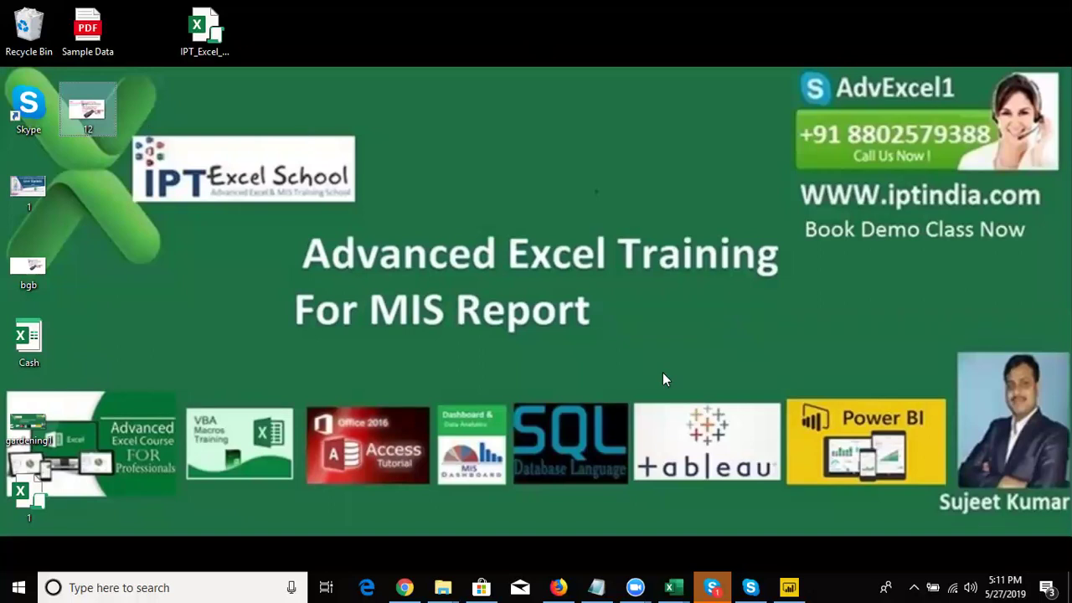
Check Skype's latest chat, minimise Skype, and bring up the Excel window previews
{"action": "left_click", "coordinate": [711, 583]}
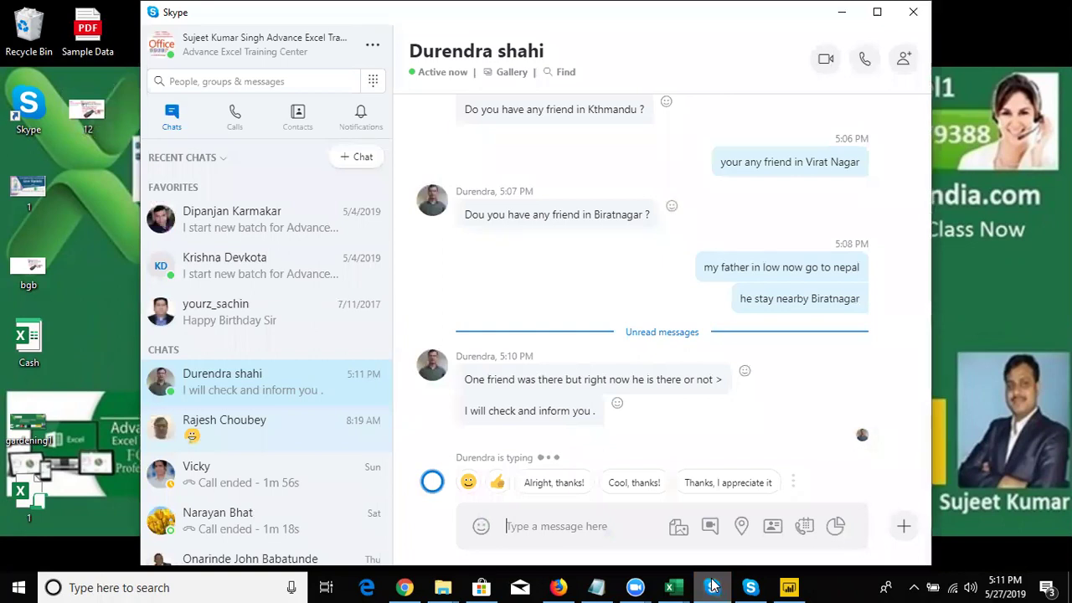
{"action": "left_click", "coordinate": [712, 586]}
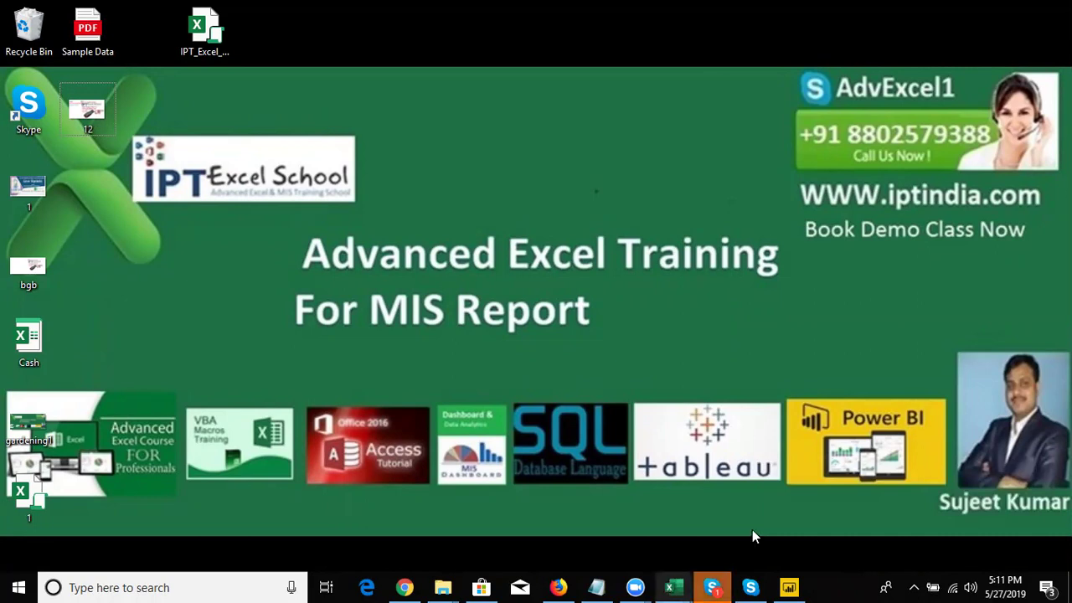
{"action": "left_click", "coordinate": [667, 585]}
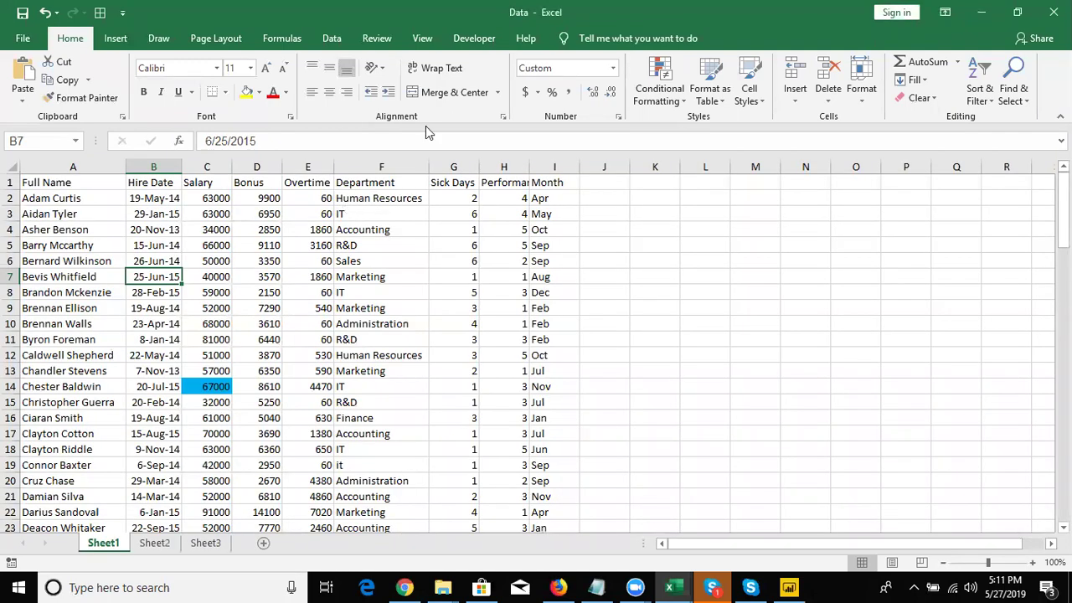
Give Bonus cell D5 (9110) a yellow fill
{"action": "left_click", "coordinate": [371, 255]}
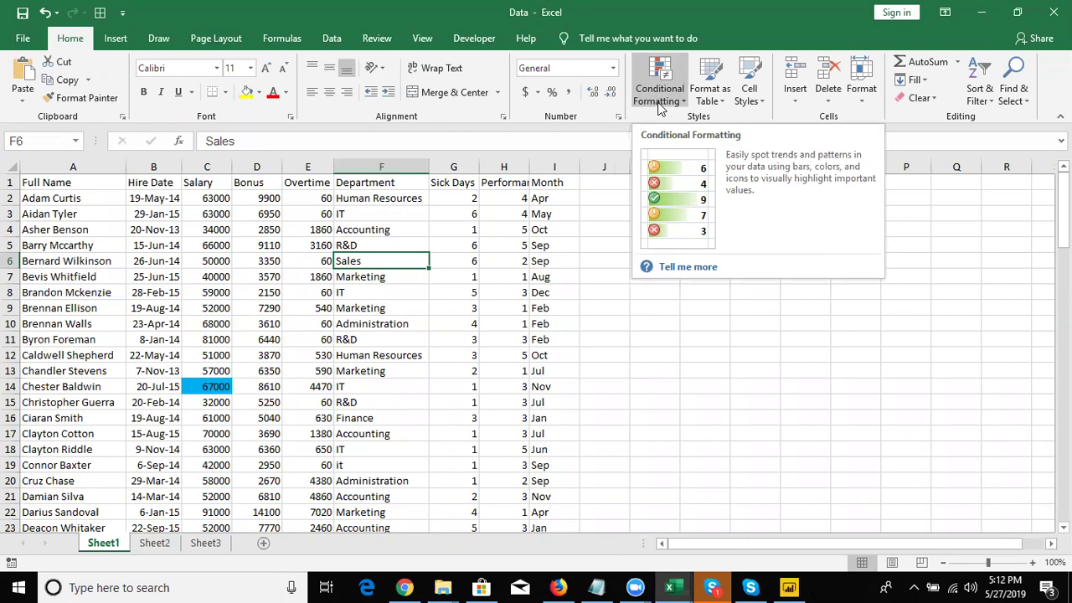
{"action": "left_click", "coordinate": [522, 225]}
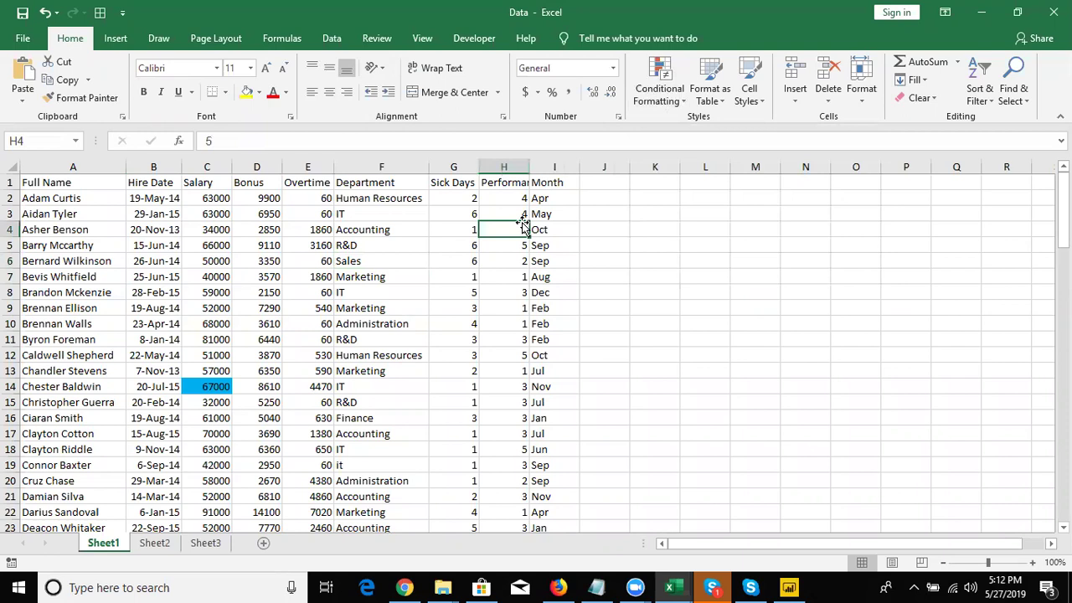
{"action": "left_click", "coordinate": [240, 260]}
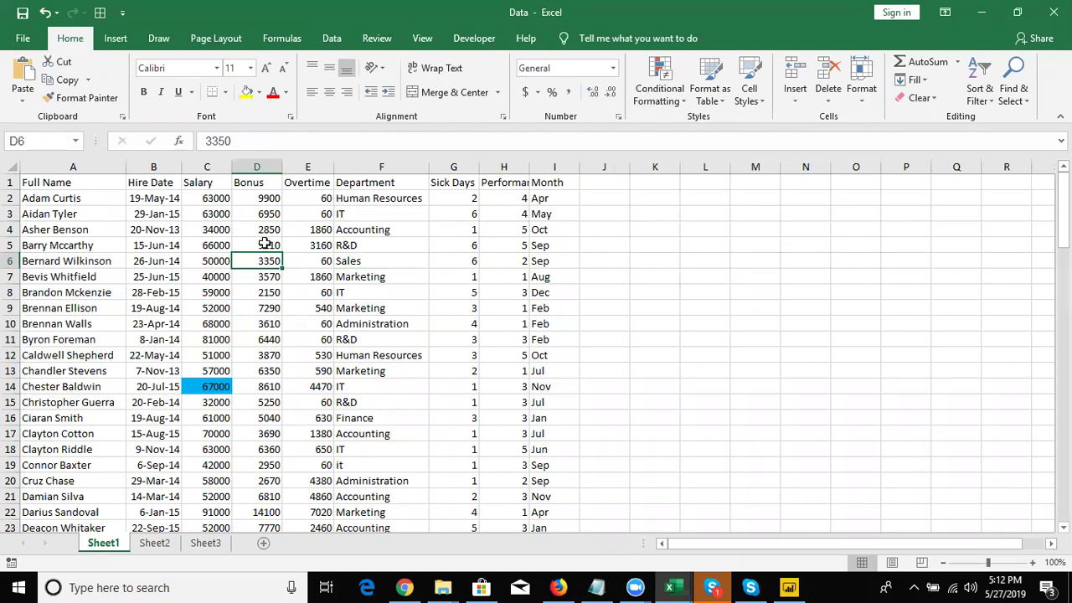
{"action": "key", "text": "Up"}
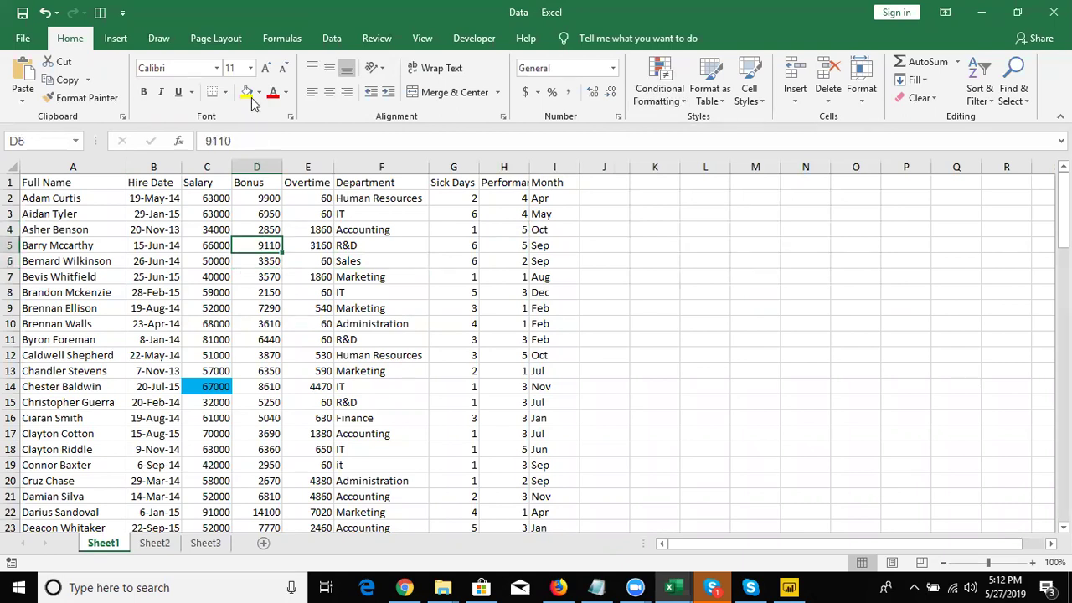
{"action": "left_click", "coordinate": [247, 93]}
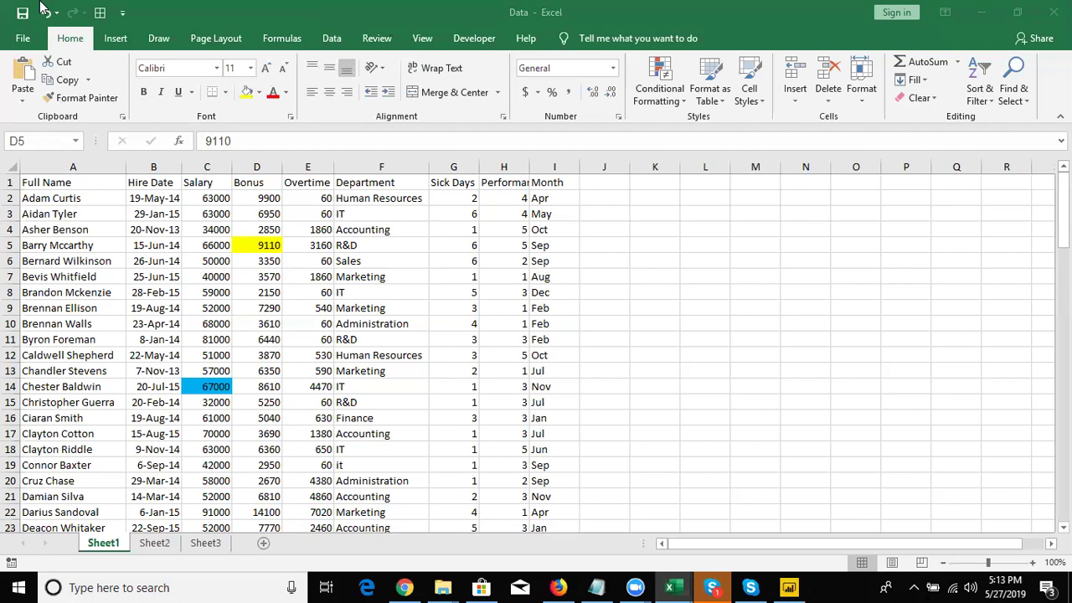
Leave the Data workbook and bring the YouTube Studio videos window to the front
{"action": "left_click", "coordinate": [572, 586]}
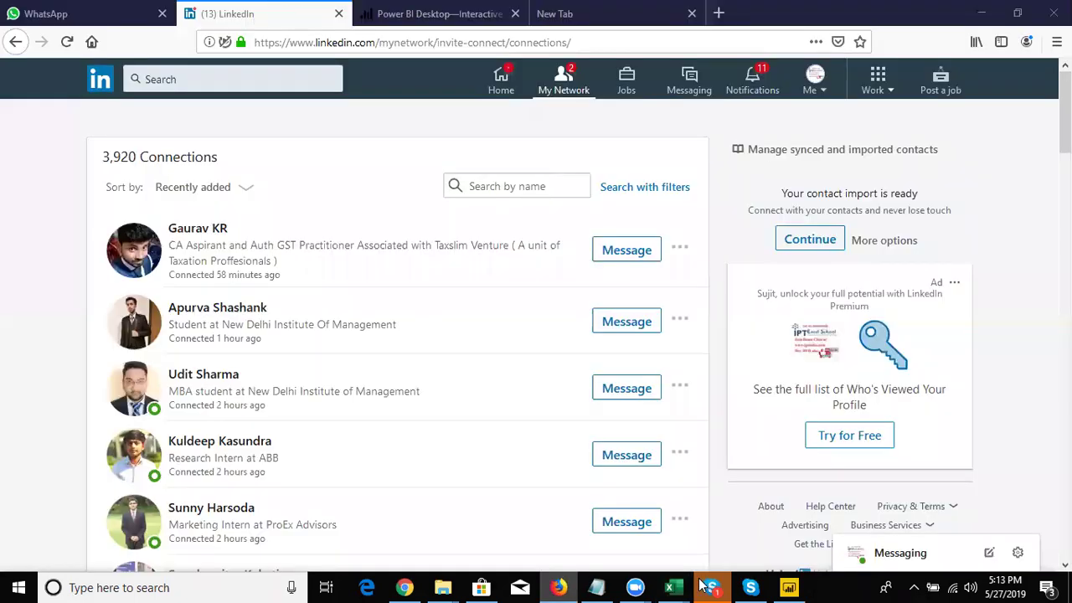
{"action": "left_click", "coordinate": [666, 586]}
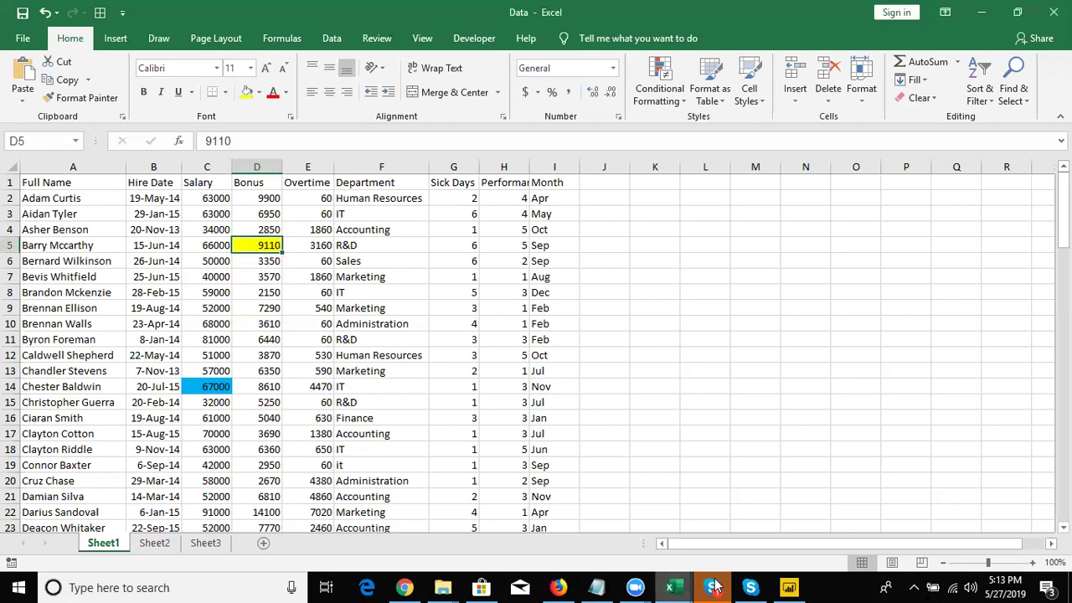
{"action": "mouse_move", "coordinate": [716, 587]}
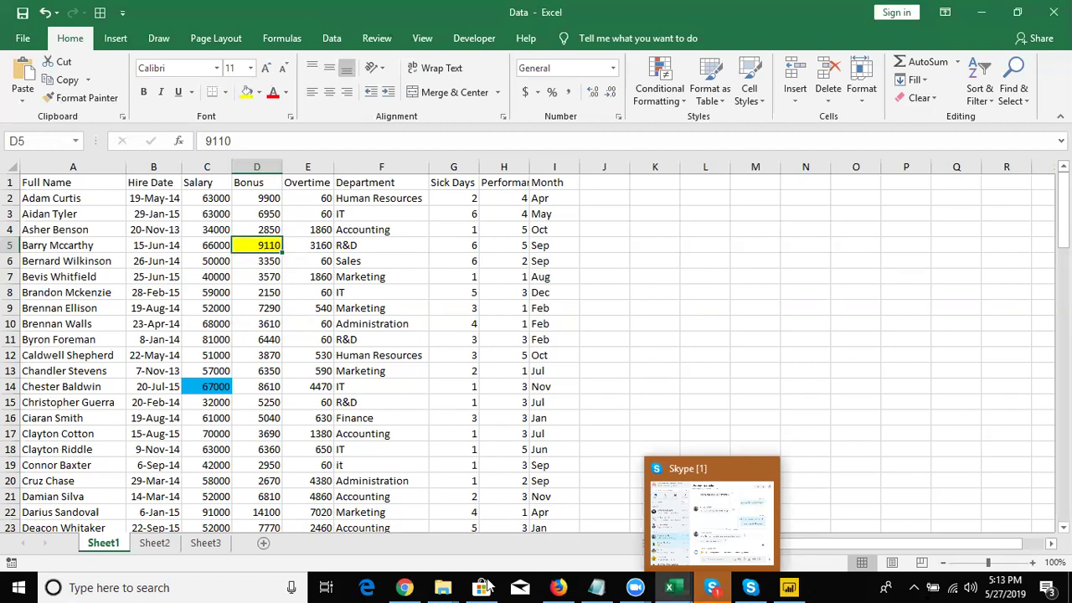
{"action": "mouse_move", "coordinate": [408, 589]}
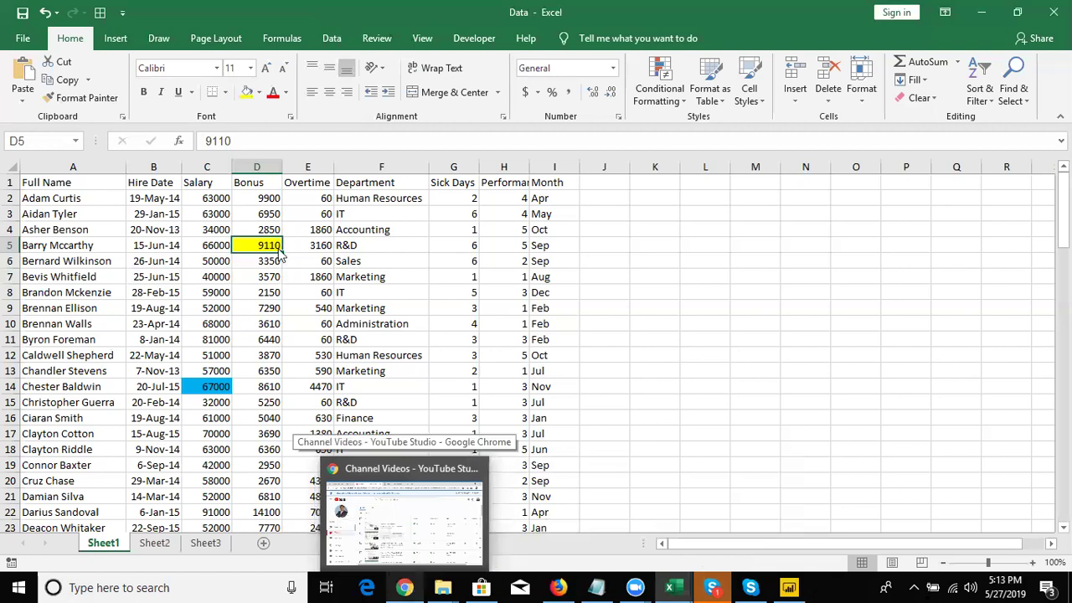
{"action": "key", "text": "alt+Tab"}
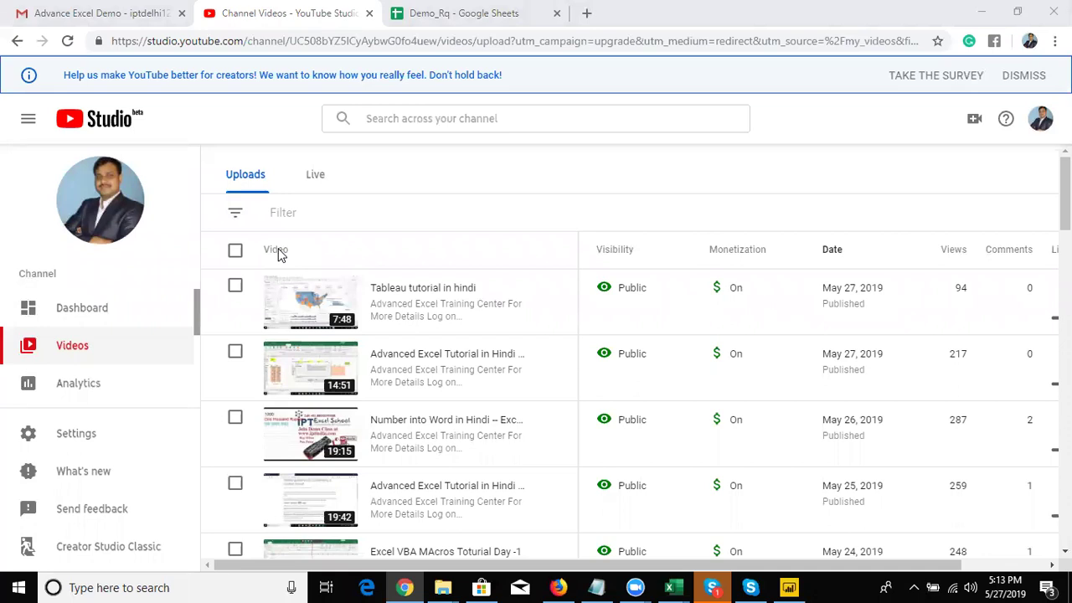
Switch Chrome to the Advance Excel Demo mail tab
{"action": "key", "text": "ctrl+shift+Tab"}
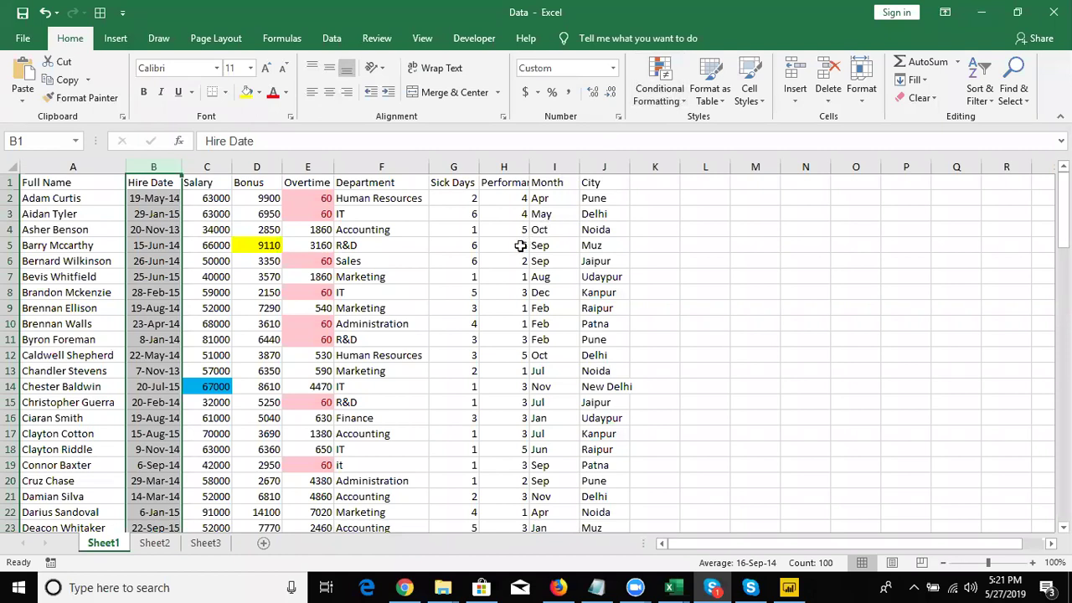
Set up a Today date-occurring rule on column B, then close it unapplied
{"action": "left_click", "coordinate": [143, 185]}
{"action": "key", "text": "ctrl+space"}
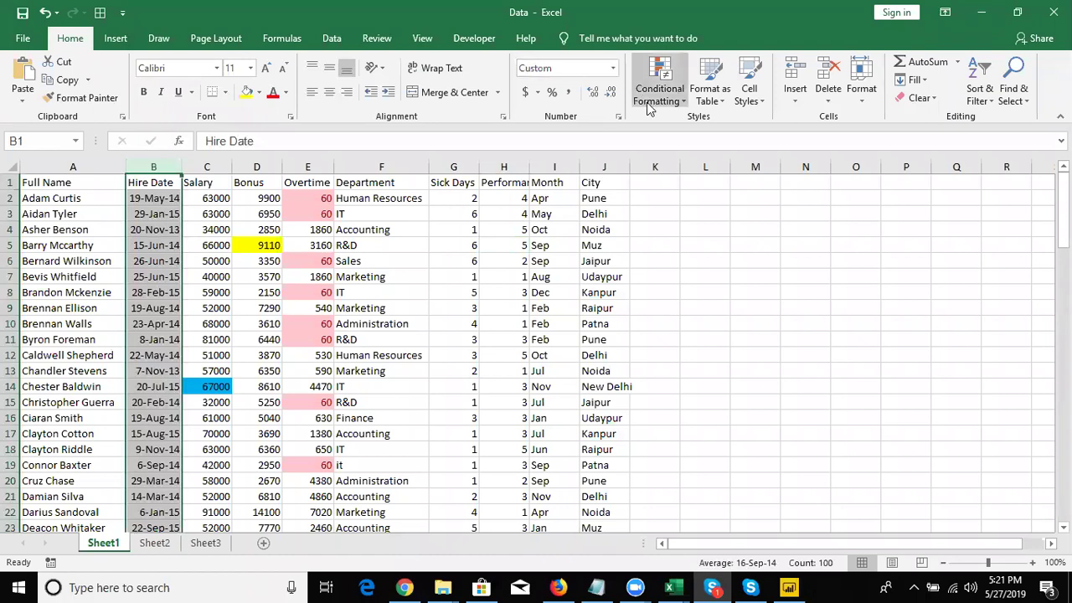
{"action": "left_click", "coordinate": [647, 103]}
{"action": "mouse_move", "coordinate": [674, 127]}
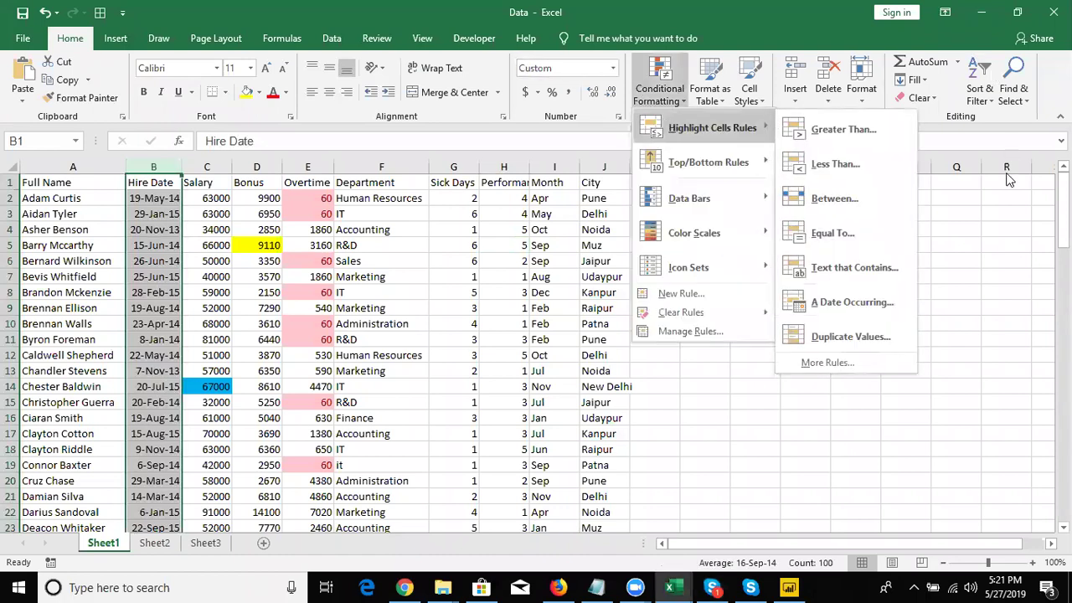
{"action": "left_click", "coordinate": [850, 303]}
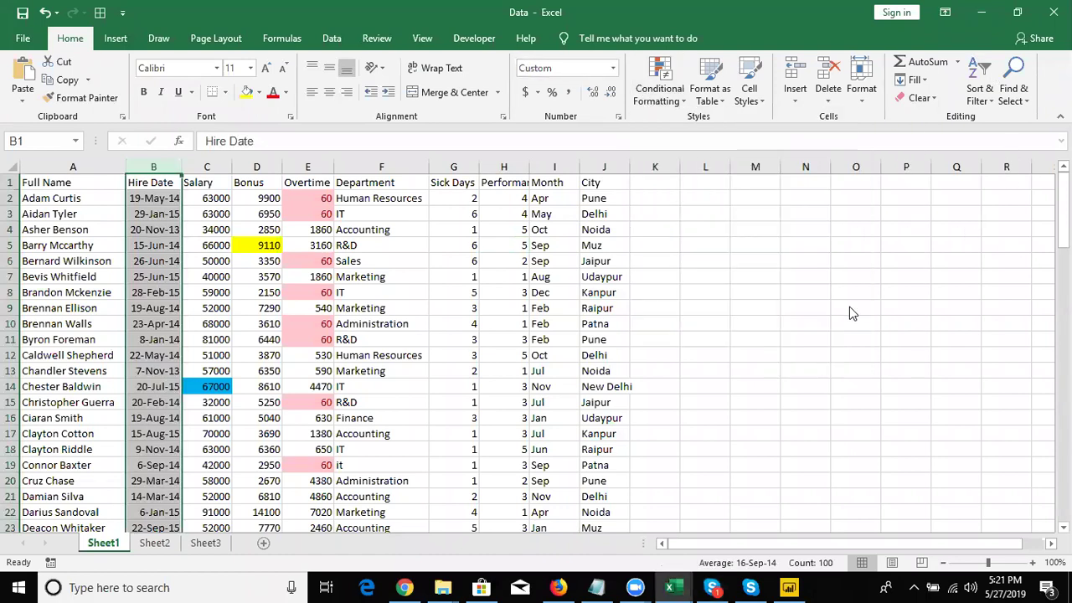
{"action": "left_click", "coordinate": [760, 272]}
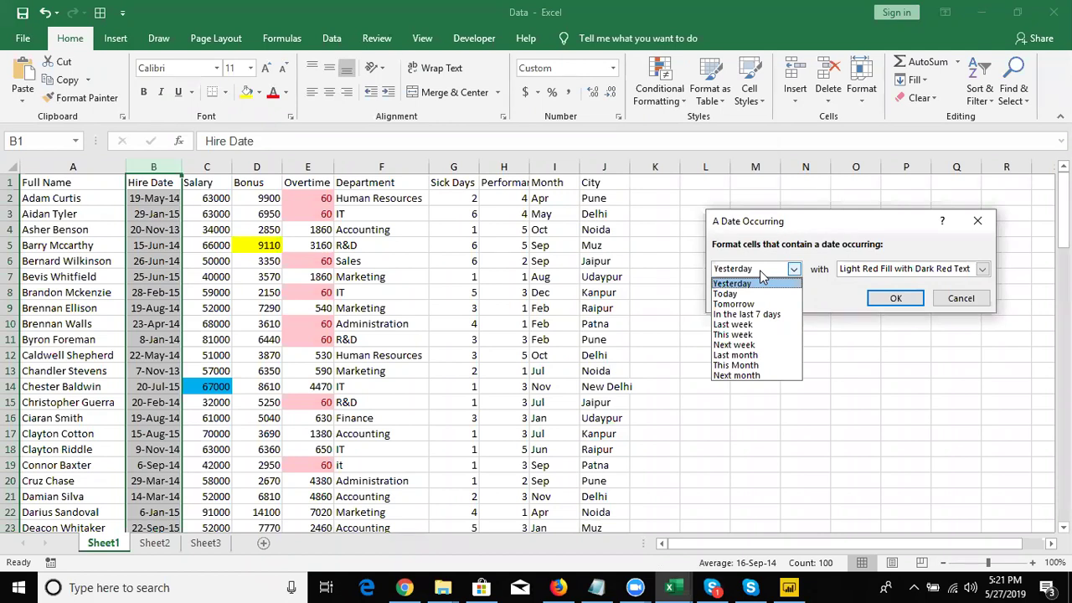
{"action": "left_click", "coordinate": [645, 143]}
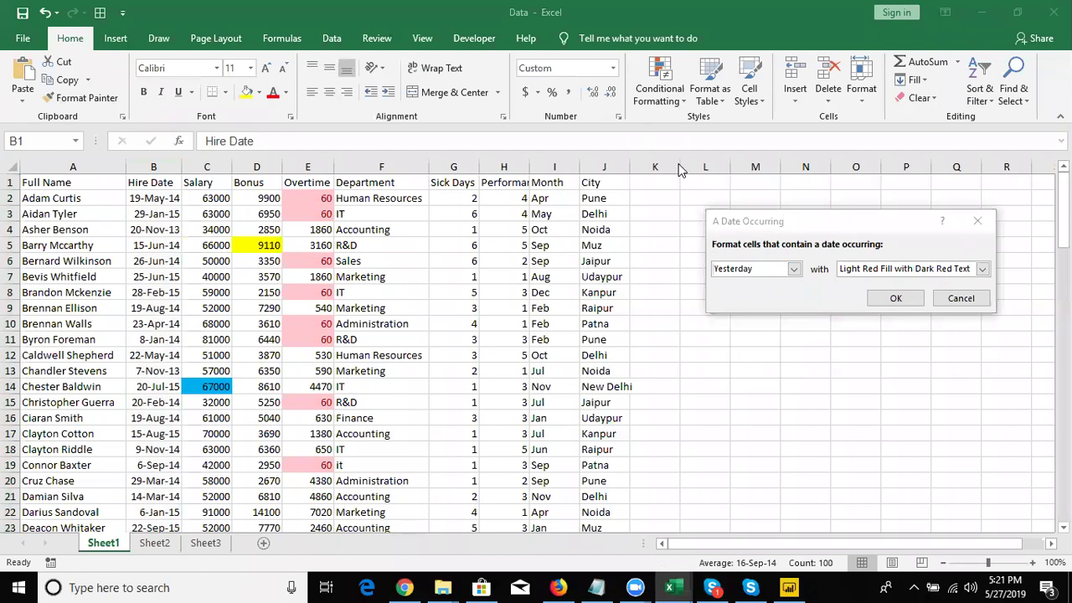
{"action": "left_click", "coordinate": [764, 274]}
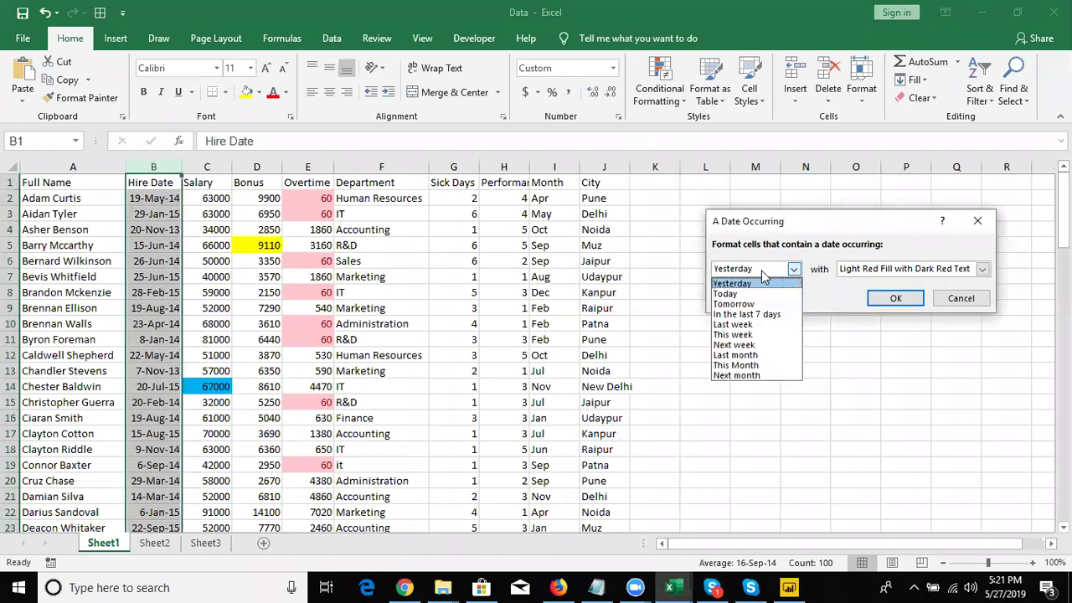
{"action": "left_click", "coordinate": [757, 293]}
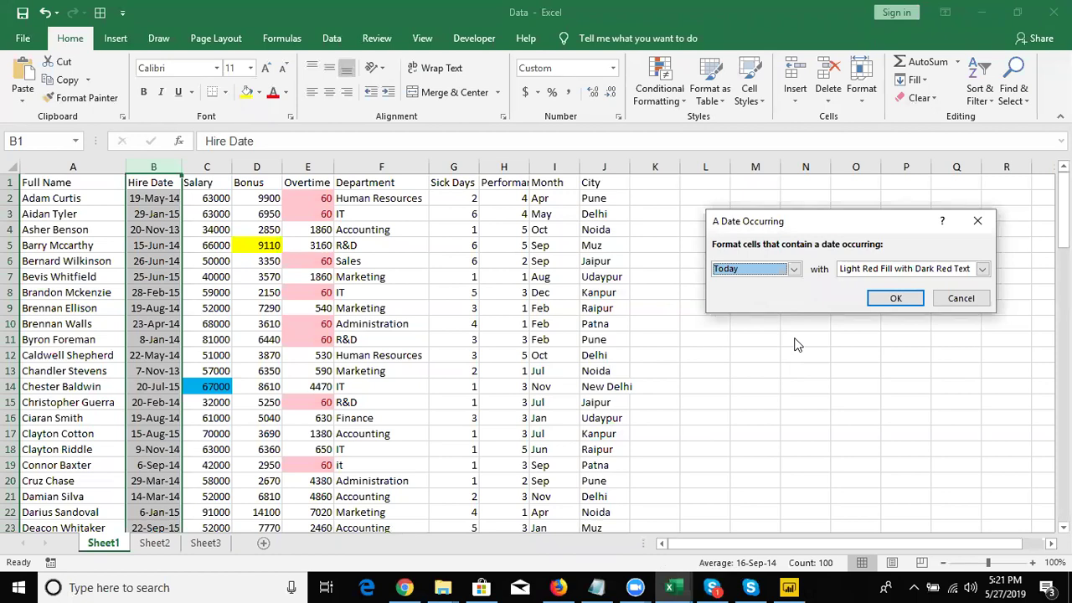
{"action": "mouse_move", "coordinate": [1020, 584]}
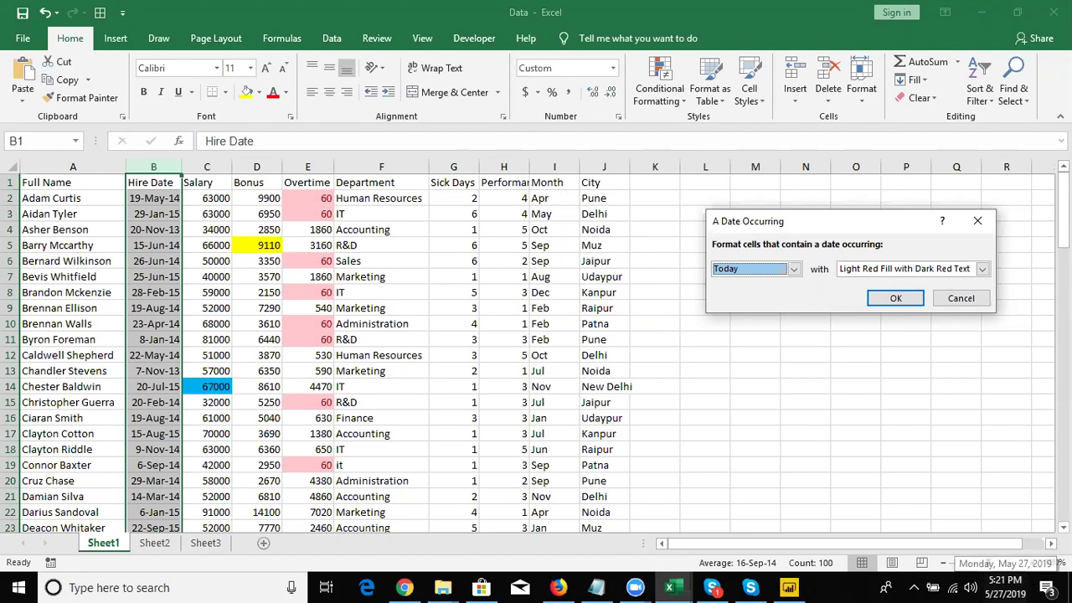
{"action": "left_click", "coordinate": [978, 220]}
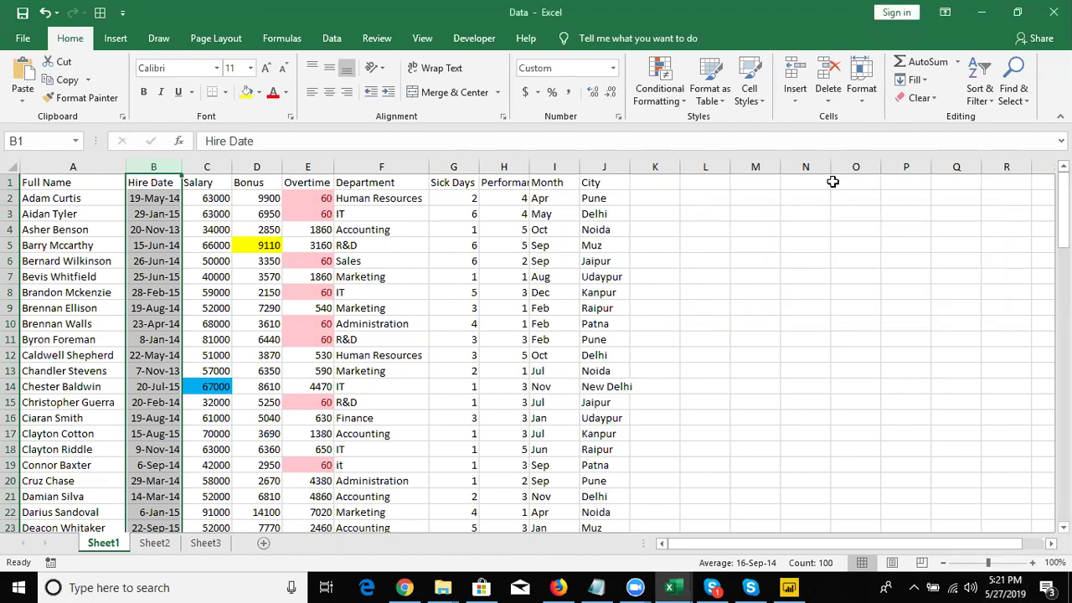
Browse the Conditional Formatting menu and dismiss it without choosing a rule
{"action": "left_click", "coordinate": [665, 94]}
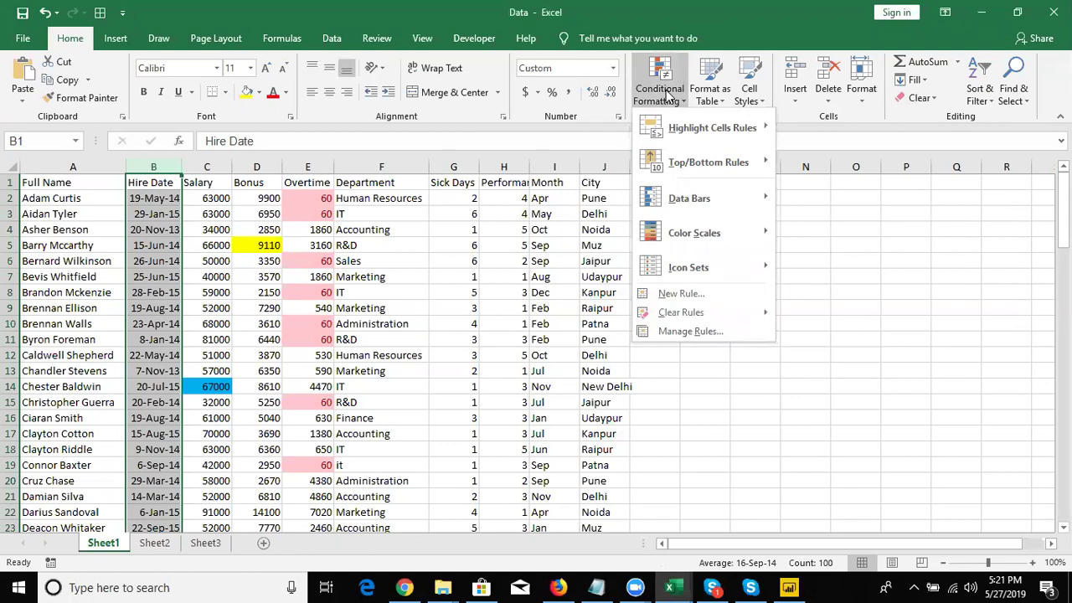
{"action": "mouse_move", "coordinate": [697, 235]}
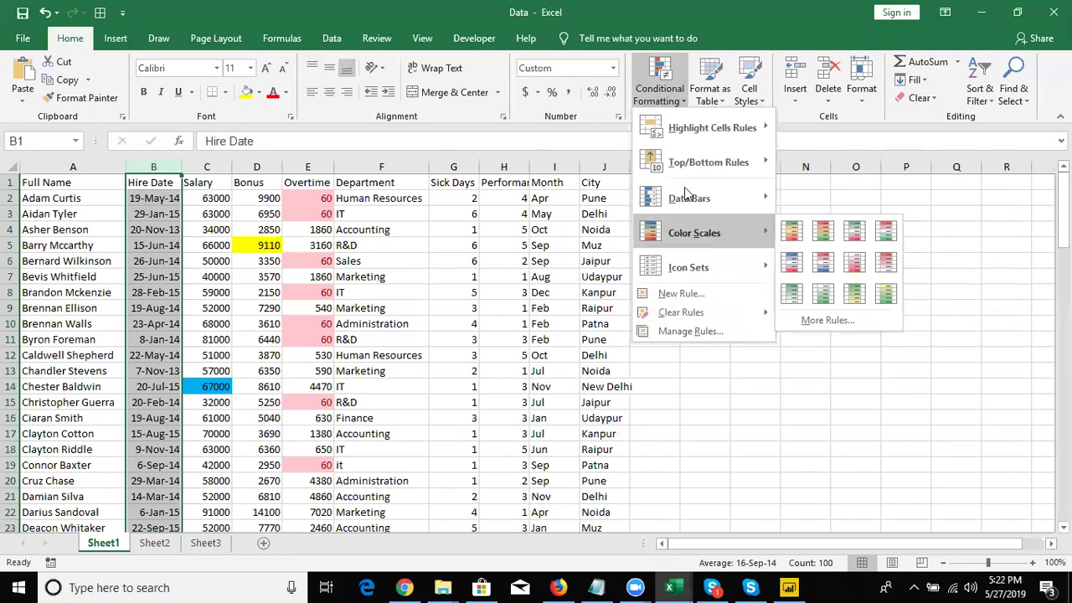
{"action": "mouse_move", "coordinate": [689, 132]}
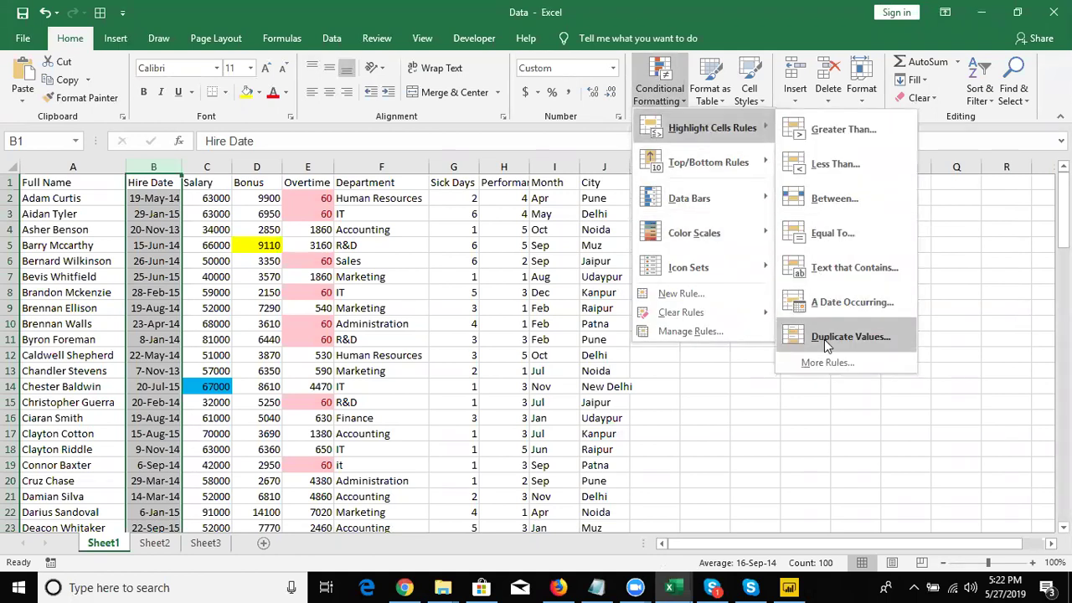
{"action": "left_click", "coordinate": [377, 251]}
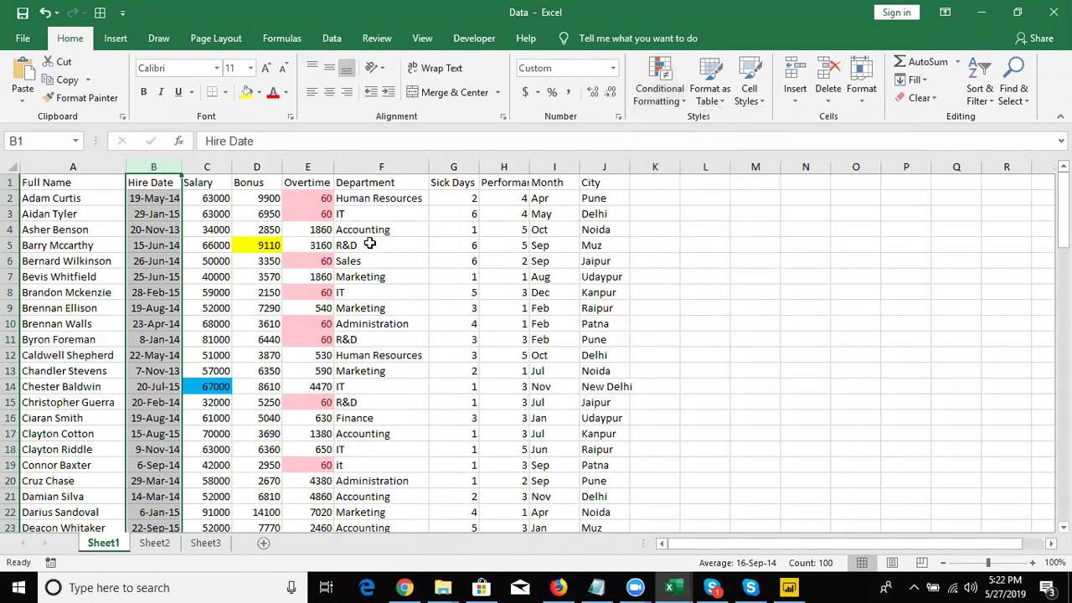
Select Bonus cells D1:D17, cancel the Duplicate Values rule, and move to Sheet3
{"action": "left_click", "coordinate": [262, 186]}
{"action": "left_click_drag", "start_coordinate": [262, 186], "coordinate": [268, 433]}
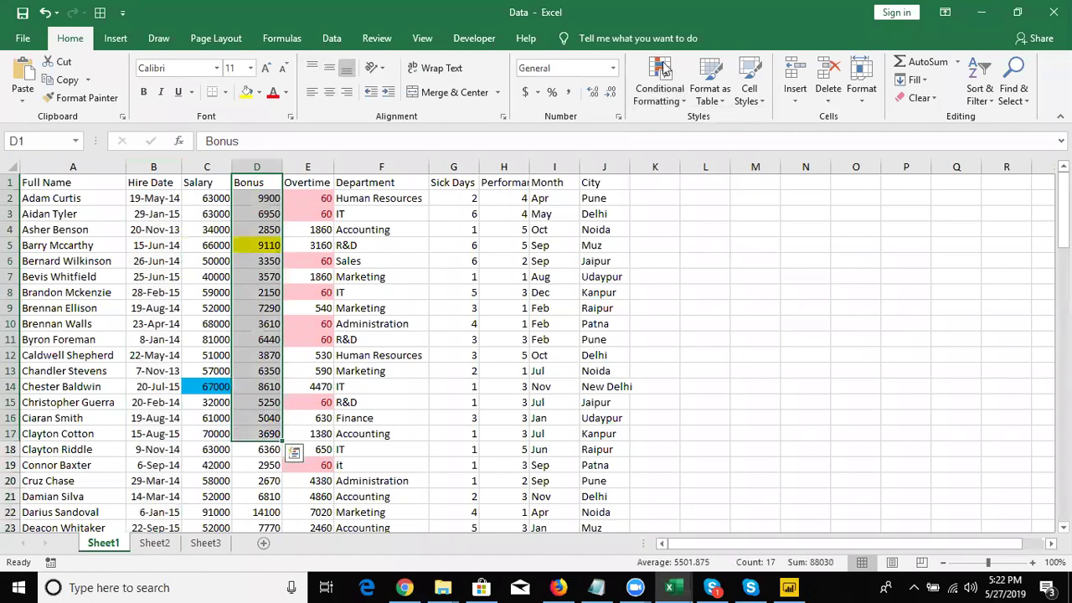
{"action": "left_click", "coordinate": [683, 79]}
{"action": "mouse_move", "coordinate": [712, 128]}
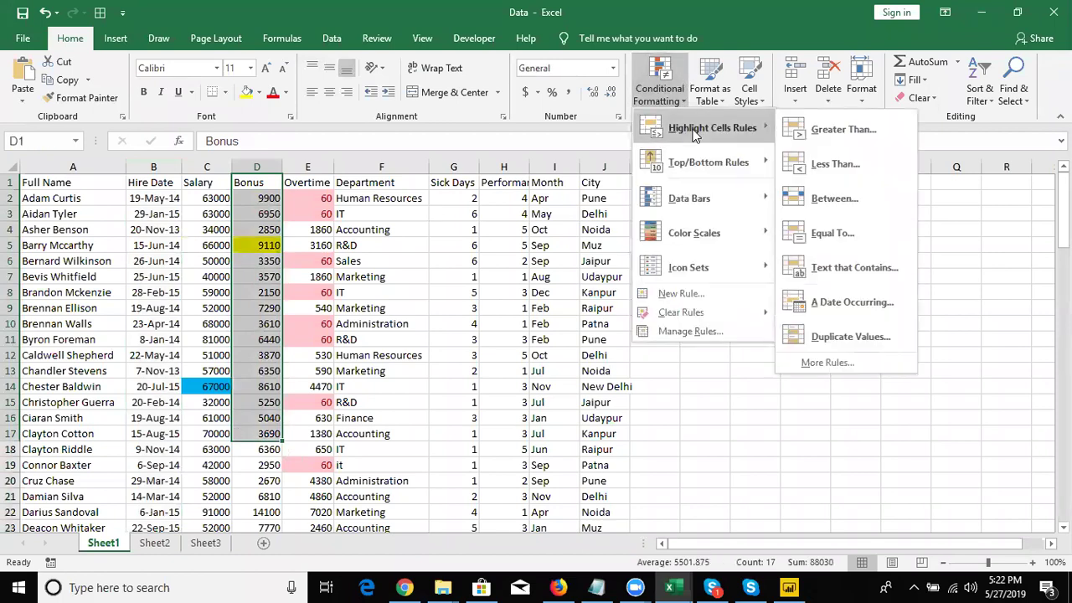
{"action": "left_click", "coordinate": [871, 341]}
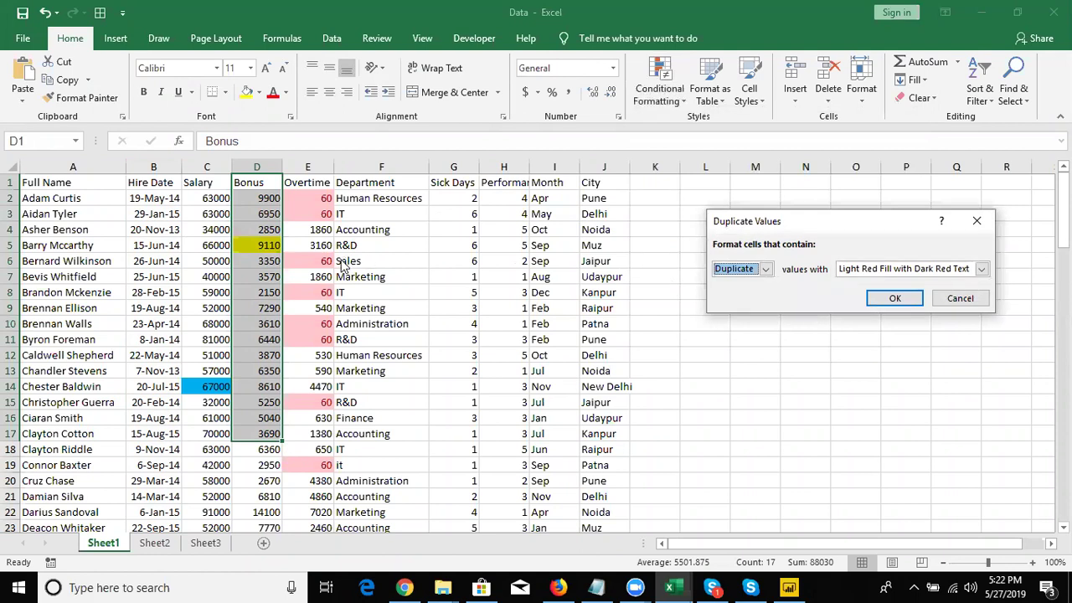
{"action": "key", "text": "Escape"}
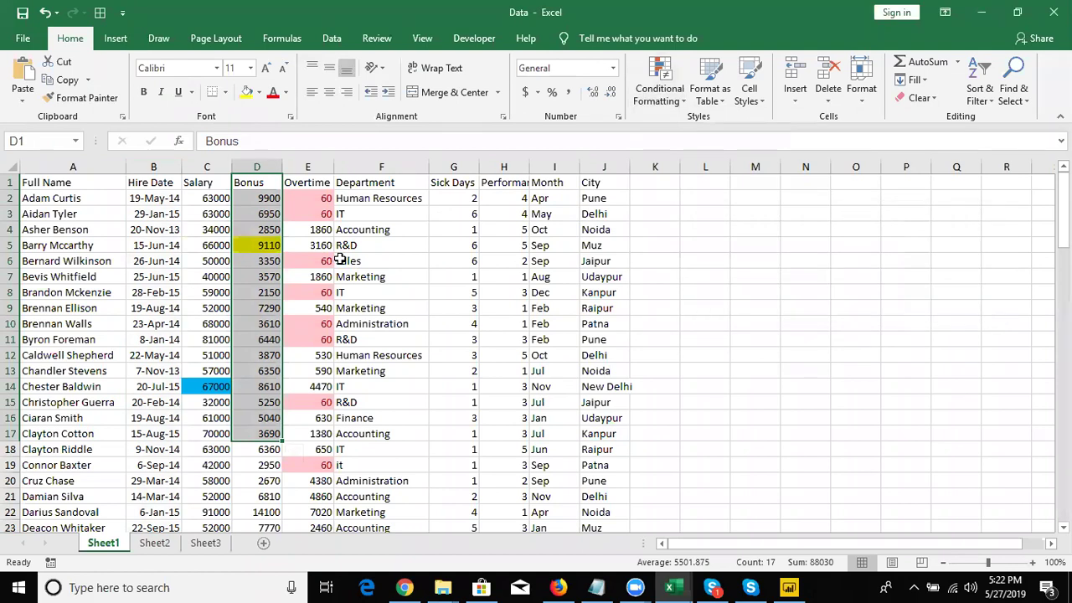
{"action": "left_click", "coordinate": [356, 262]}
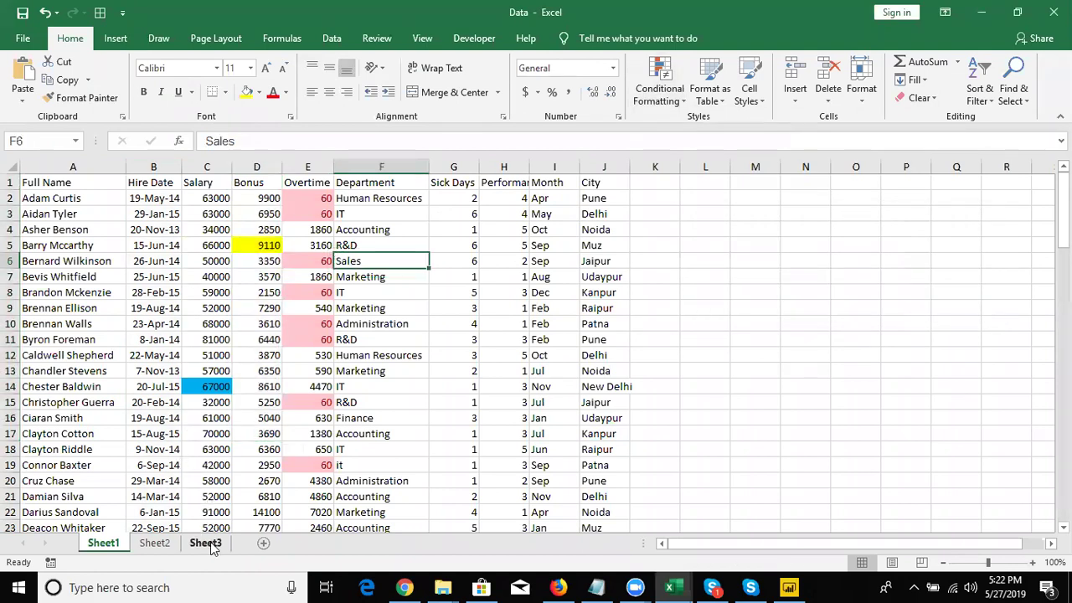
{"action": "left_click", "coordinate": [206, 543]}
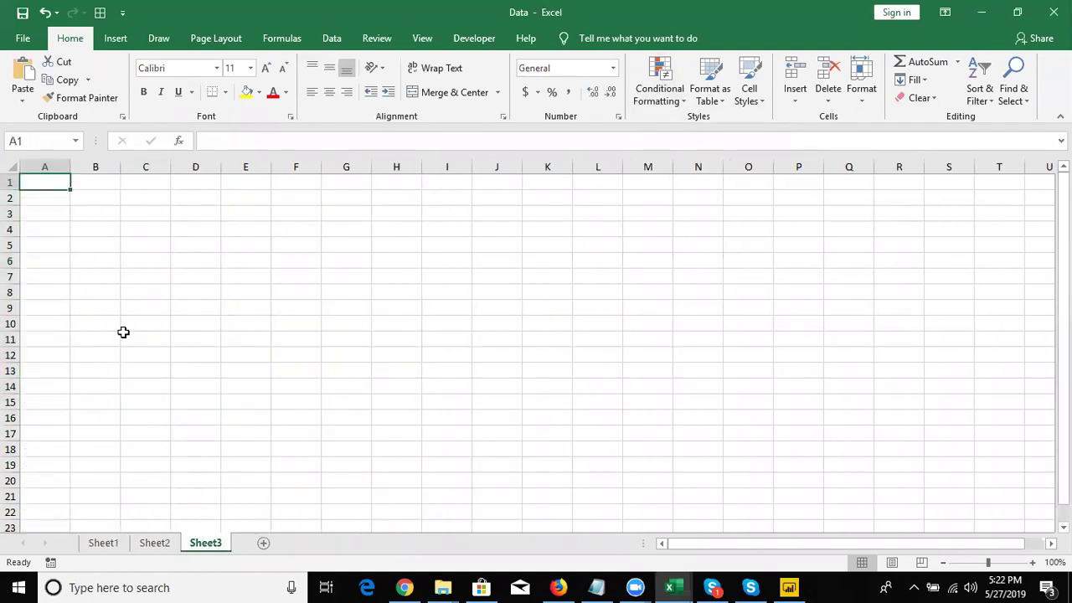
Enter the heading Mobile in cell A1 of Sheet3
{"action": "type", "text": "Mobile'"}
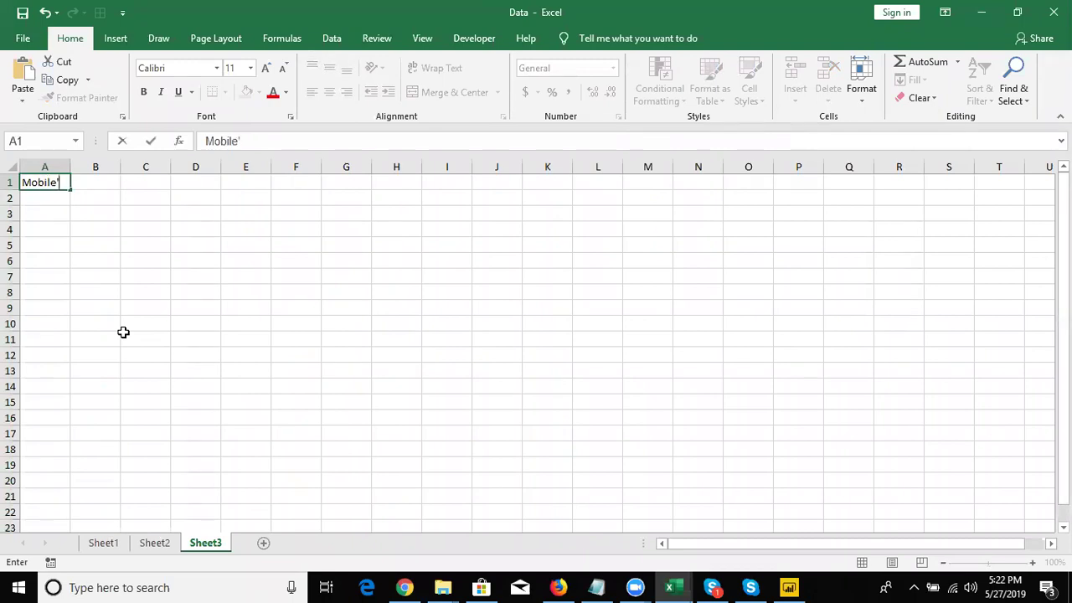
{"action": "key", "text": "BackSpace"}
{"action": "key", "text": "Return"}
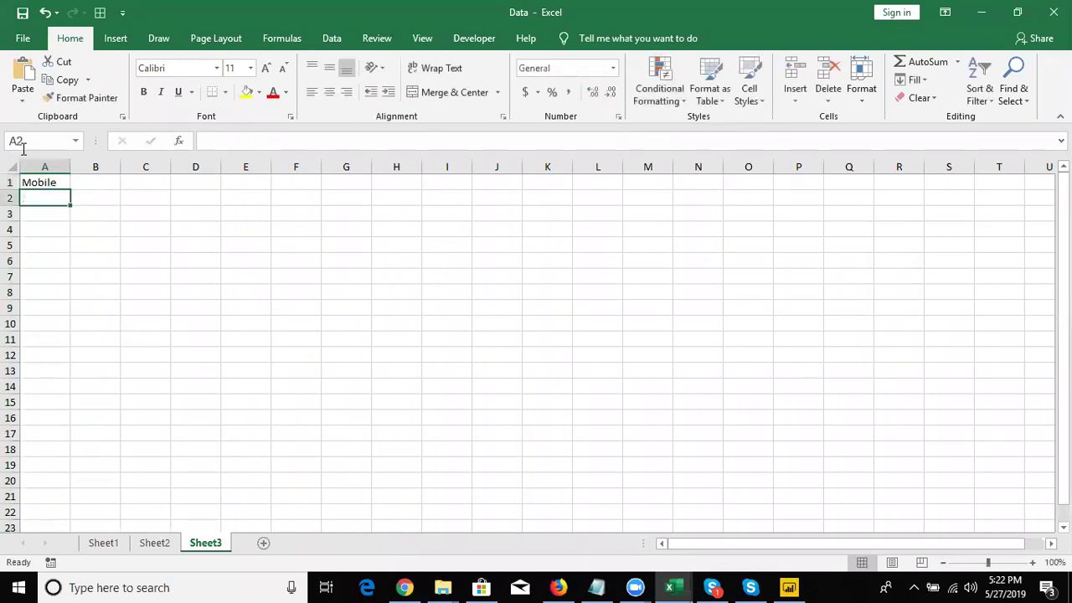
Apply a light red Duplicate Values highlight rule to all of column A
{"action": "left_click", "coordinate": [36, 159]}
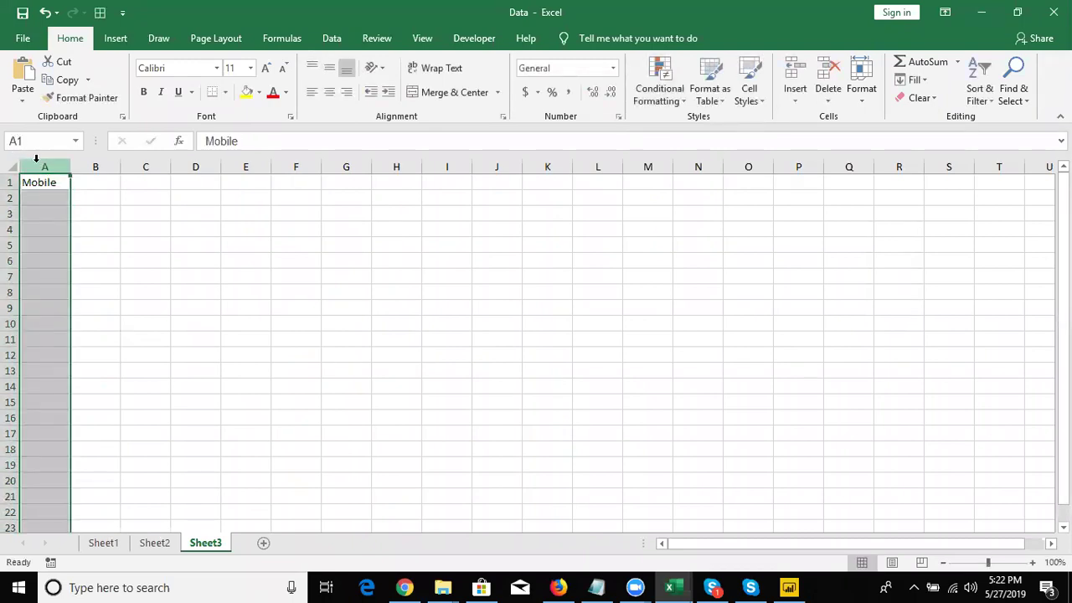
{"action": "left_click", "coordinate": [661, 94]}
{"action": "mouse_move", "coordinate": [687, 134]}
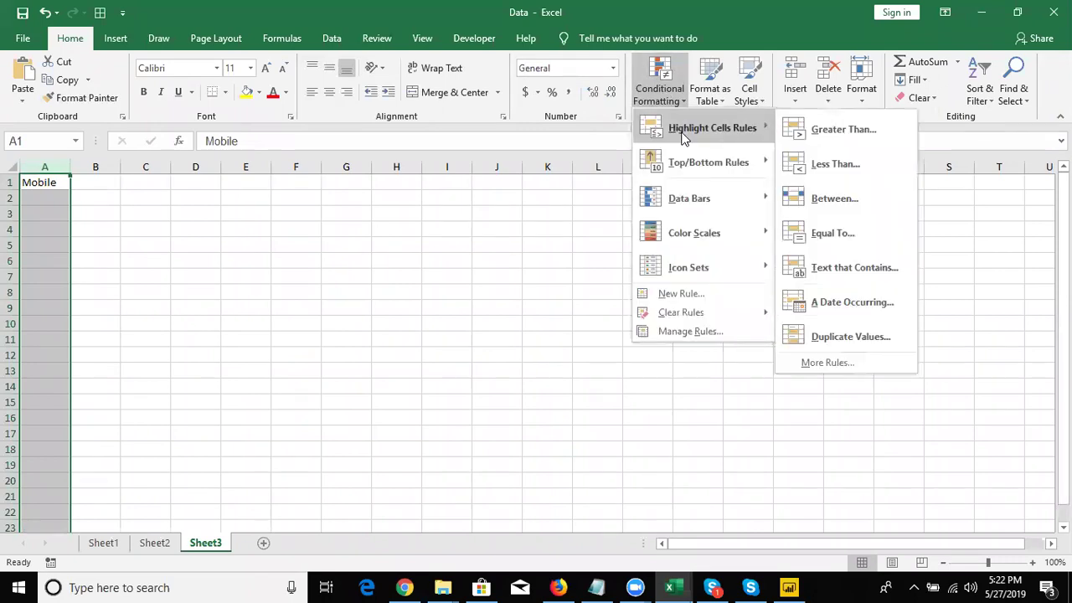
{"action": "left_click", "coordinate": [813, 341]}
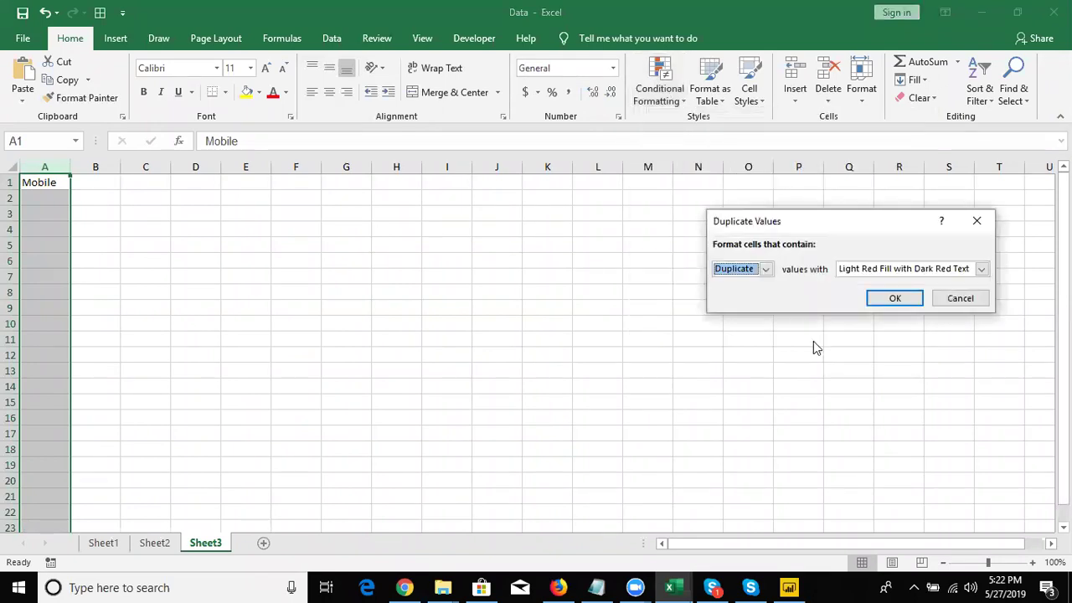
{"action": "left_click", "coordinate": [871, 296]}
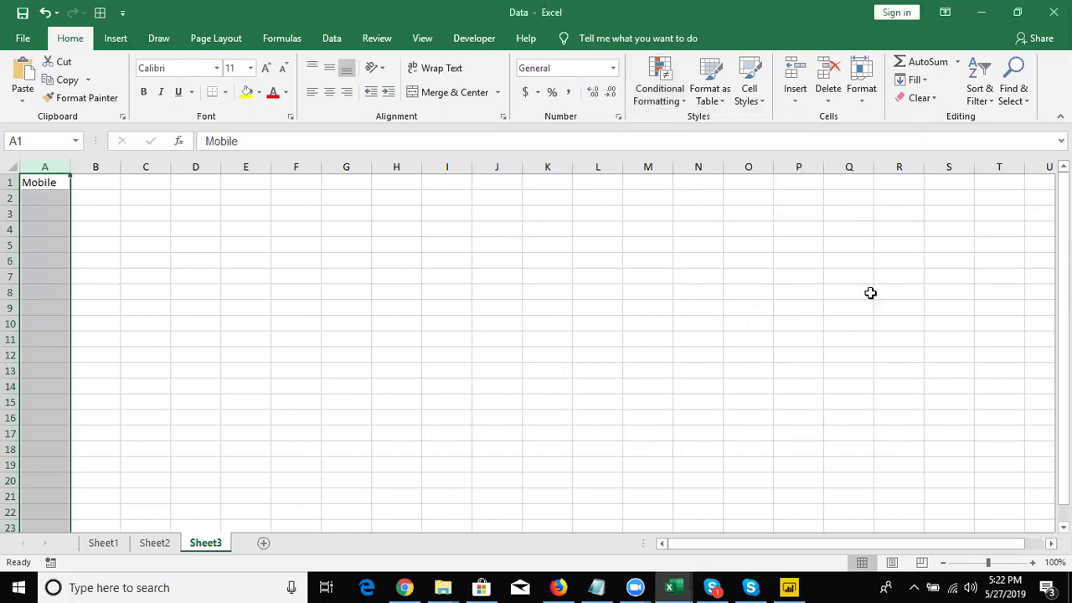
{"action": "left_click", "coordinate": [28, 195]}
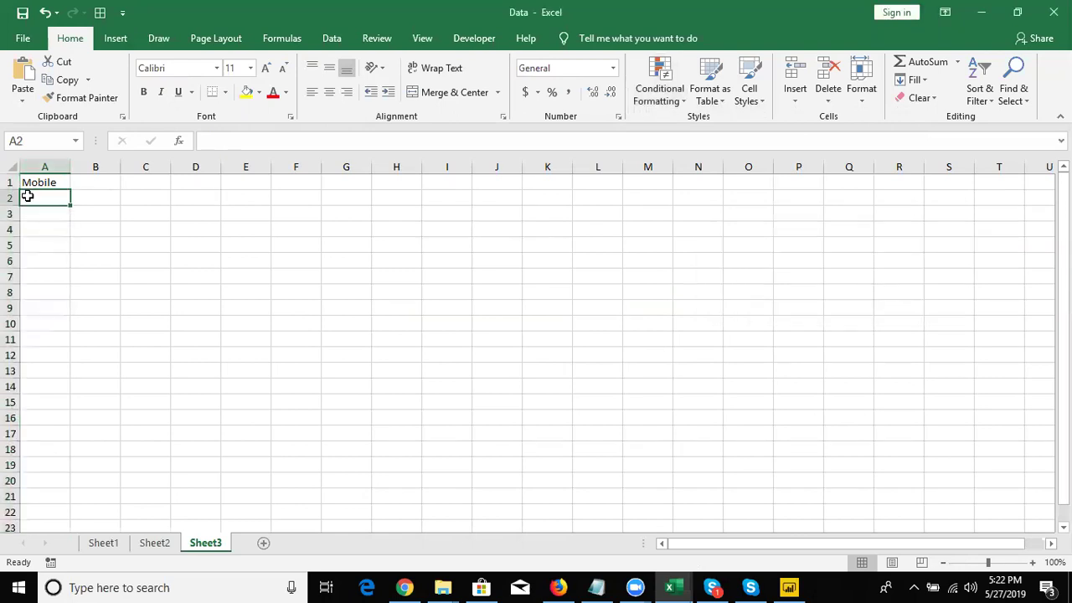
Enter one identical mobile number in A2, A10 and A17 so all three are flagged light red
{"action": "key", "text": "Return"}
{"action": "key", "text": "Down"}
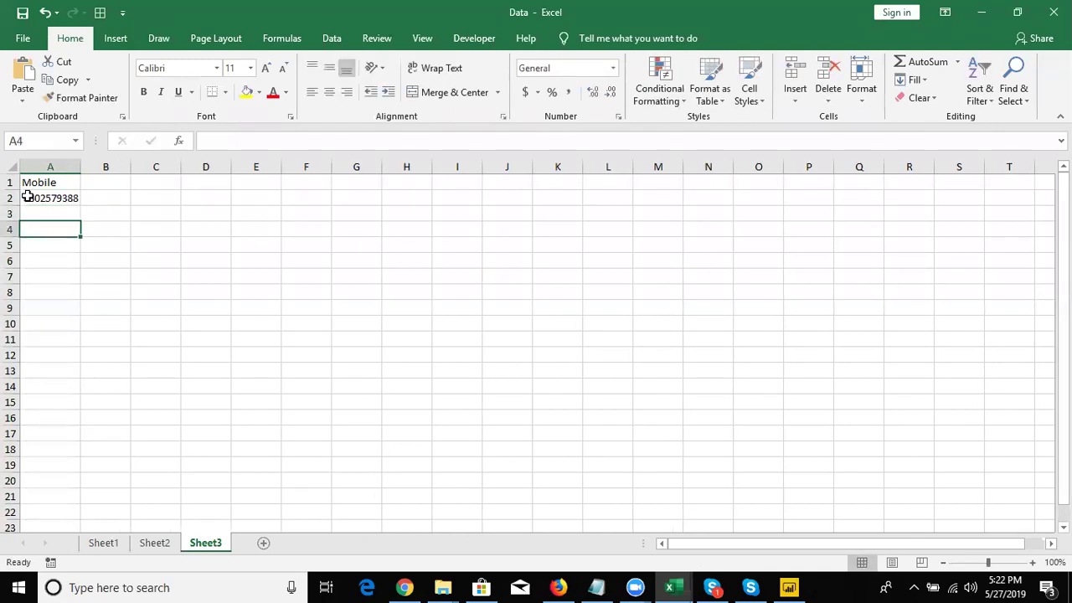
{"action": "key", "text": "Down"}
{"action": "key", "text": "Down"}
{"action": "key", "text": "Down"}
{"action": "key", "text": "Down"}
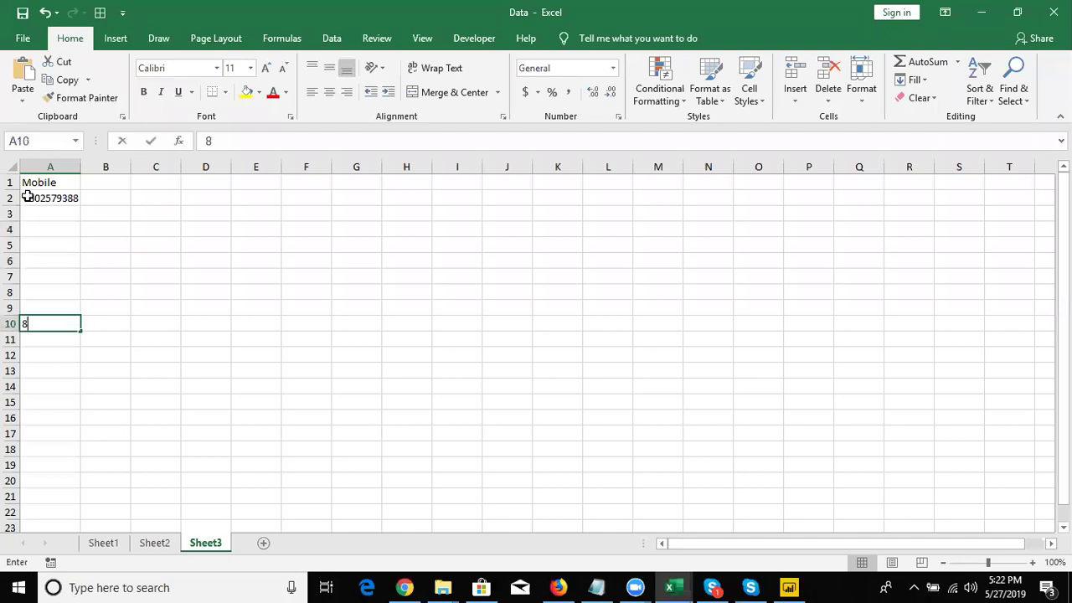
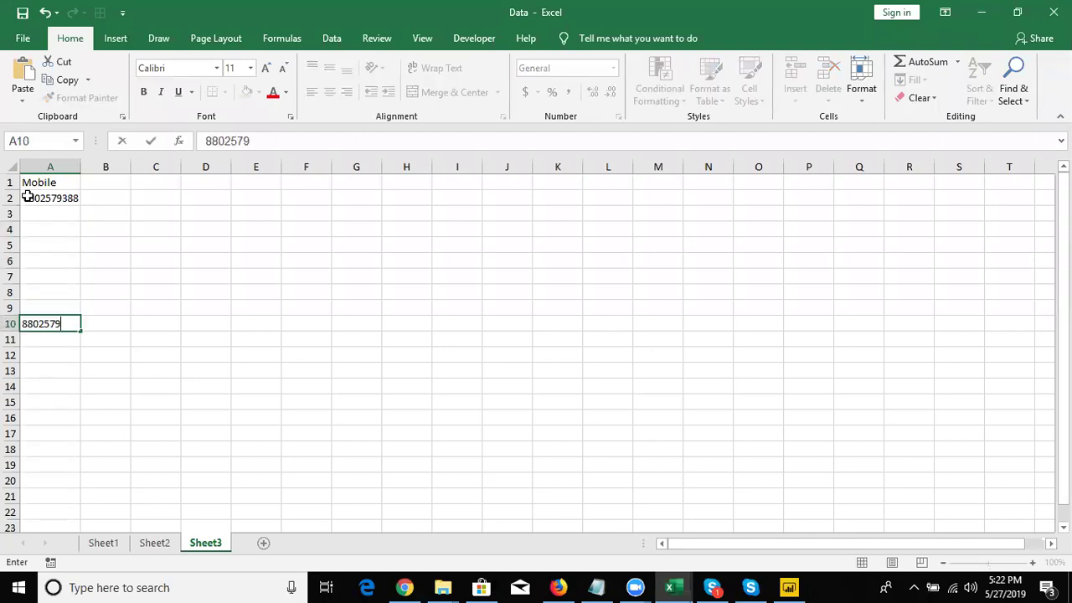
{"action": "key", "text": "Return"}
{"action": "key", "text": "Return"}
{"action": "key", "text": "Return"}
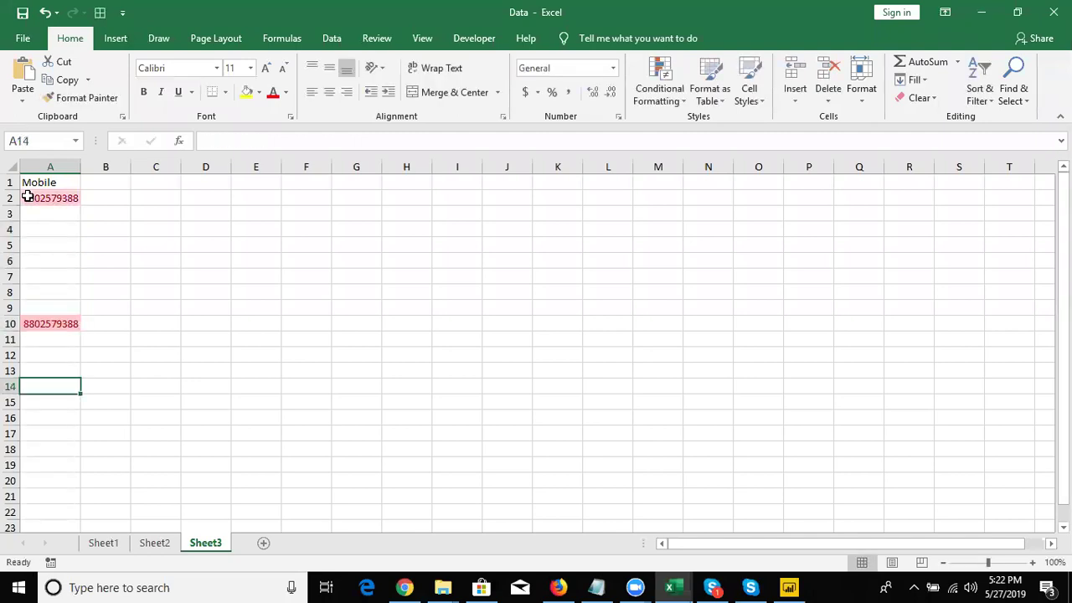
{"action": "key", "text": "Return"}
{"action": "key", "text": "Return"}
{"action": "key", "text": "Return"}
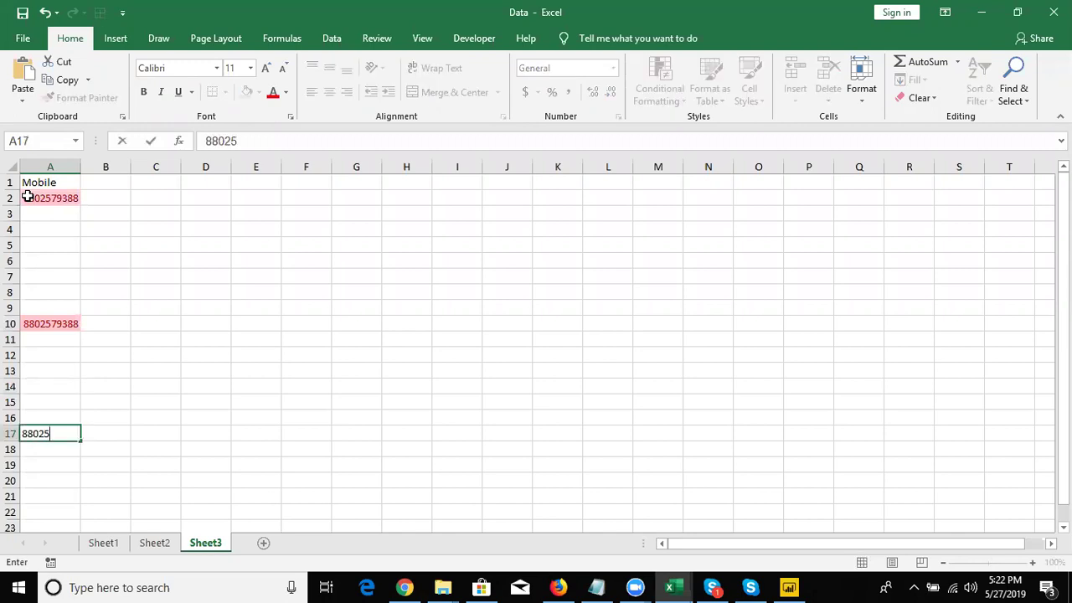
{"action": "key", "text": "Return"}
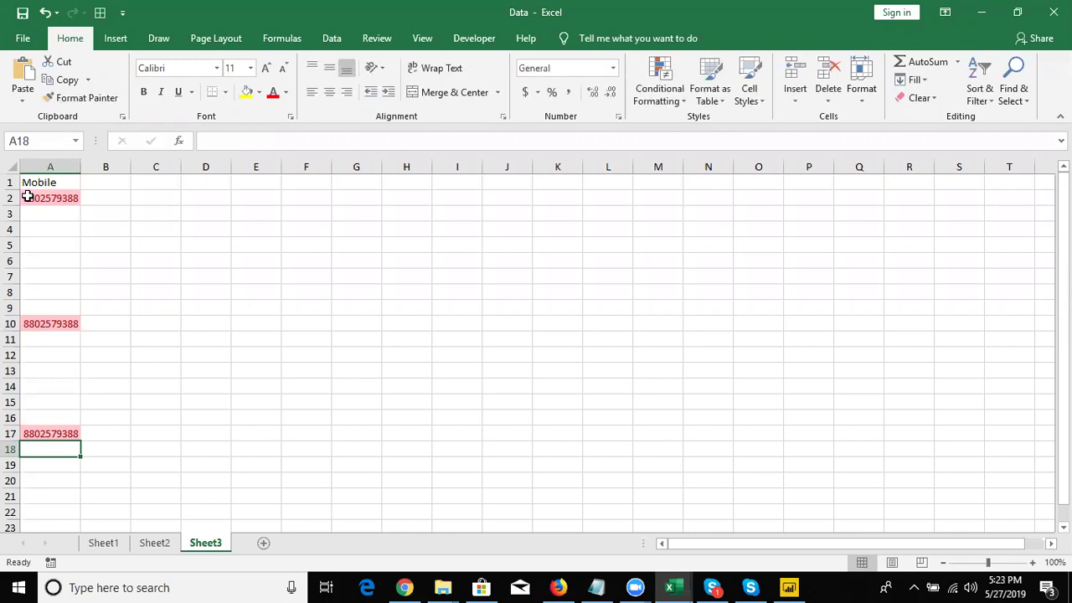
Open the Home ribbon's Conditional Formatting menu to show the rule types on Sheet3
{"action": "left_click", "coordinate": [659, 88]}
{"action": "mouse_move", "coordinate": [712, 127]}
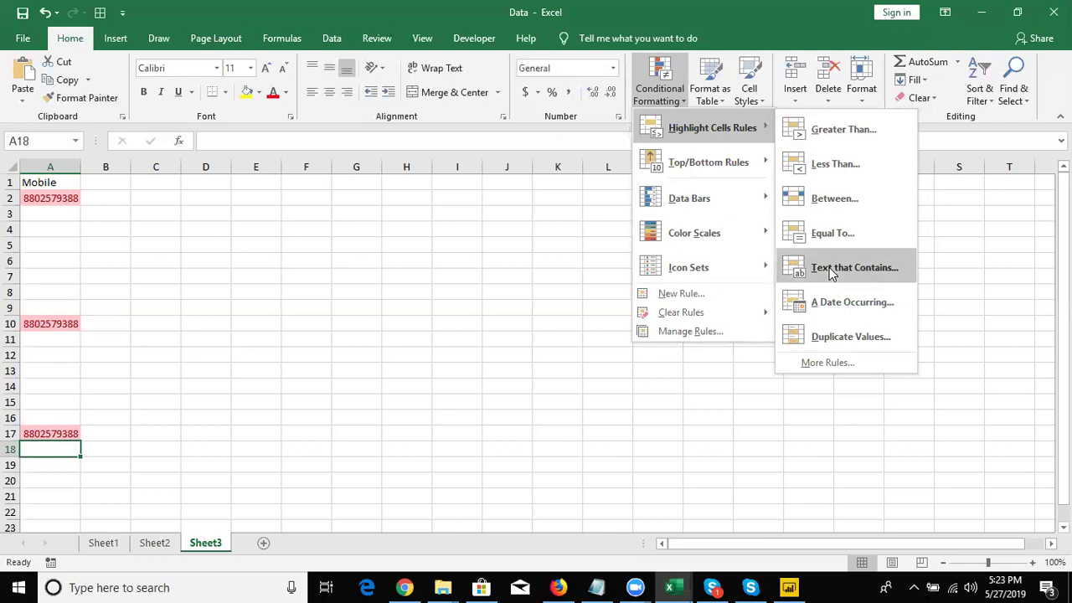
Return to Sheet1 and check Conditional Formatting on City and Performance Score without applying it, then select Bonus
{"action": "left_click", "coordinate": [103, 544]}
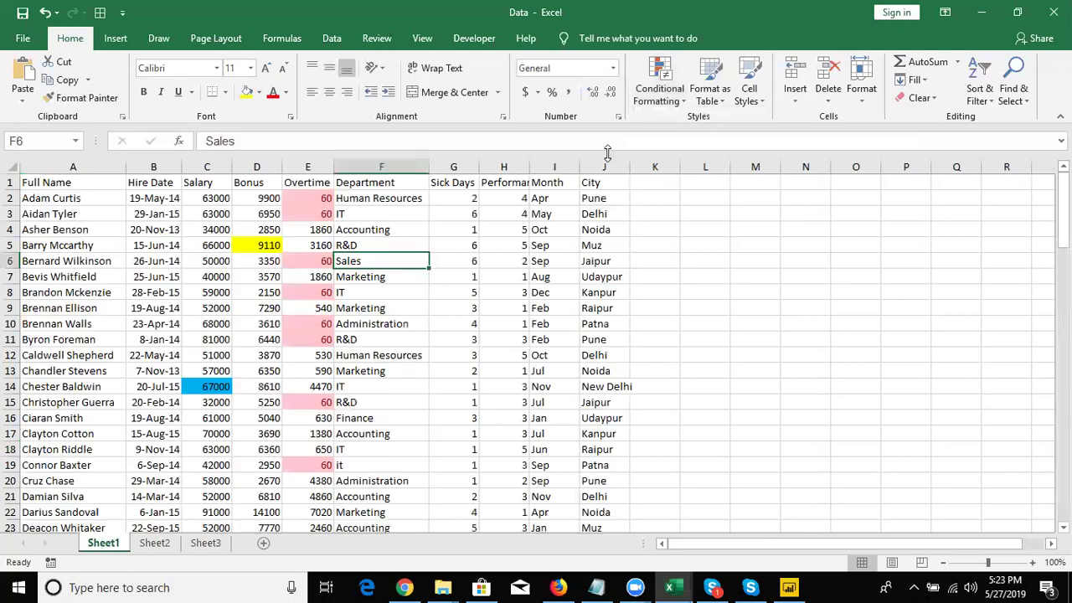
{"action": "left_click", "coordinate": [608, 163]}
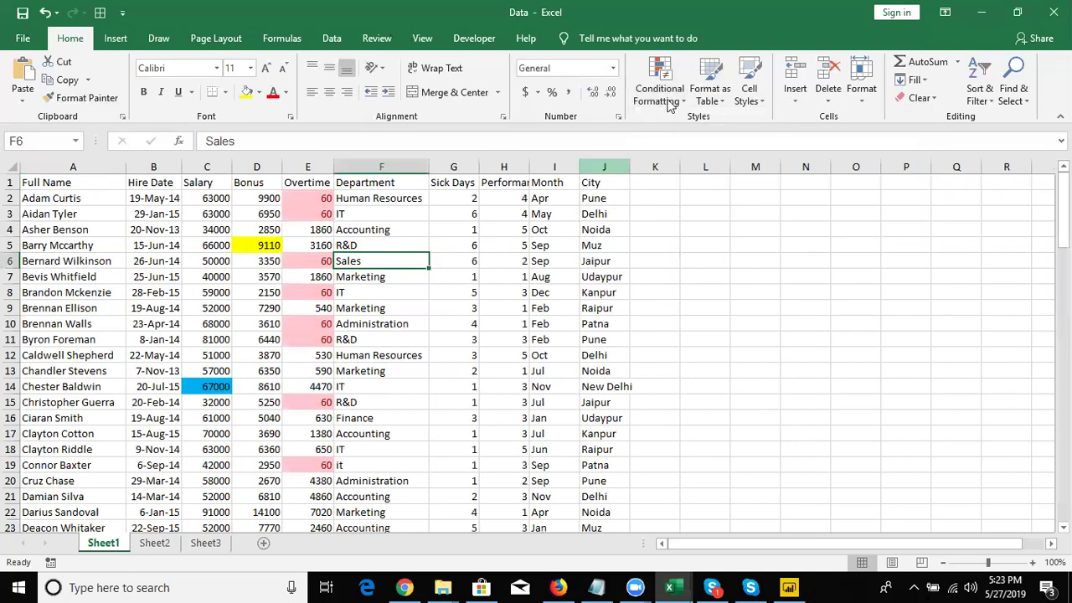
{"action": "left_click", "coordinate": [669, 104]}
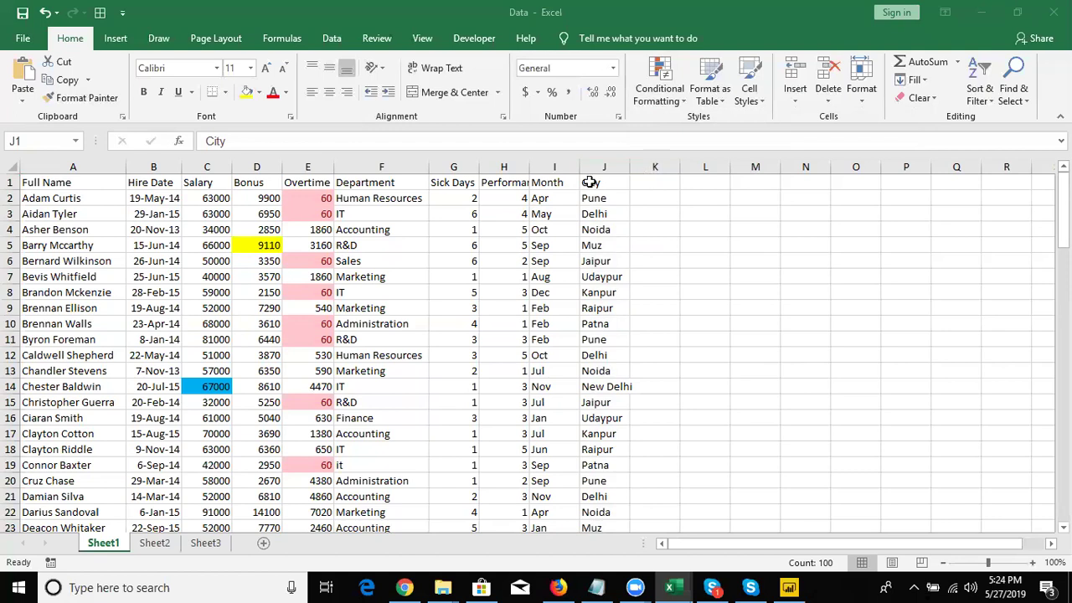
{"action": "key", "text": "ctrl+shift+Down"}
{"action": "left_click", "coordinate": [492, 184]}
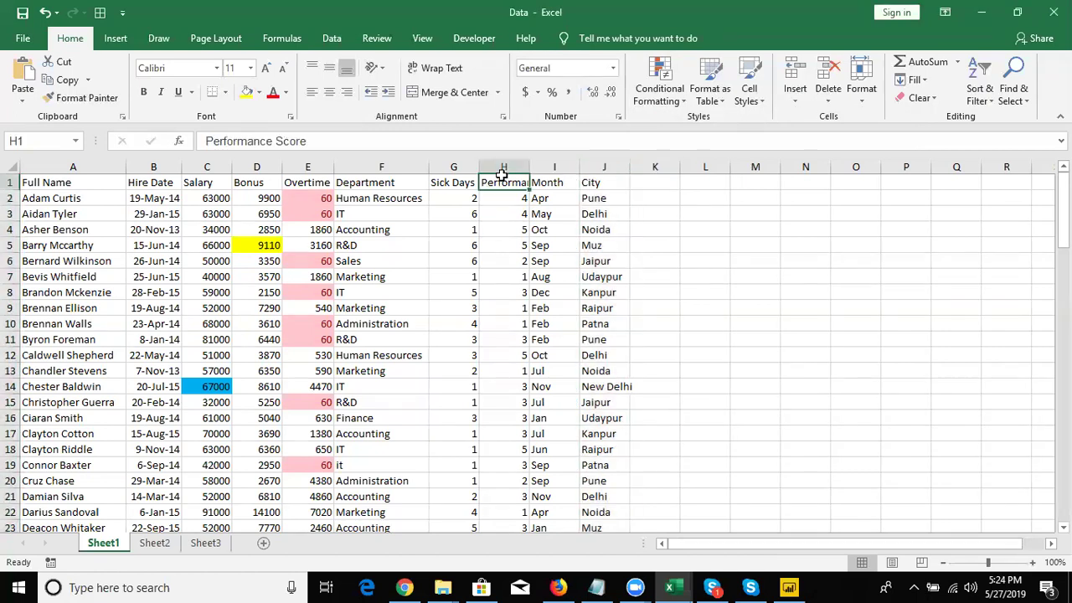
{"action": "left_click", "coordinate": [660, 104]}
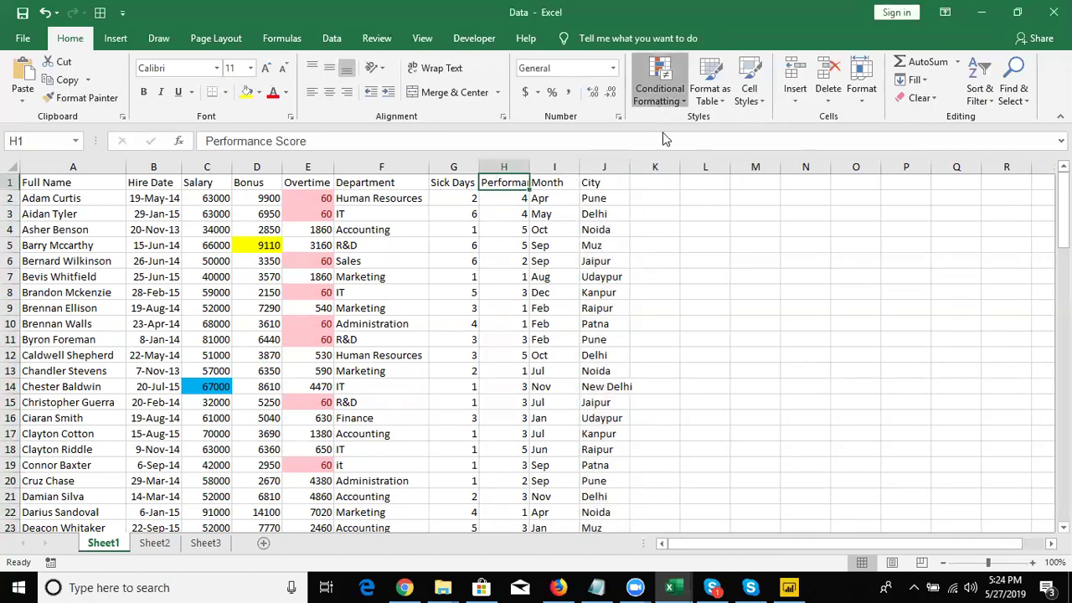
{"action": "left_click", "coordinate": [389, 278]}
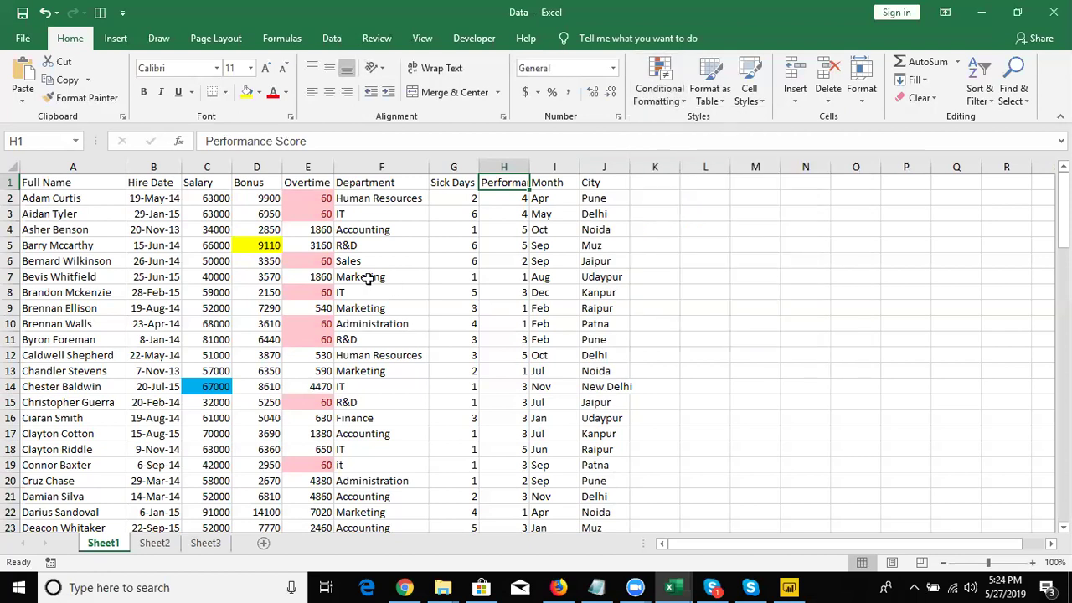
{"action": "left_click", "coordinate": [265, 169]}
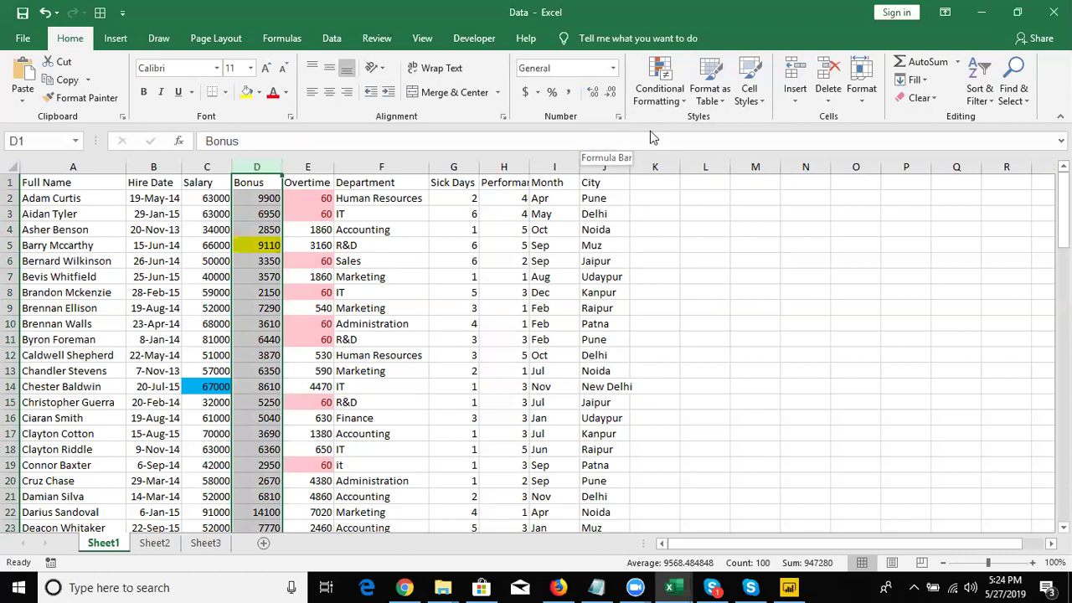
Show the Conditional Formatting Top/Bottom Rules submenu for the selected Bonus column
{"action": "left_click", "coordinate": [663, 102]}
{"action": "mouse_move", "coordinate": [673, 125]}
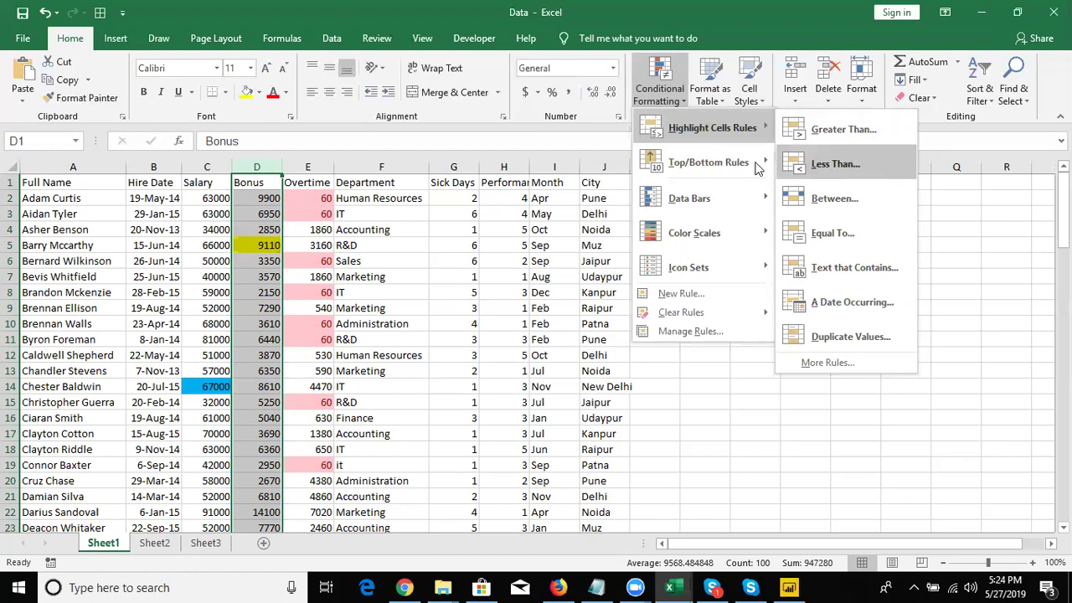
Try Top 10 Items on Bonus with counts 20, 25 and 60, then cancel without applying
{"action": "mouse_move", "coordinate": [756, 165]}
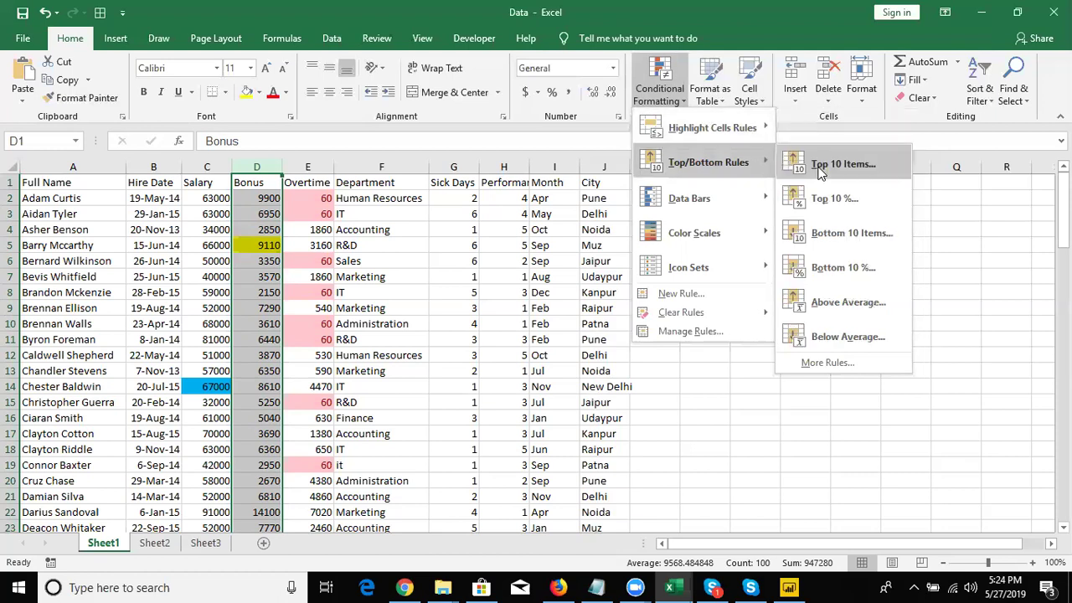
{"action": "left_click", "coordinate": [820, 165]}
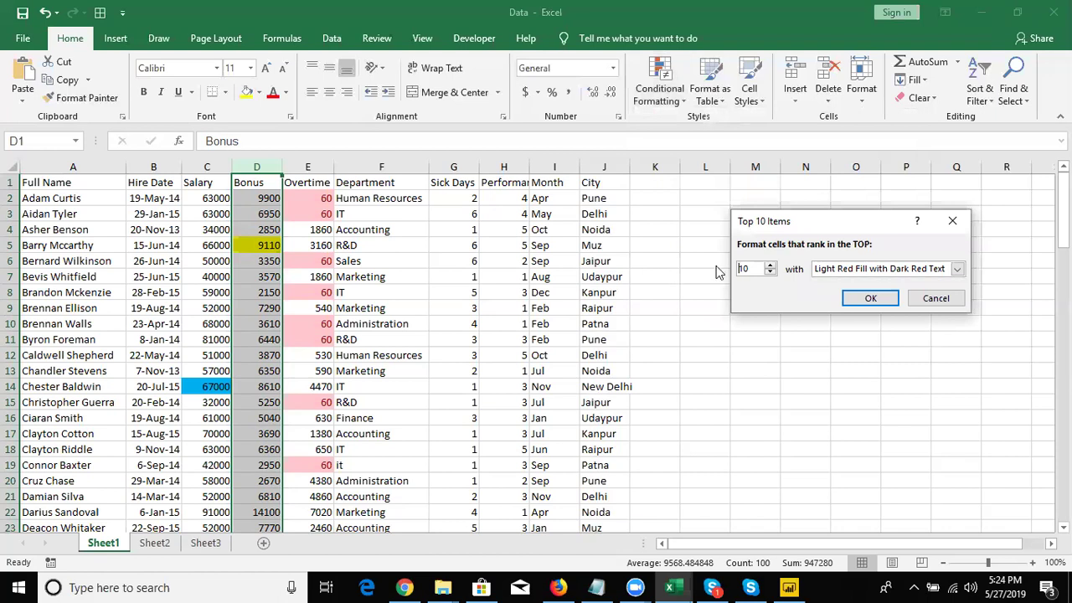
{"action": "double_click", "coordinate": [743, 268]}
{"action": "type", "text": "20"}
{"action": "double_click", "coordinate": [743, 268]}
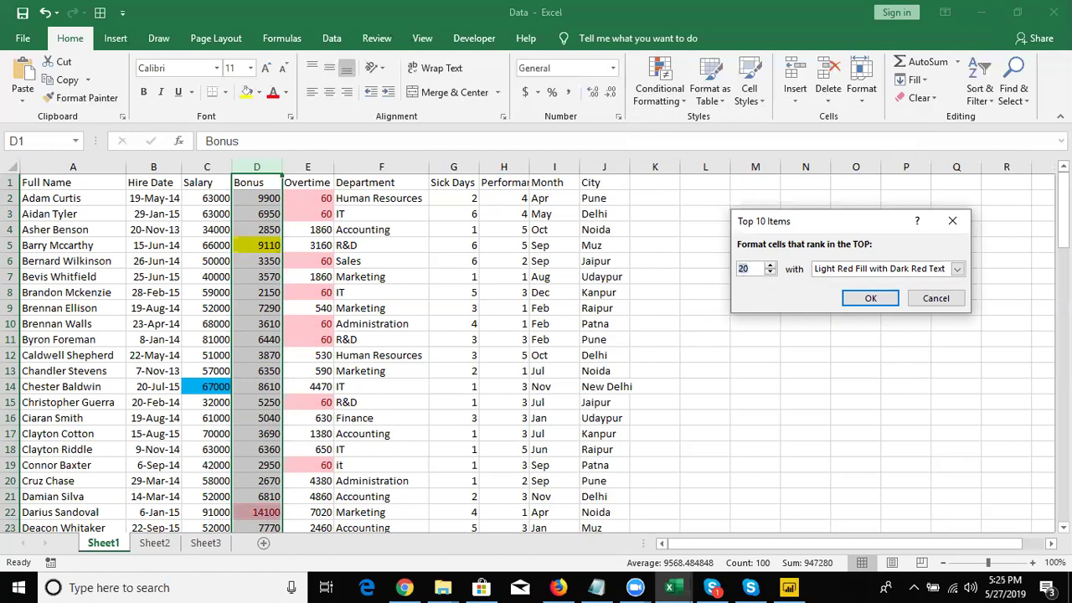
{"action": "type", "text": "25"}
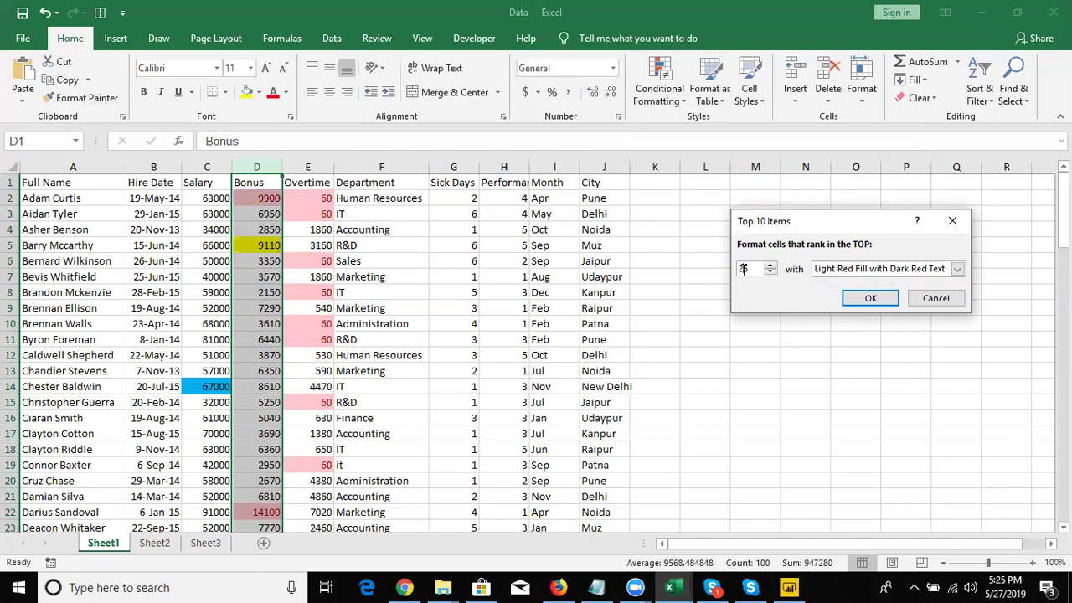
{"action": "double_click", "coordinate": [743, 268]}
{"action": "type", "text": "60"}
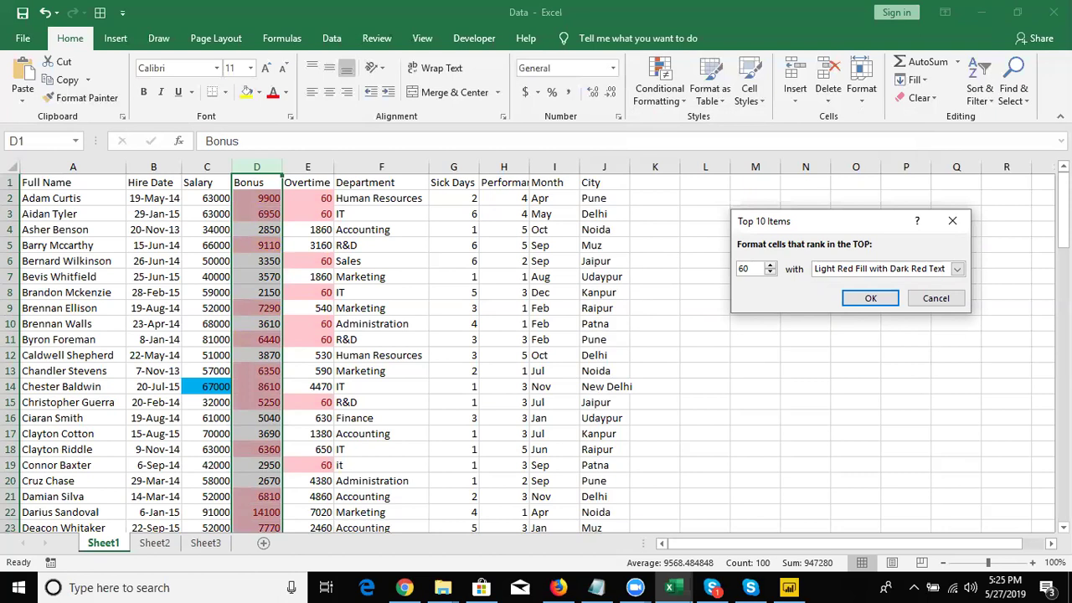
{"action": "key", "text": "BackSpace"}
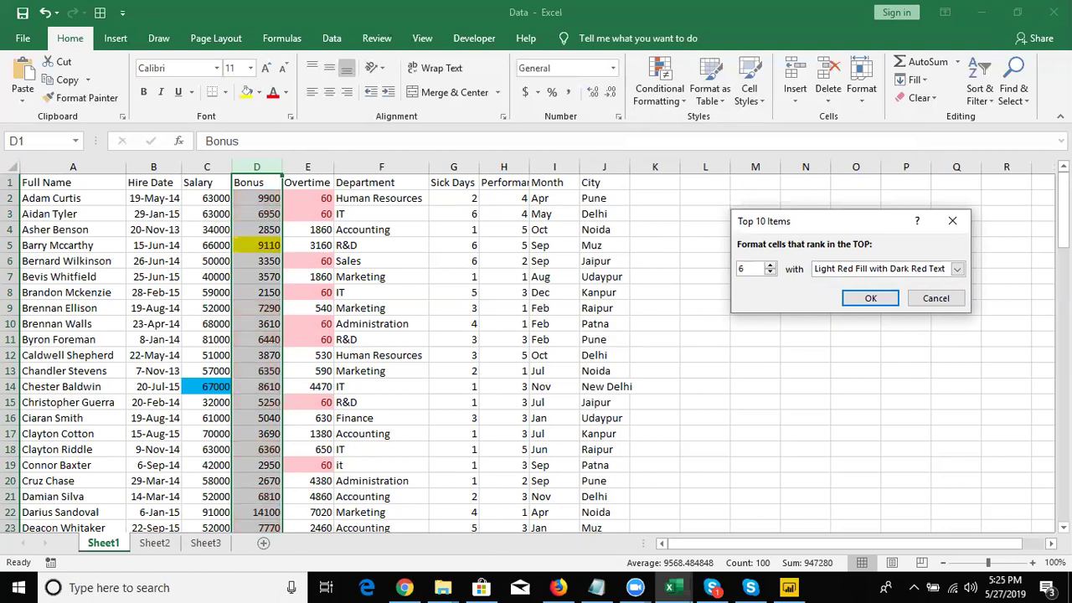
{"action": "key", "text": "BackSpace"}
{"action": "key", "text": "Escape"}
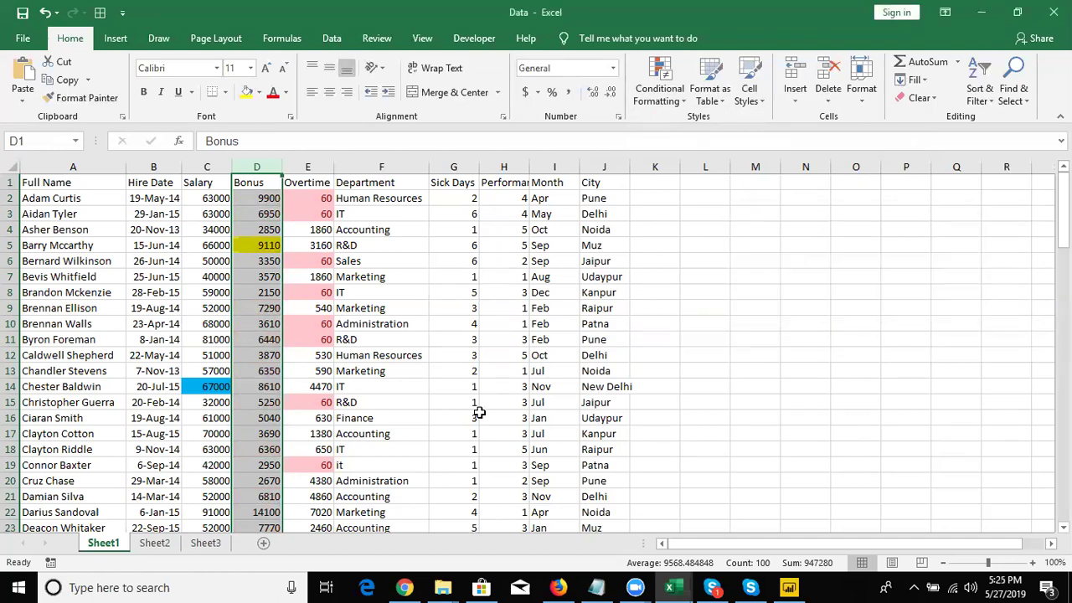
On Sheet3, enter the scores 85, 25, 63, 52, 63, 25, 65, 25 into G1:G8
{"action": "key", "text": "ctrl+Page_Down"}
{"action": "key", "text": "ctrl+Page_Down"}
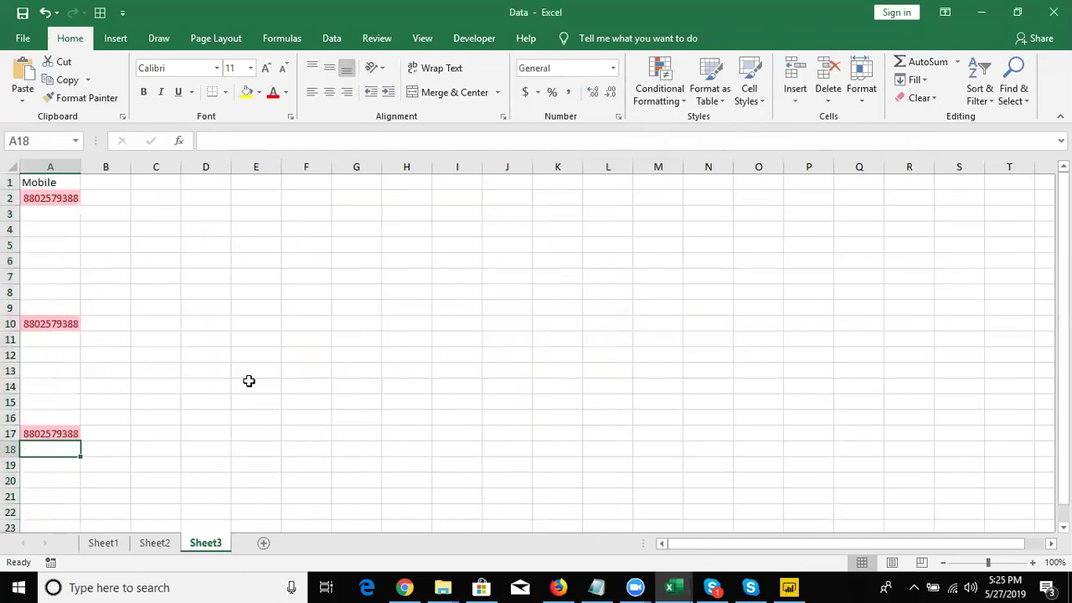
{"action": "left_click", "coordinate": [354, 183]}
{"action": "type", "text": "8"}
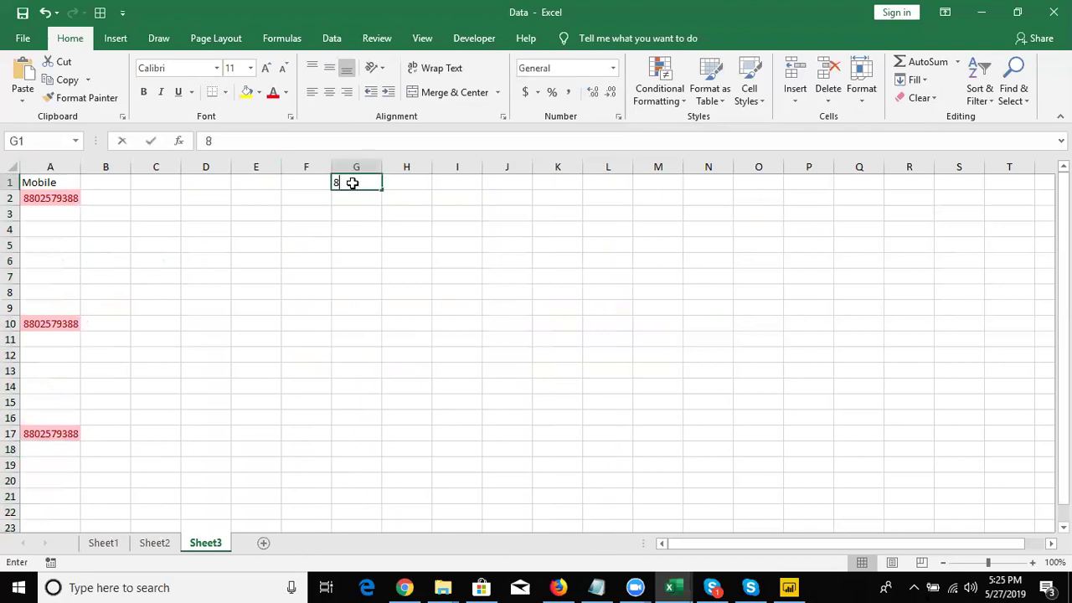
{"action": "type", "text": "5"}
{"action": "key", "text": "Return"}
{"action": "type", "text": "25"}
{"action": "key", "text": "Return"}
{"action": "type", "text": "6"}
{"action": "type", "text": "3"}
{"action": "key", "text": "Return"}
{"action": "type", "text": "52"}
{"action": "key", "text": "Return"}
{"action": "type", "text": "6"}
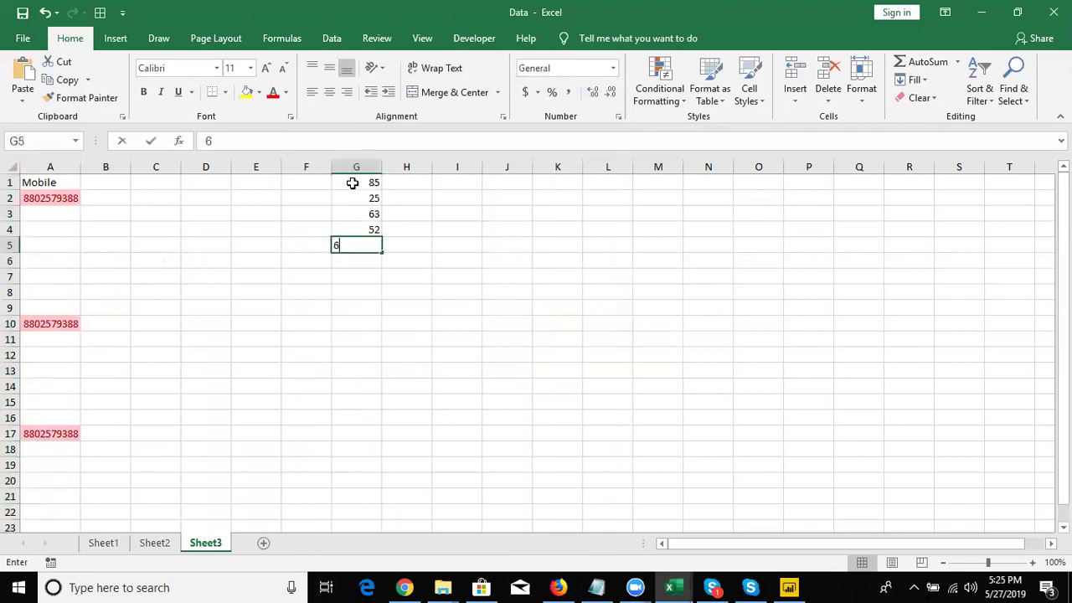
{"action": "type", "text": "3"}
{"action": "key", "text": "Return"}
{"action": "type", "text": "25"}
{"action": "key", "text": "Return"}
{"action": "type", "text": "6"}
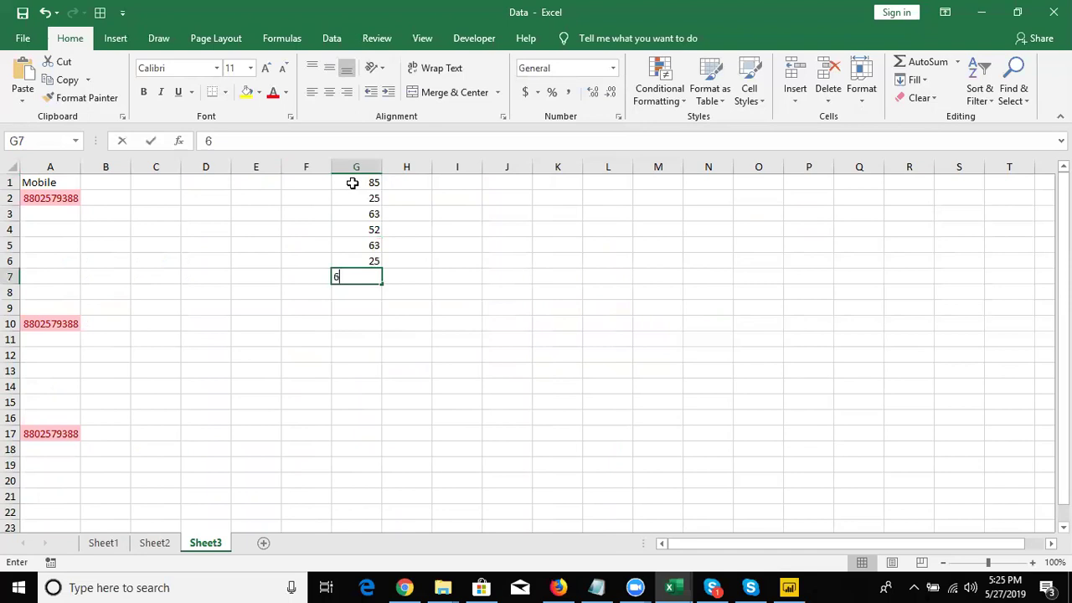
{"action": "type", "text": "5"}
{"action": "key", "text": "Return"}
{"action": "type", "text": "25"}
{"action": "key", "text": "Return"}
Select the scores G1:G8 and open the Conditional Formatting menu
{"action": "key", "text": "Up"}
{"action": "key", "text": "ctrl+shift+Up"}
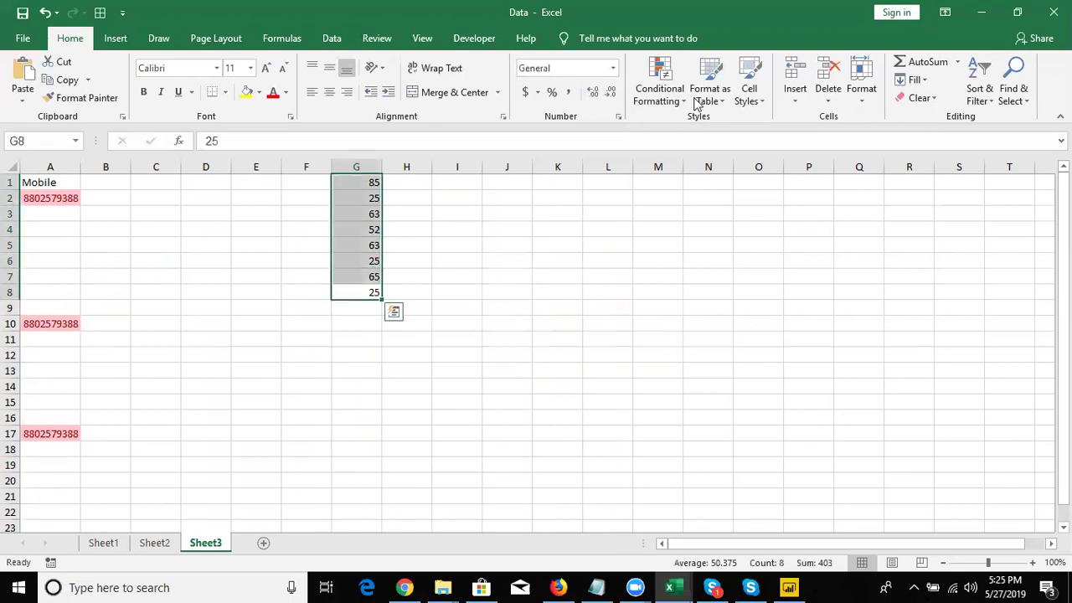
{"action": "left_click", "coordinate": [669, 107]}
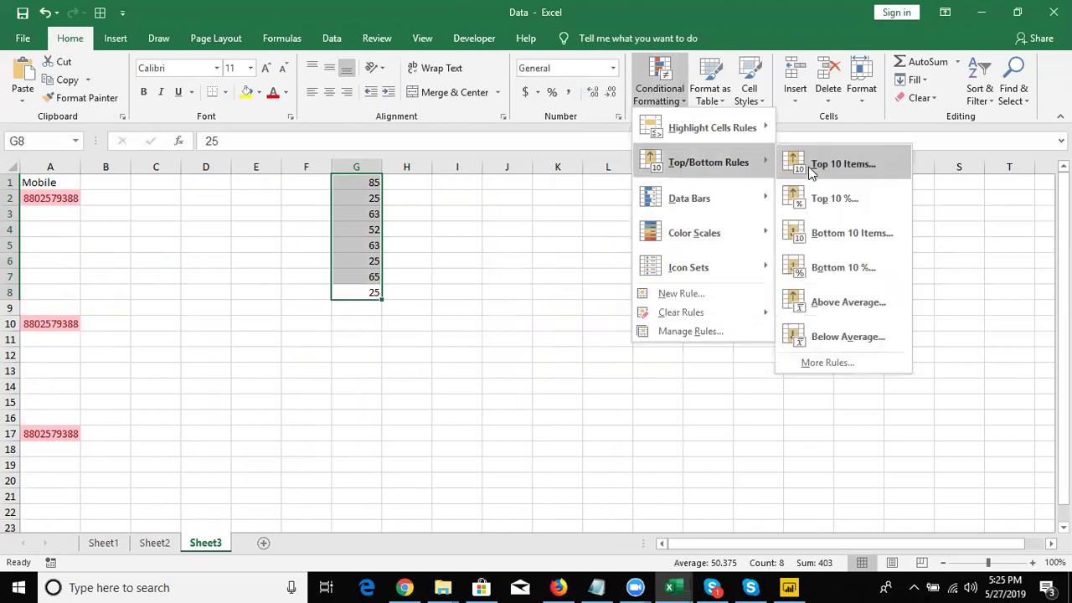
Set a Top Items rule on the scores to count 3, after briefly trying 2
{"action": "left_click", "coordinate": [810, 165]}
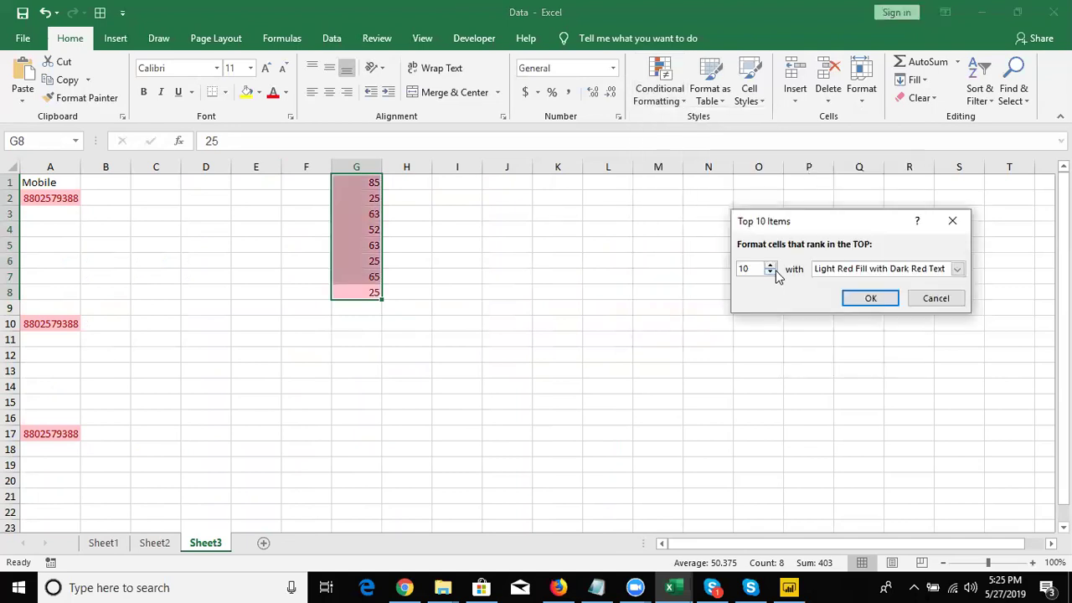
{"action": "double_click", "coordinate": [742, 268]}
{"action": "type", "text": "2"}
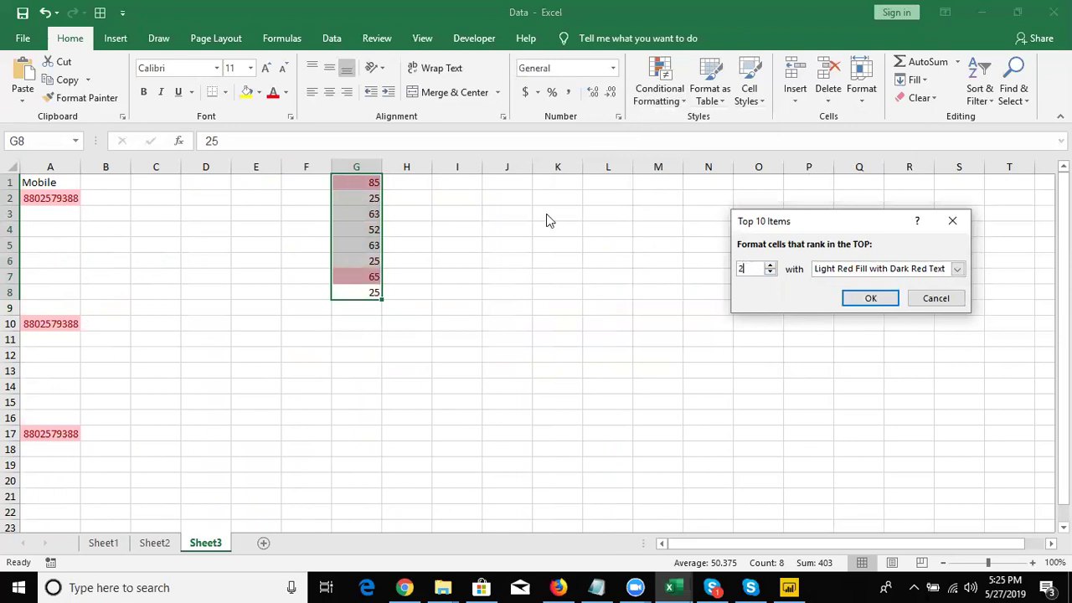
{"action": "key", "text": "BackSpace"}
{"action": "type", "text": "3"}
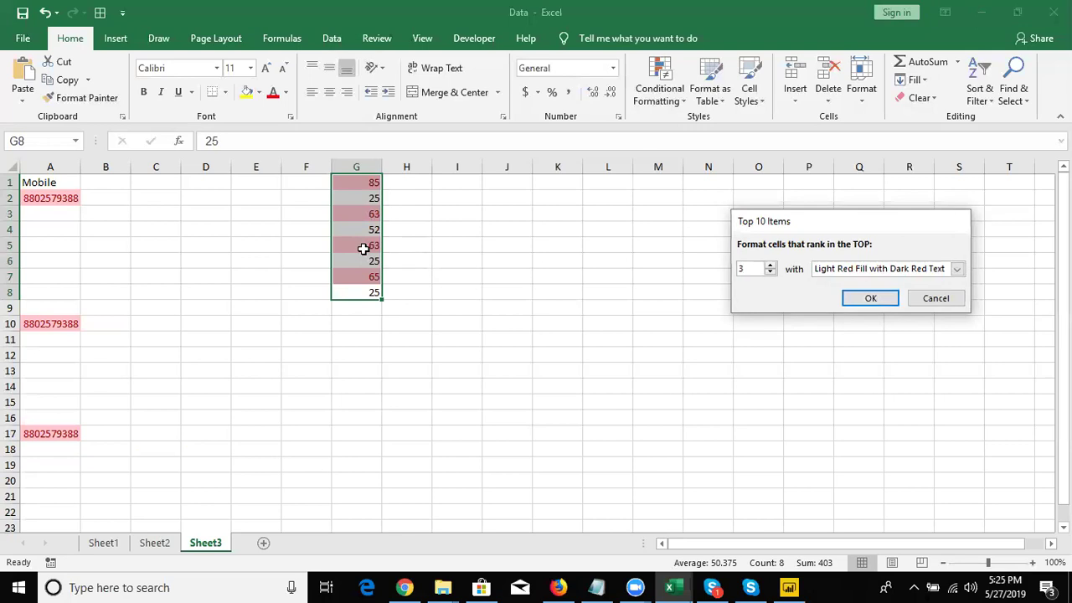
{"action": "key", "text": "Return"}
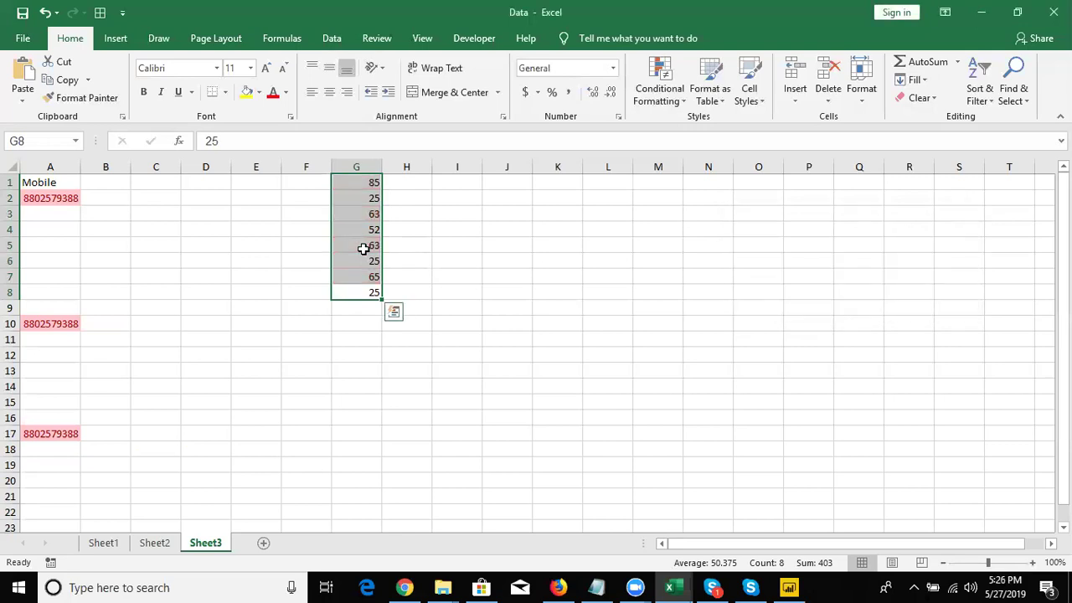
{"action": "left_click", "coordinate": [490, 243]}
{"action": "left_click", "coordinate": [682, 90]}
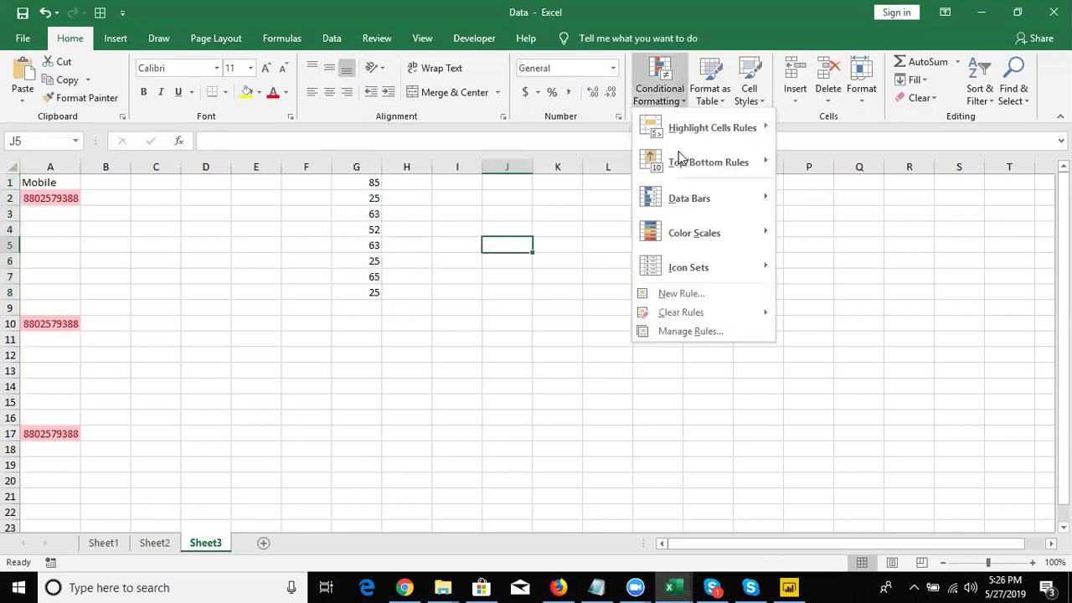
{"action": "mouse_move", "coordinate": [681, 160]}
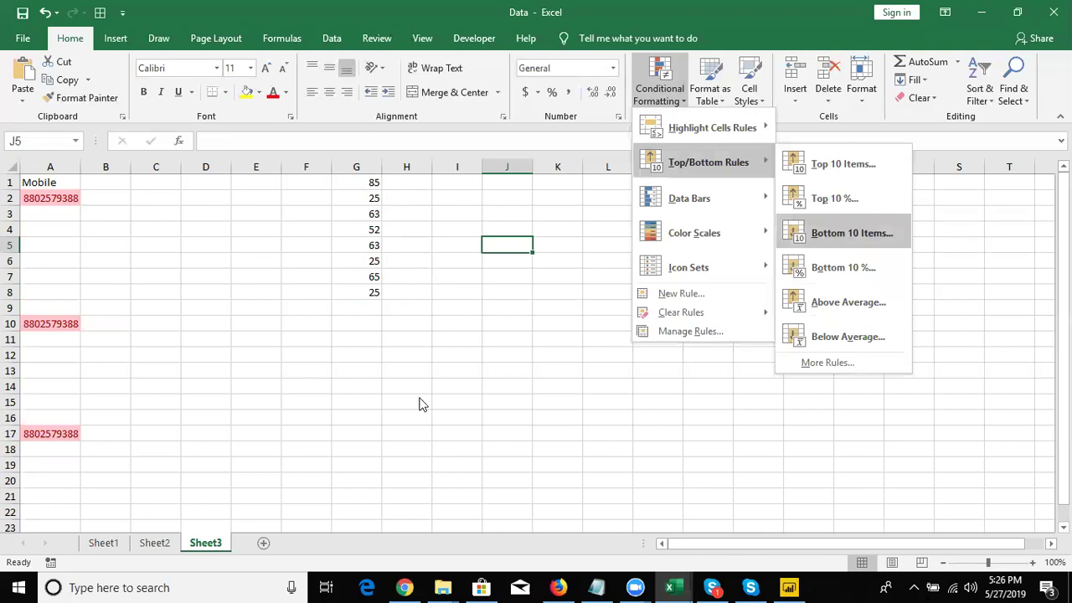
{"action": "left_click", "coordinate": [355, 331]}
{"action": "left_click", "coordinate": [360, 182]}
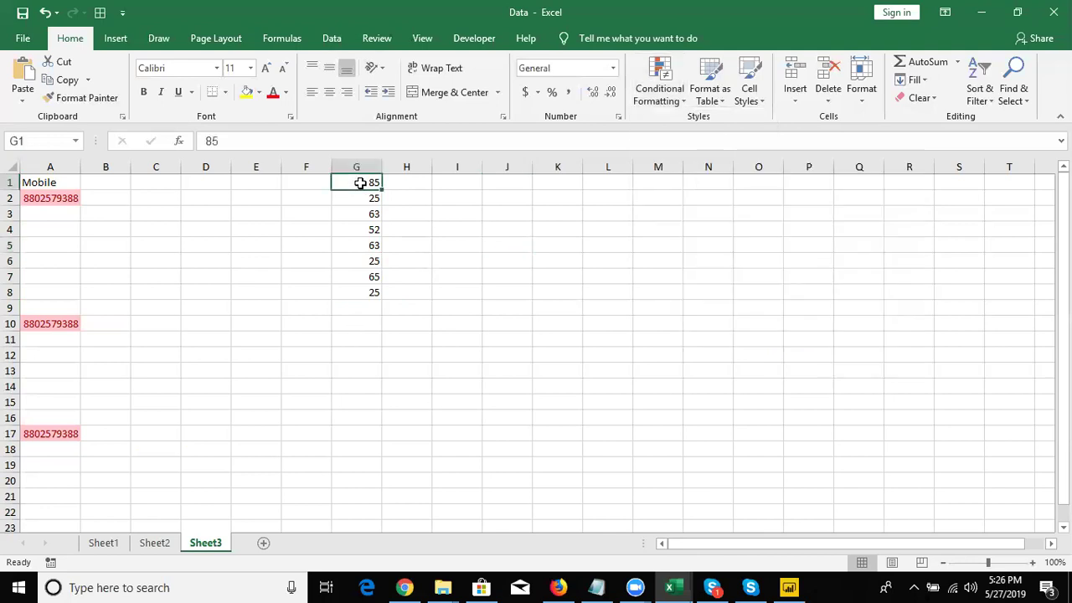
{"action": "left_click", "coordinate": [361, 292], "text": "shift"}
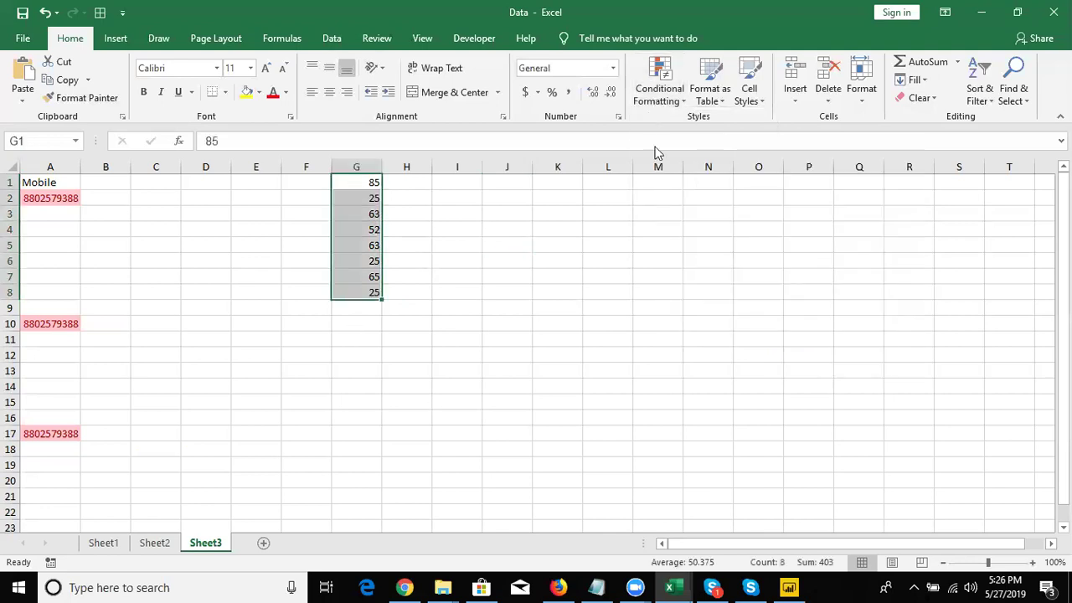
{"action": "left_click", "coordinate": [658, 84]}
{"action": "mouse_move", "coordinate": [707, 162]}
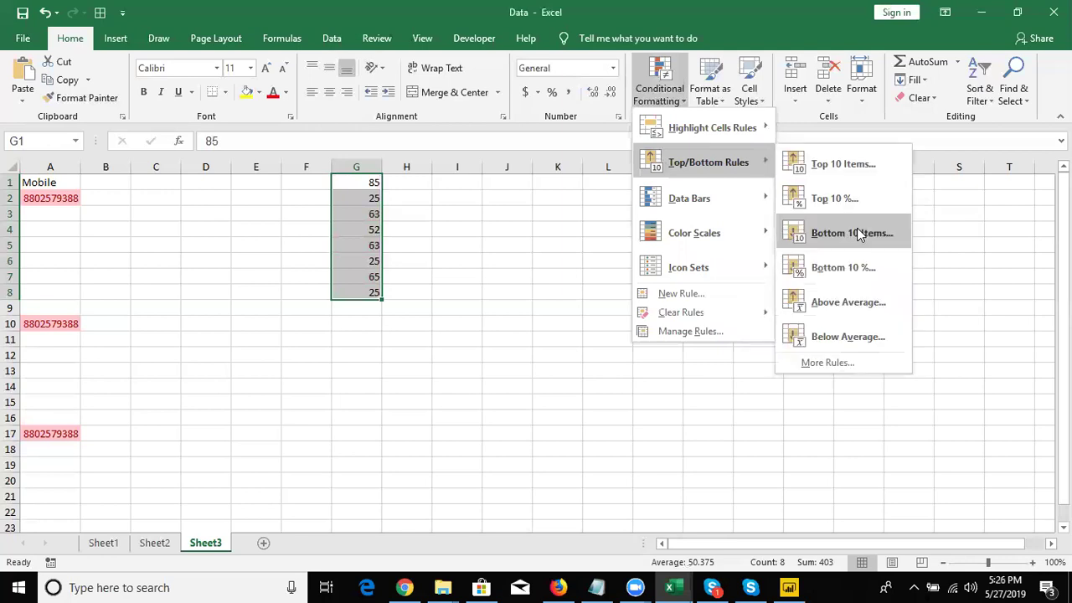
{"action": "left_click", "coordinate": [804, 235]}
{"action": "left_click", "coordinate": [744, 267]}
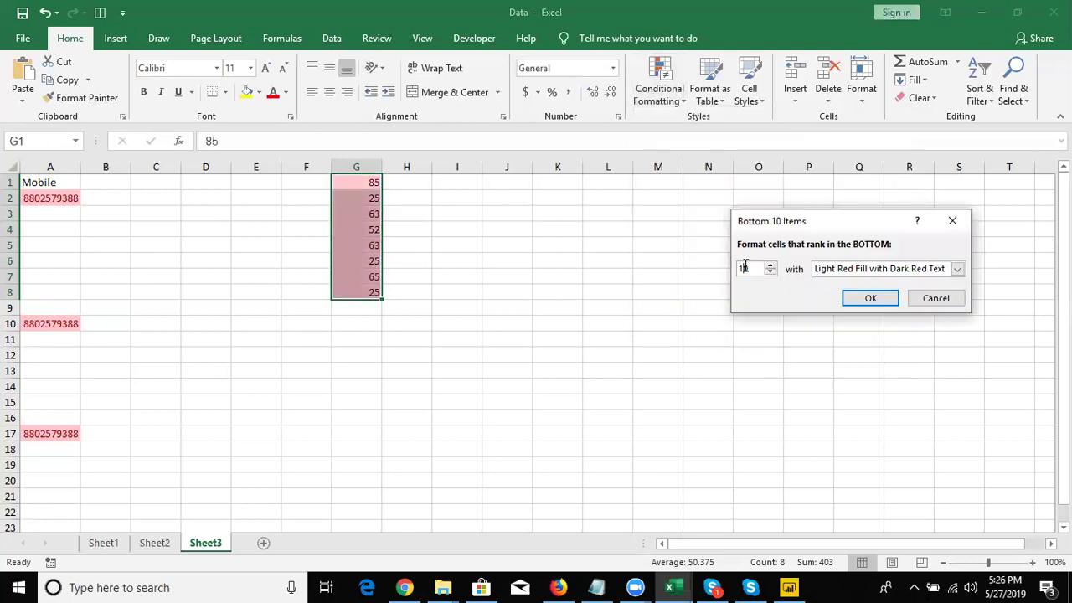
{"action": "type", "text": "2"}
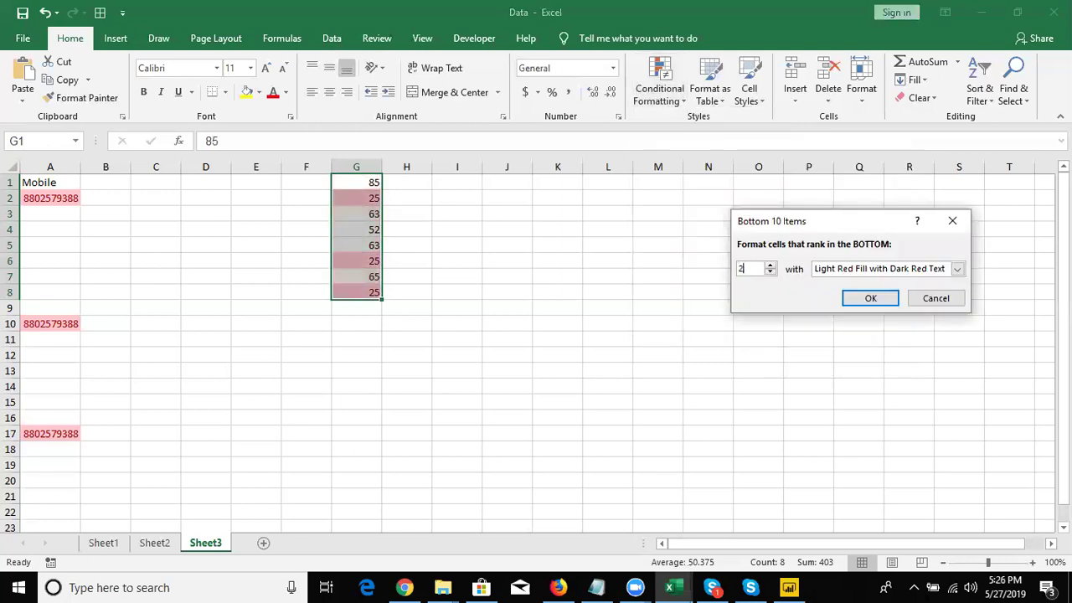
{"action": "key", "text": "Escape"}
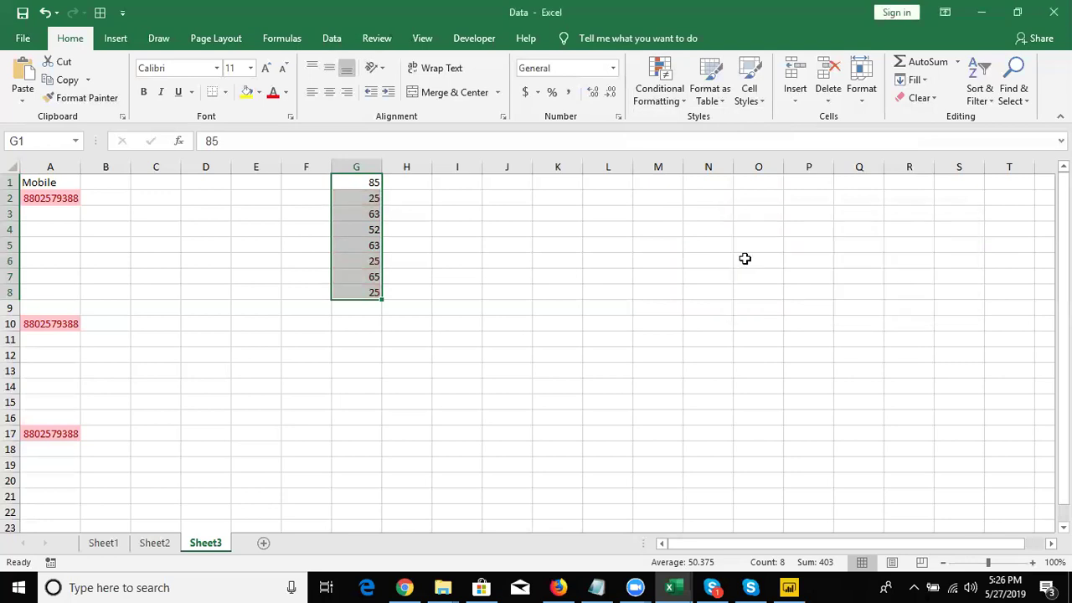
{"action": "left_click", "coordinate": [664, 100]}
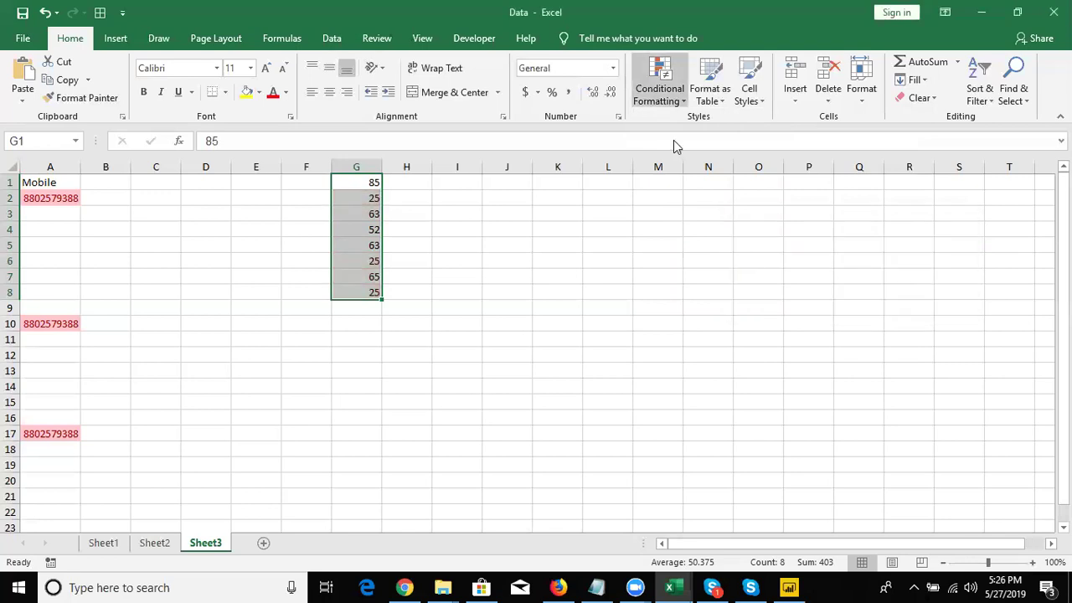
{"action": "left_click", "coordinate": [720, 162]}
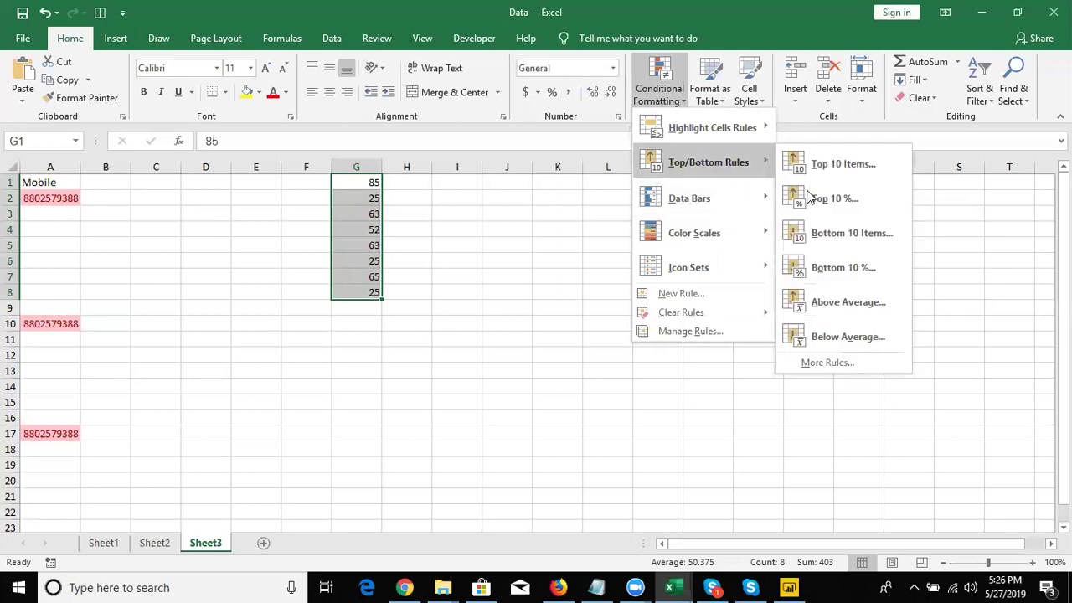
{"action": "left_click", "coordinate": [808, 197]}
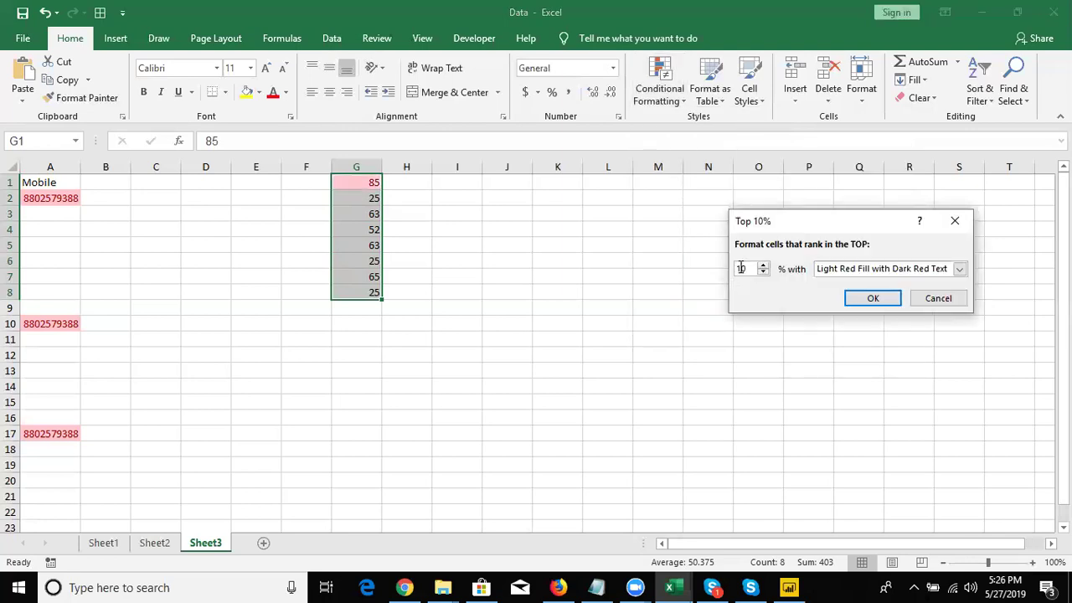
{"action": "double_click", "coordinate": [741, 267]}
{"action": "type", "text": "2"}
{"action": "key", "text": "BackSpace"}
{"action": "type", "text": "1"}
{"action": "key", "text": "BackSpace"}
{"action": "key", "text": "Escape"}
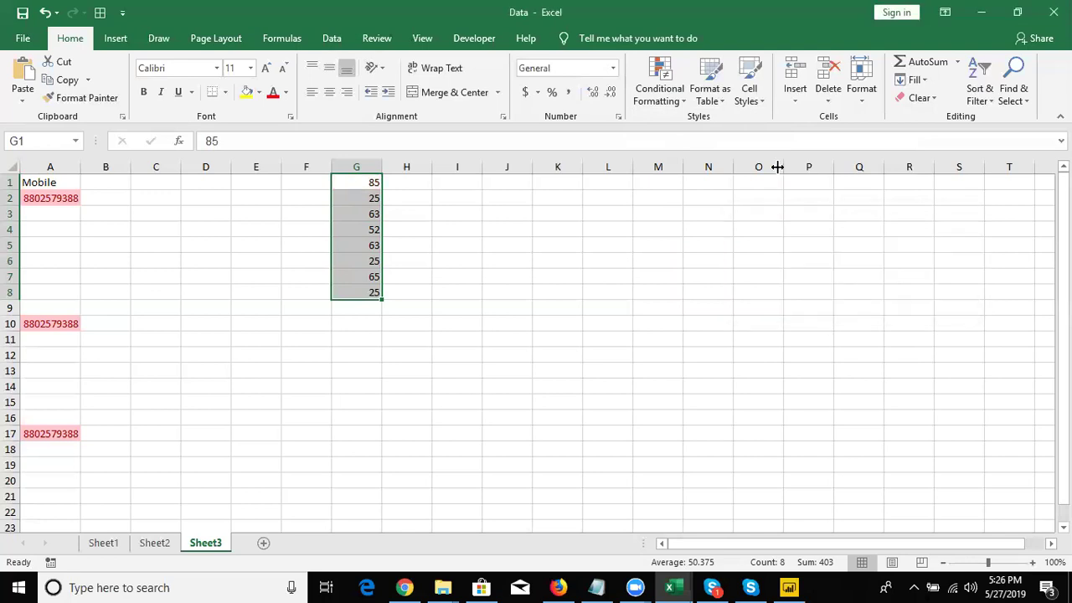
Dismiss the Conditional Formatting menu on Sheet3 and move to Sheet1 with Ctrl+Page Up
{"action": "left_click", "coordinate": [684, 99]}
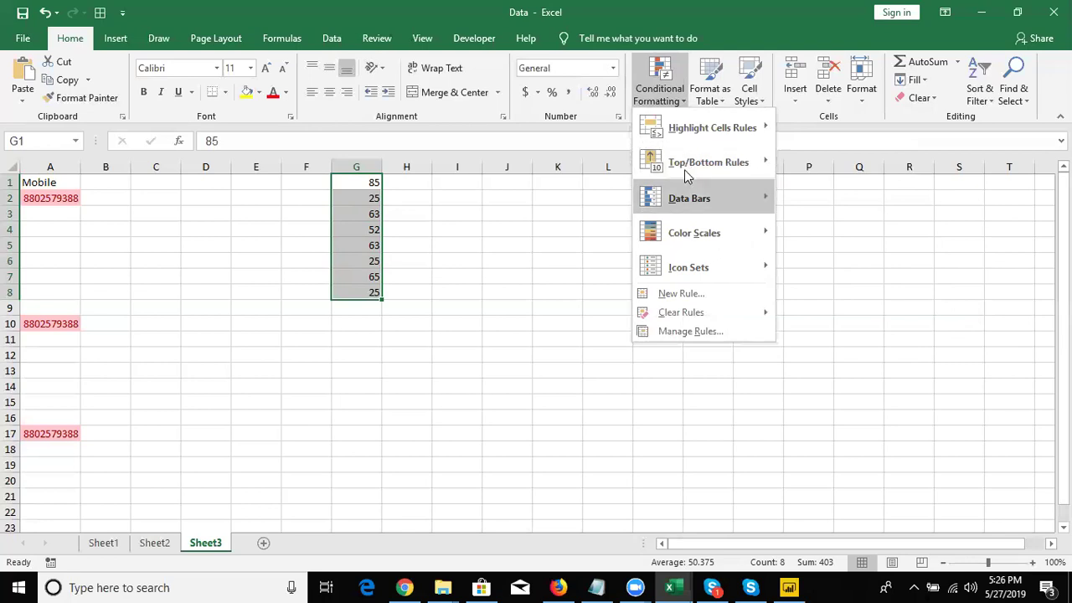
{"action": "mouse_move", "coordinate": [685, 161]}
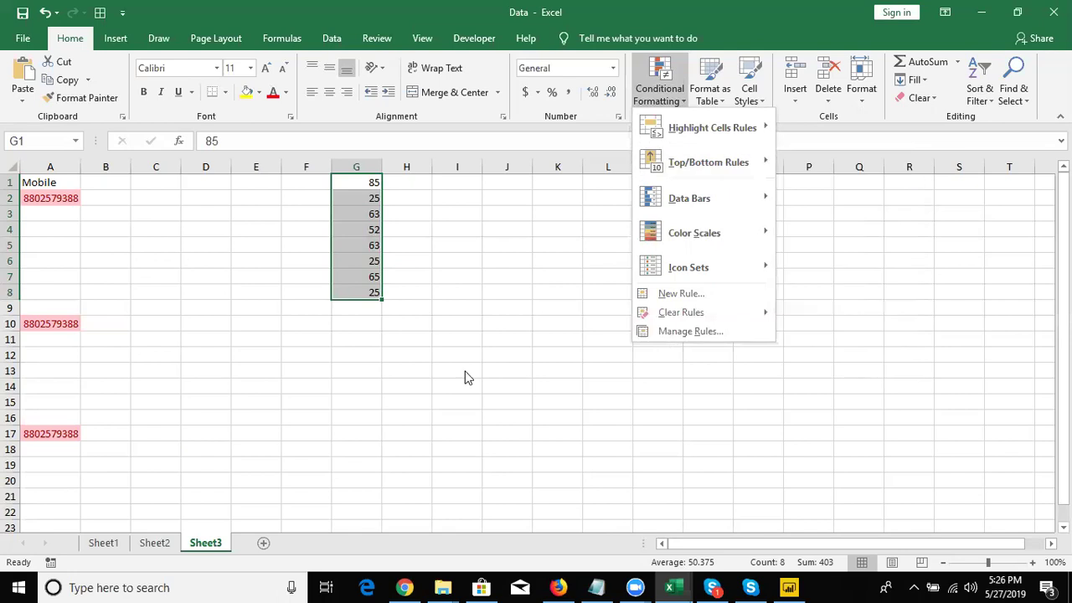
{"action": "key", "text": "Escape"}
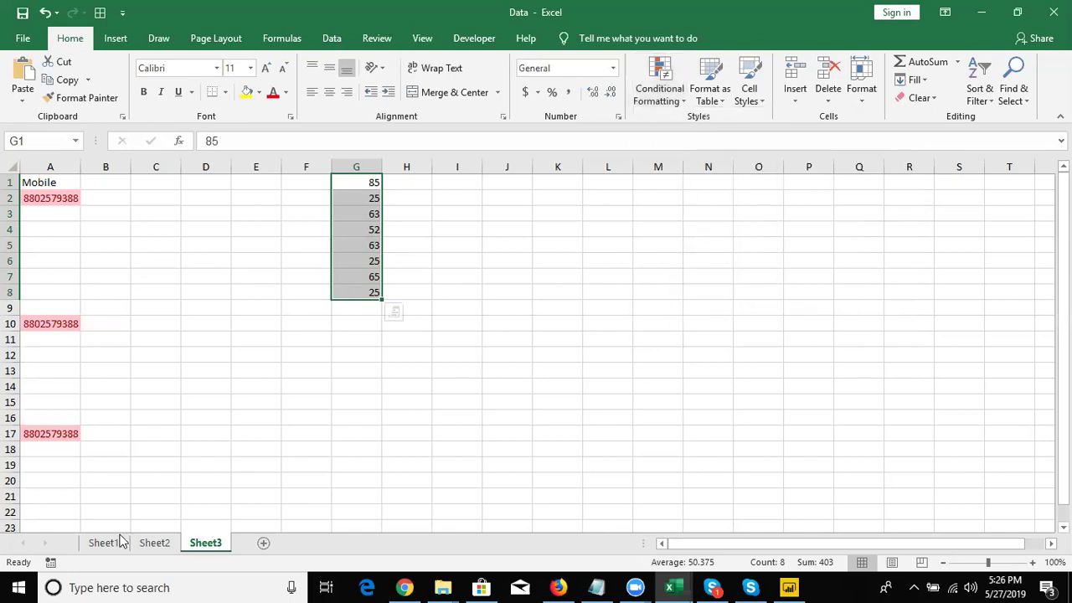
{"action": "key", "text": "ctrl+Page_Up"}
{"action": "key", "text": "ctrl+Page_Up"}
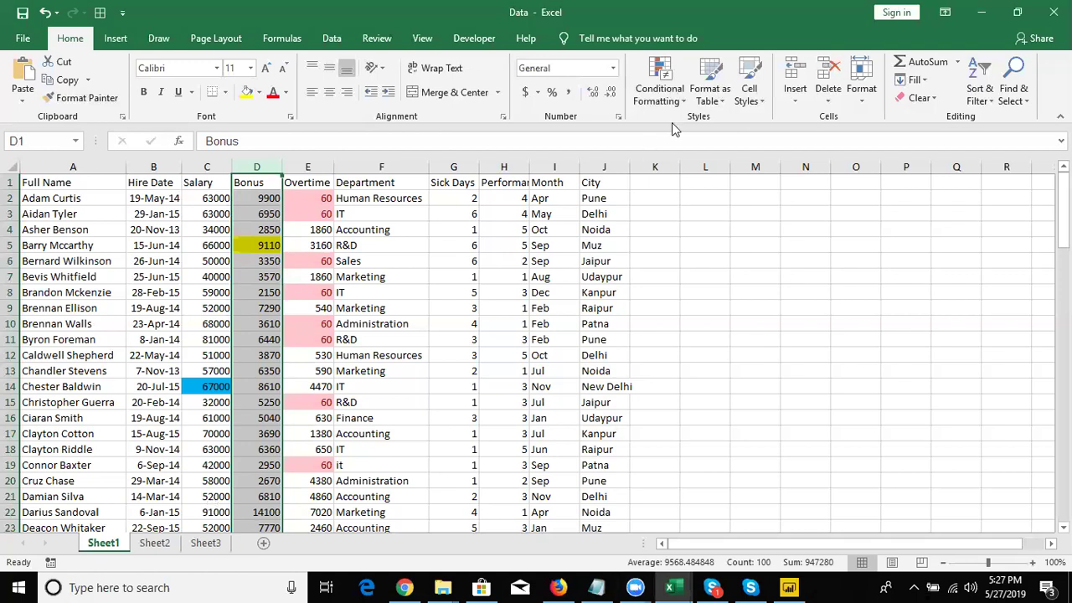
Start an Above Average rule for the Bonus column via Alt+H, L, then cancel it
{"action": "key", "text": "alt+h"}
{"action": "key", "text": "l"}
{"action": "mouse_move", "coordinate": [695, 195]}
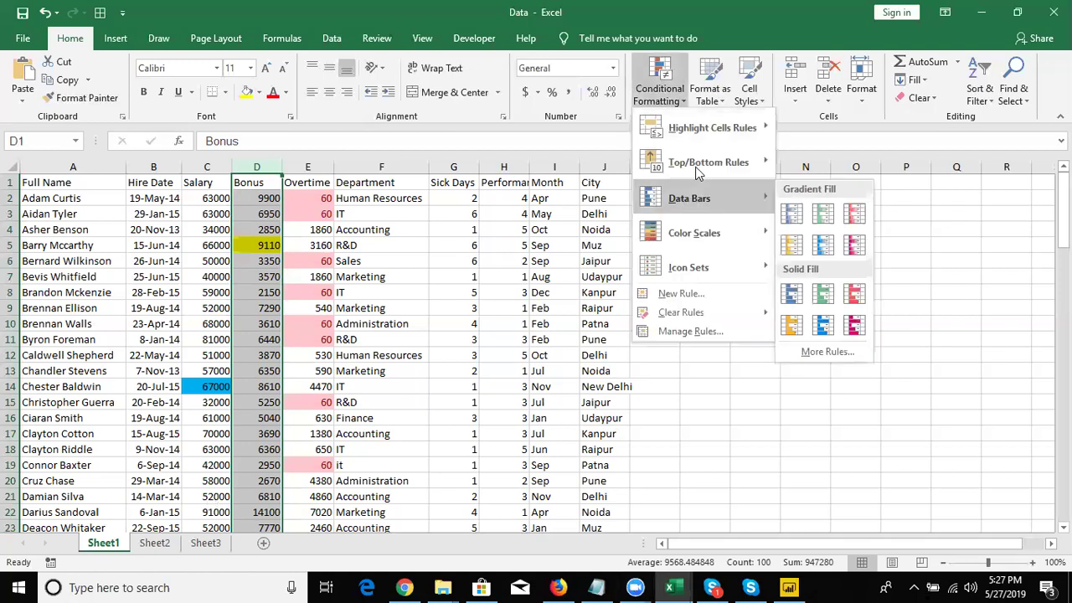
{"action": "mouse_move", "coordinate": [708, 161]}
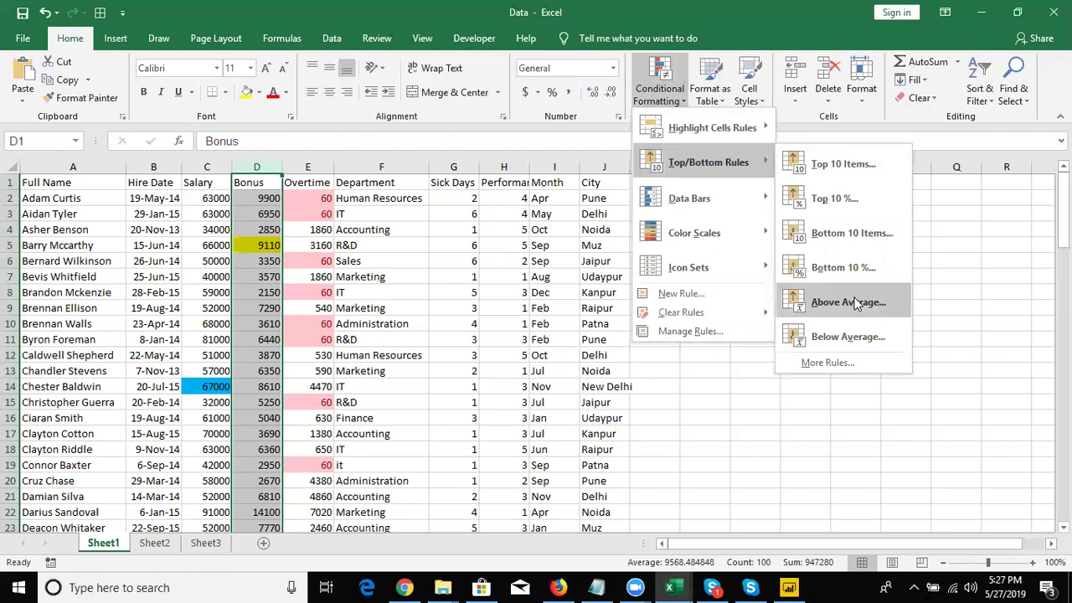
{"action": "key", "text": "Return"}
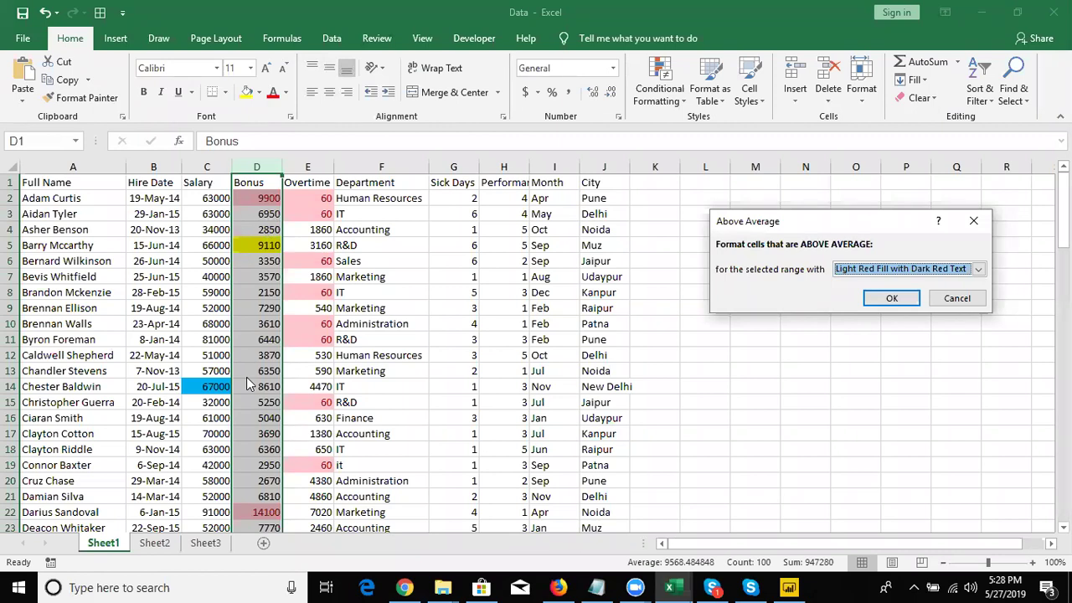
{"action": "key", "text": "Escape"}
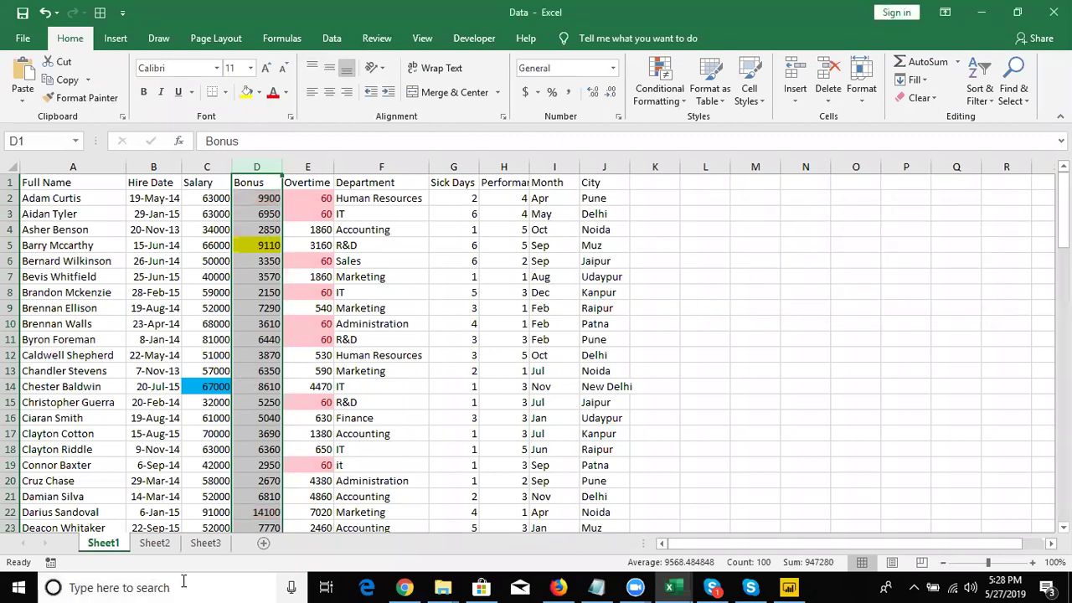
Return to Sheet3 and move to G9, the first empty cell below the scores
{"action": "left_click", "coordinate": [201, 543]}
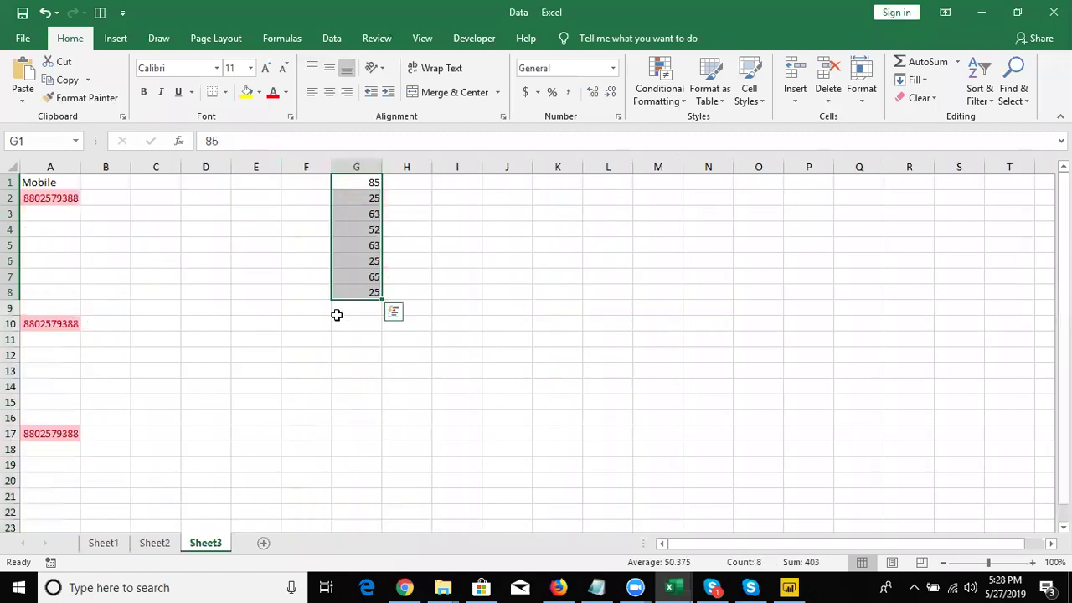
{"action": "key", "text": "Up"}
{"action": "key", "text": "ctrl+shift+Down"}
{"action": "key", "text": "Down"}
{"action": "key", "text": "Down"}
{"action": "key", "text": "Down"}
{"action": "key", "text": "Up"}
{"action": "key", "text": "Up"}
{"action": "key", "text": "Up"}
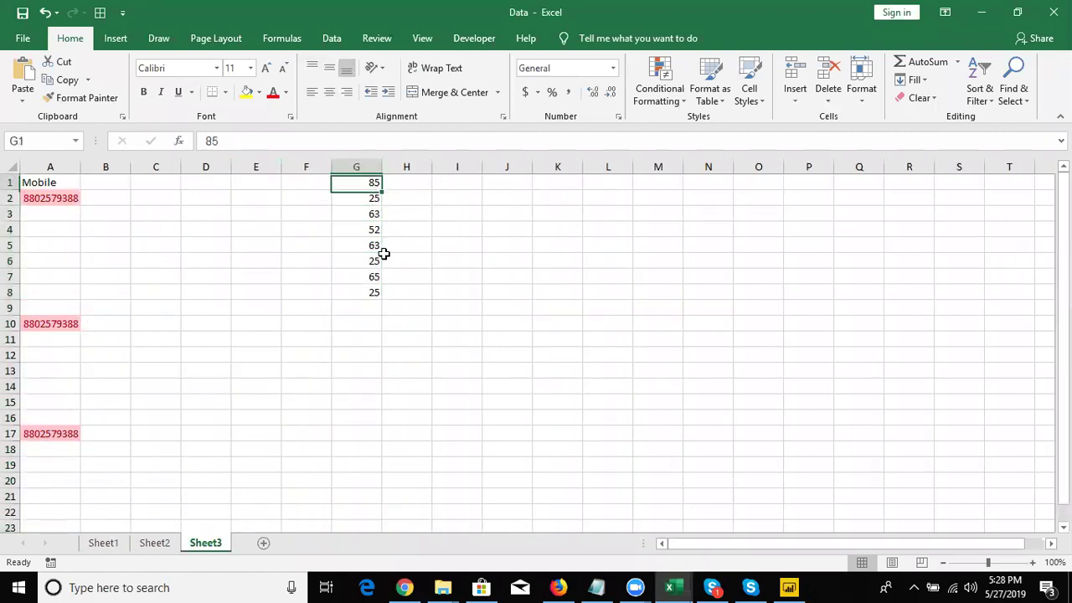
{"action": "key", "text": "ctrl+shift+Down"}
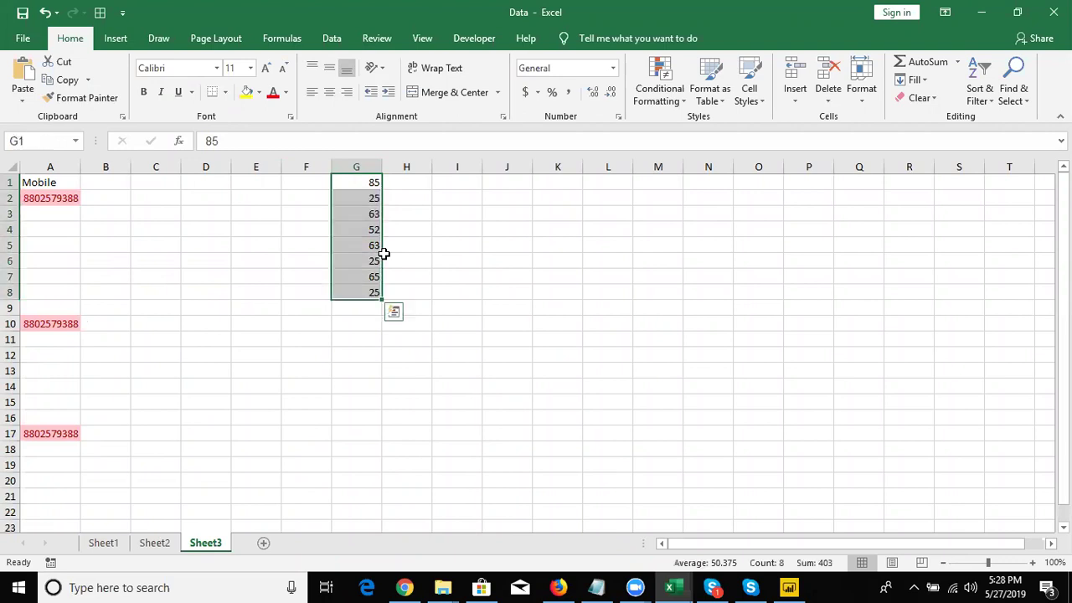
{"action": "key", "text": "Up"}
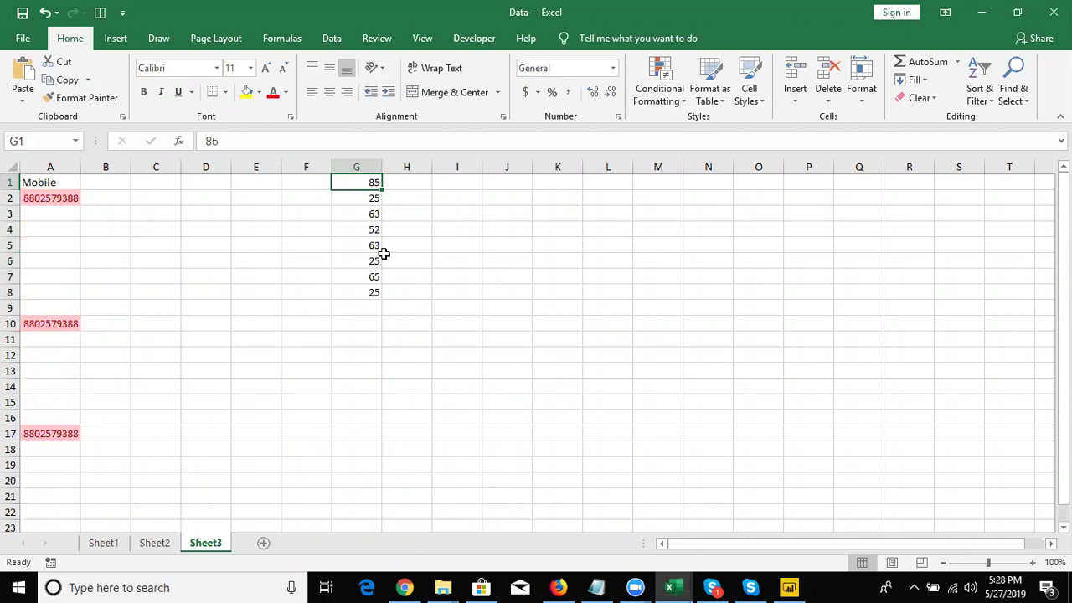
{"action": "key", "text": "Down"}
{"action": "key", "text": "Down"}
{"action": "key", "text": "Down"}
{"action": "key", "text": "Down"}
{"action": "key", "text": "Down"}
{"action": "key", "text": "Down"}
{"action": "key", "text": "Up"}
{"action": "key", "text": "Up"}
Enter the scores 36, 50, 100 and 45 into G9:G12
{"action": "type", "text": "36"}
{"action": "key", "text": "Return"}
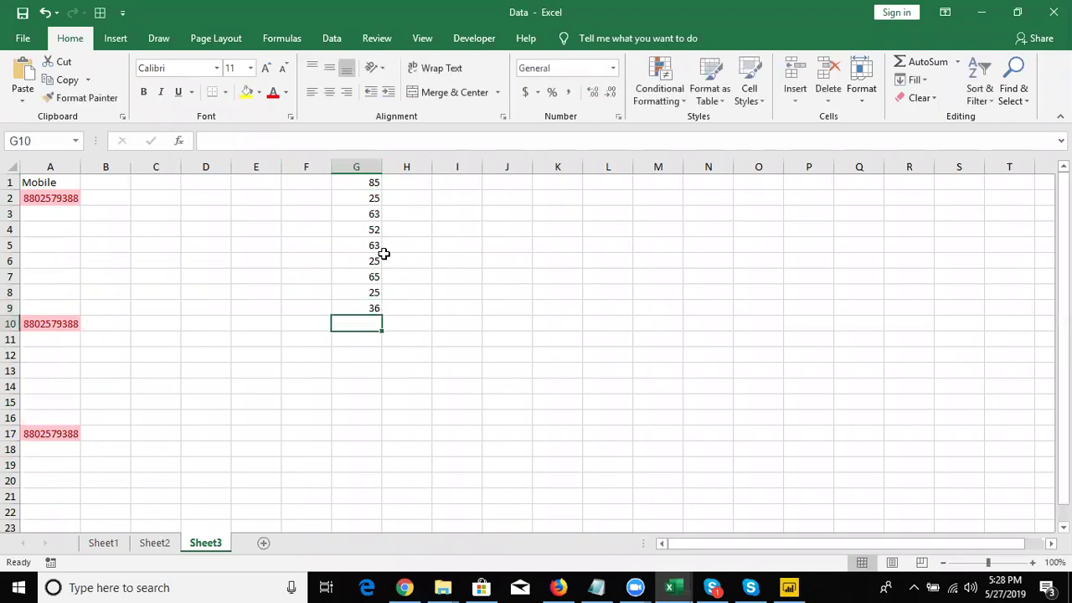
{"action": "type", "text": "50"}
{"action": "key", "text": "Return"}
{"action": "type", "text": "100"}
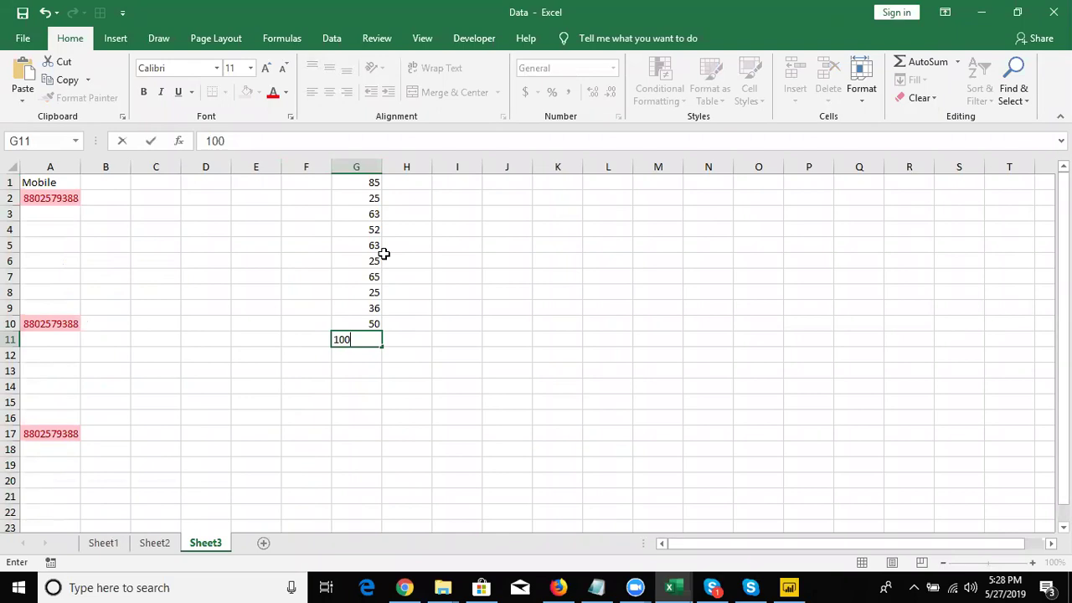
{"action": "key", "text": "Return"}
{"action": "type", "text": "45"}
{"action": "key", "text": "Return"}
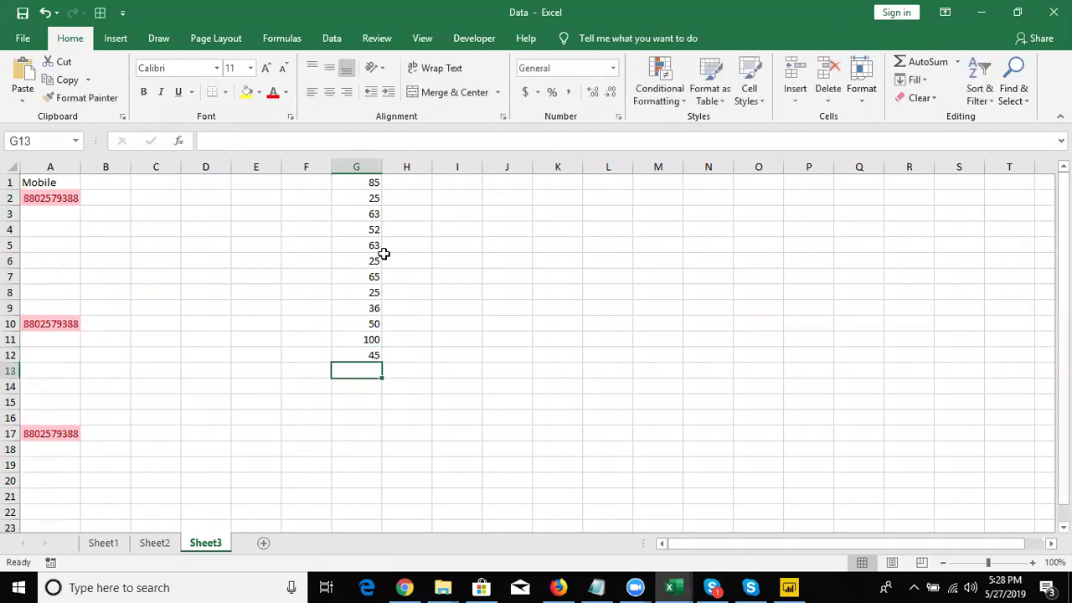
Use AutoSum in G13 to total G1:G12, giving 634
{"action": "key", "text": "Up"}
{"action": "key", "text": "ctrl+shift+Up"}
{"action": "key", "text": "Down"}
{"action": "key", "text": "alt+equal"}
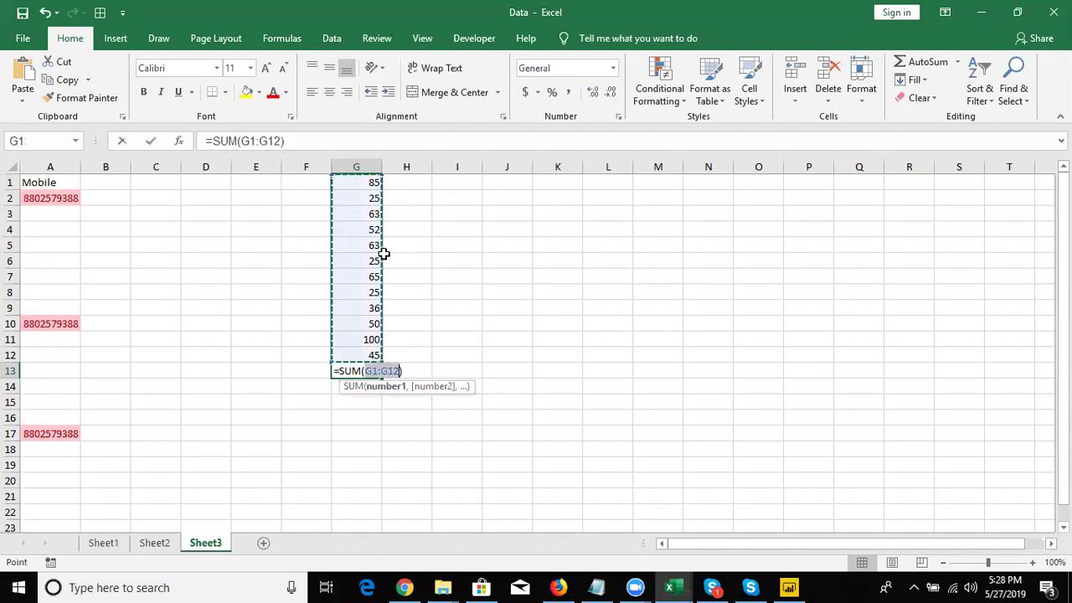
{"action": "key", "text": "Escape"}
{"action": "key", "text": "Up"}
{"action": "key", "text": "ctrl+shift+Up"}
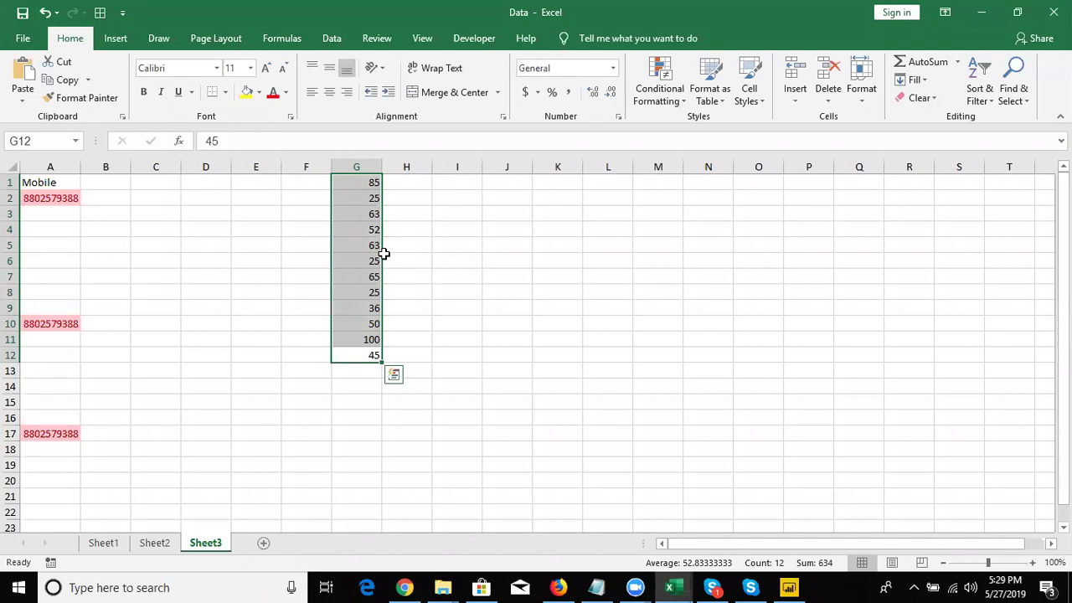
{"action": "key", "text": "Down"}
{"action": "key", "text": "alt+equal"}
{"action": "key", "text": "Return"}
{"action": "key", "text": "Right"}
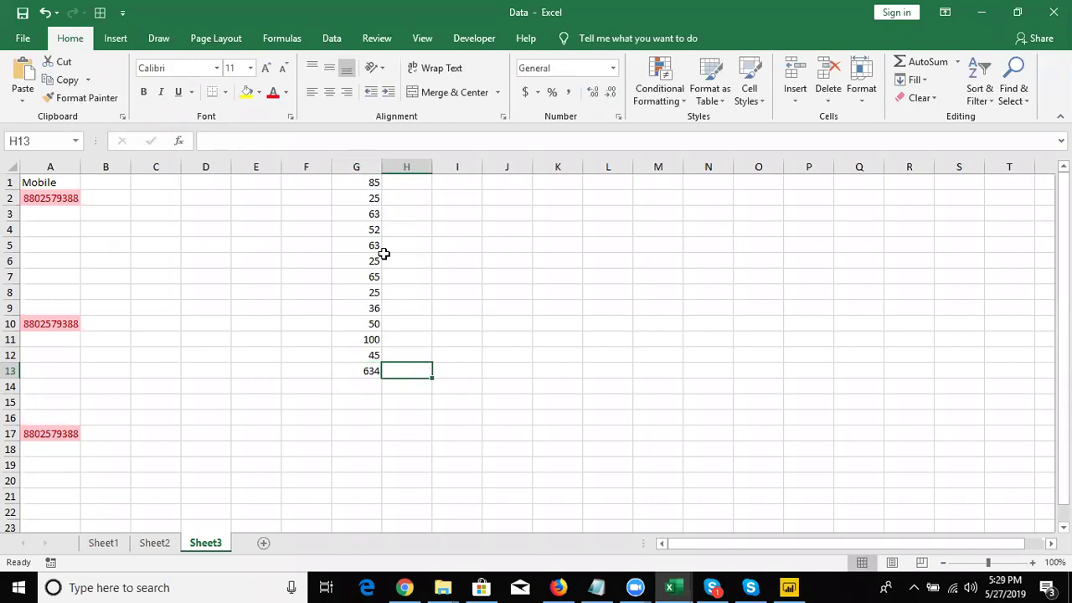
Enter =G13/12 in H13 to show the average score, 52.83333
{"action": "type", "text": "="}
{"action": "key", "text": "Left"}
{"action": "type", "text": "/"}
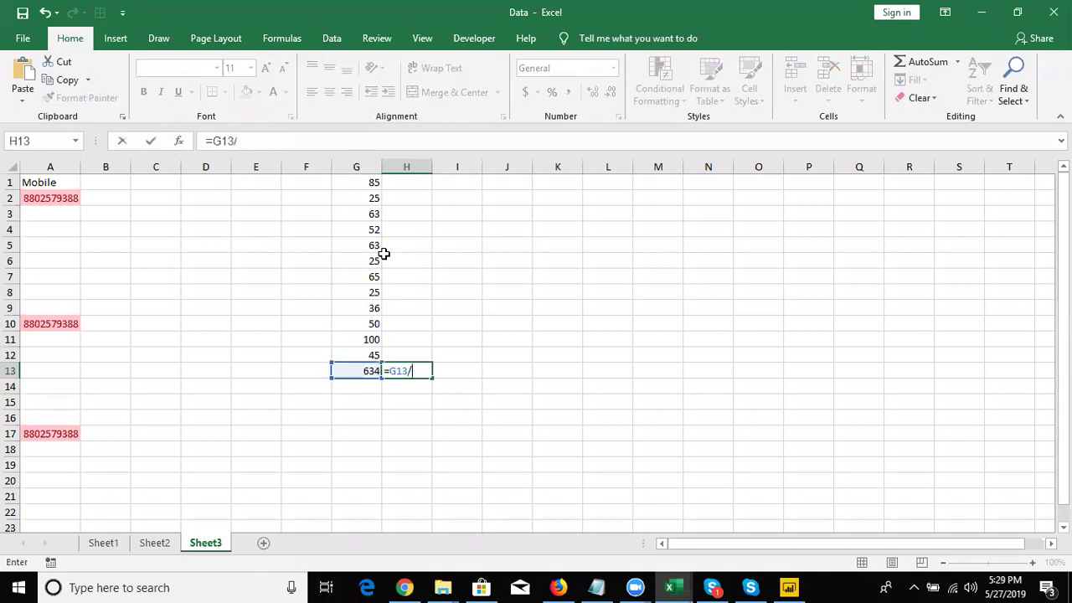
{"action": "type", "text": "12"}
{"action": "key", "text": "Return"}
{"action": "key", "text": "Up"}
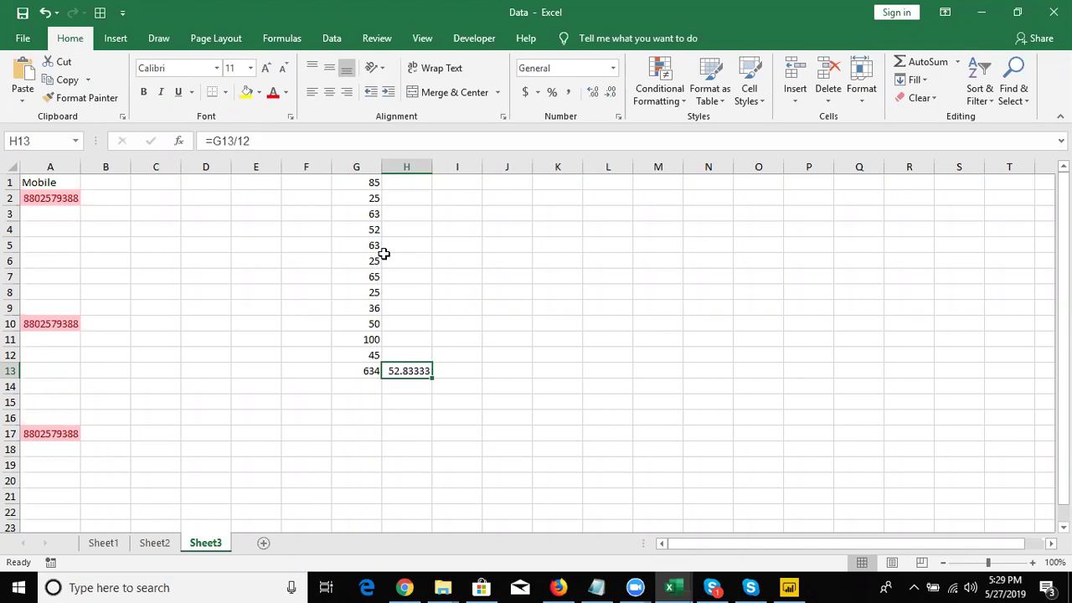
Select the last score cells in column G, extending upward from G12
{"action": "key", "text": "Up"}
{"action": "key", "text": "Left"}
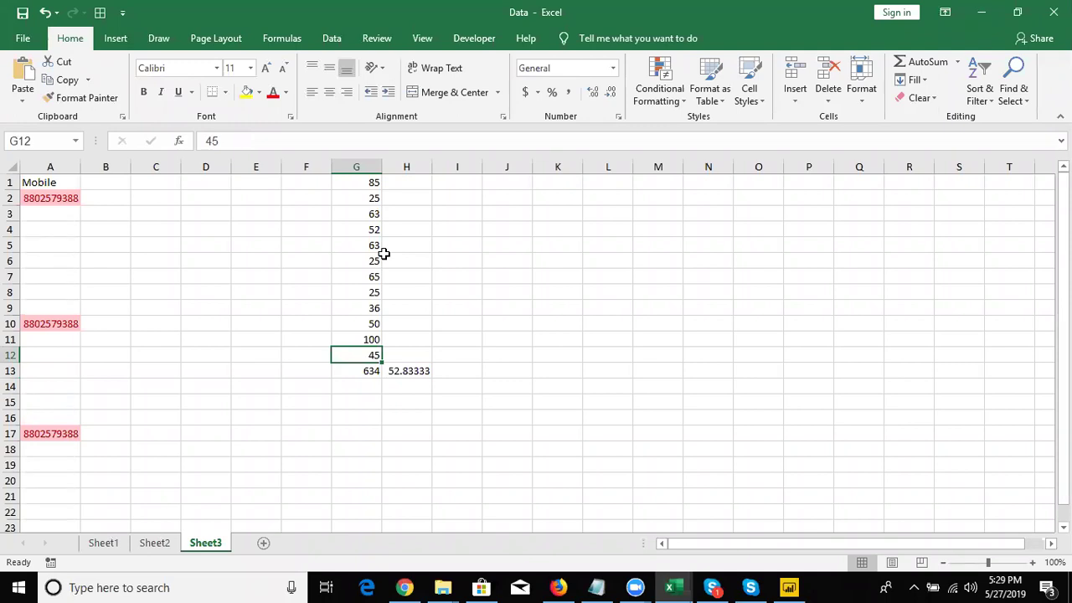
{"action": "key", "text": "shift+Up"}
{"action": "key", "text": "shift+Up"}
{"action": "key", "text": "shift+Up"}
{"action": "key", "text": "shift+Up"}
{"action": "key", "text": "shift+Up"}
{"action": "key", "text": "shift+Up"}
{"action": "key", "text": "shift+Up"}
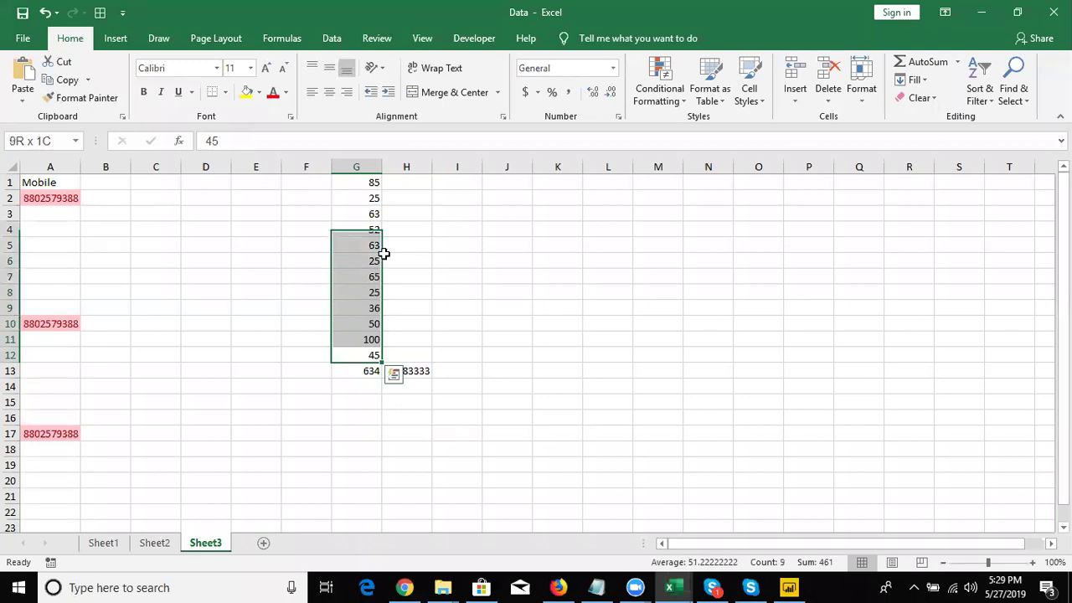
{"action": "key", "text": "shift+Up"}
{"action": "key", "text": "shift+Up"}
{"action": "key", "text": "shift+Up"}
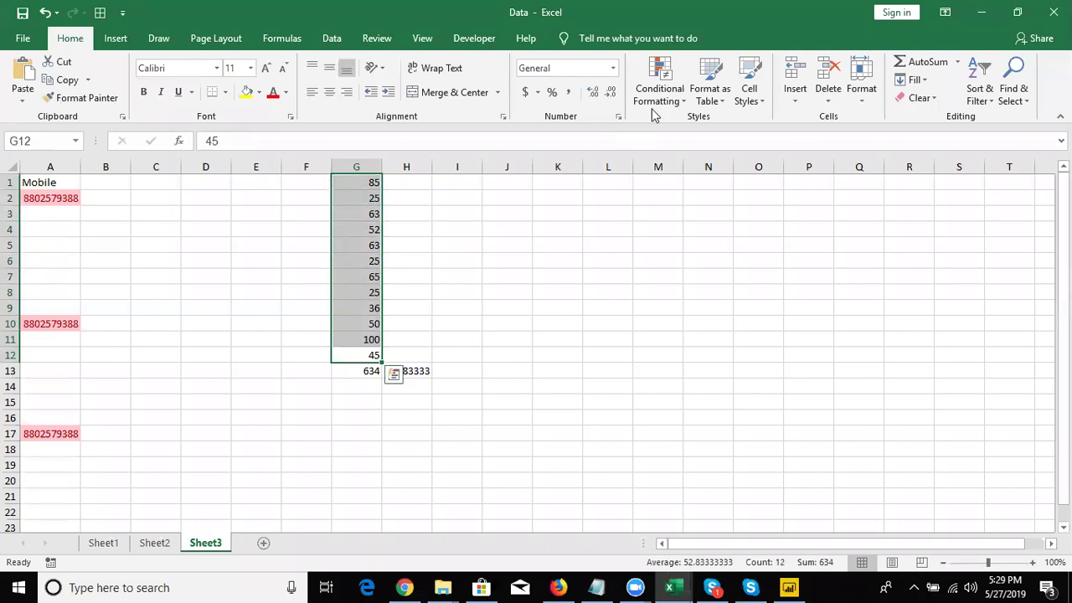
{"action": "left_click", "coordinate": [659, 100]}
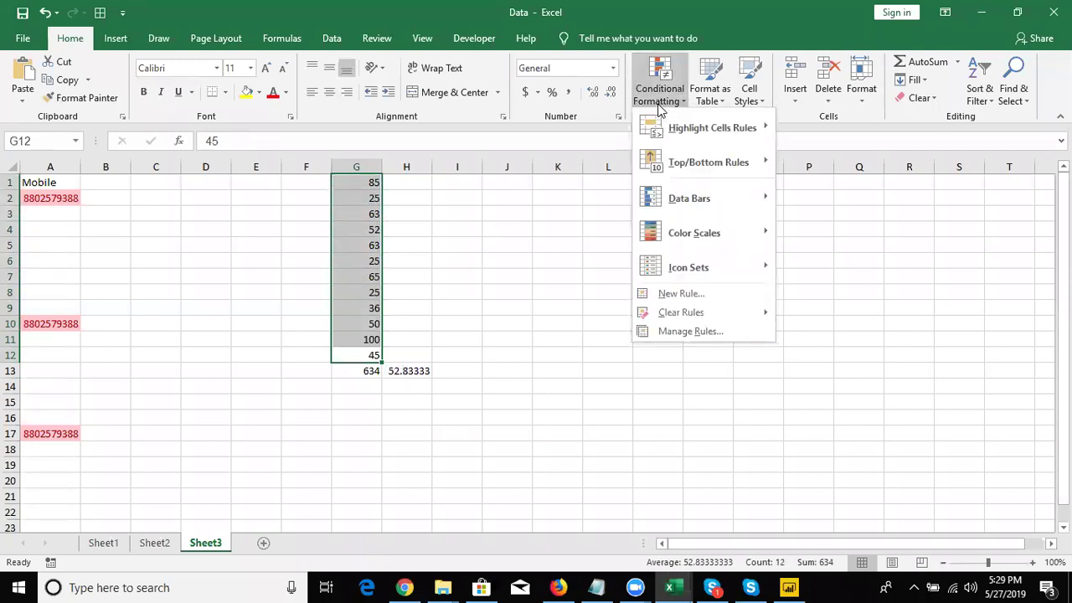
{"action": "mouse_move", "coordinate": [666, 111]}
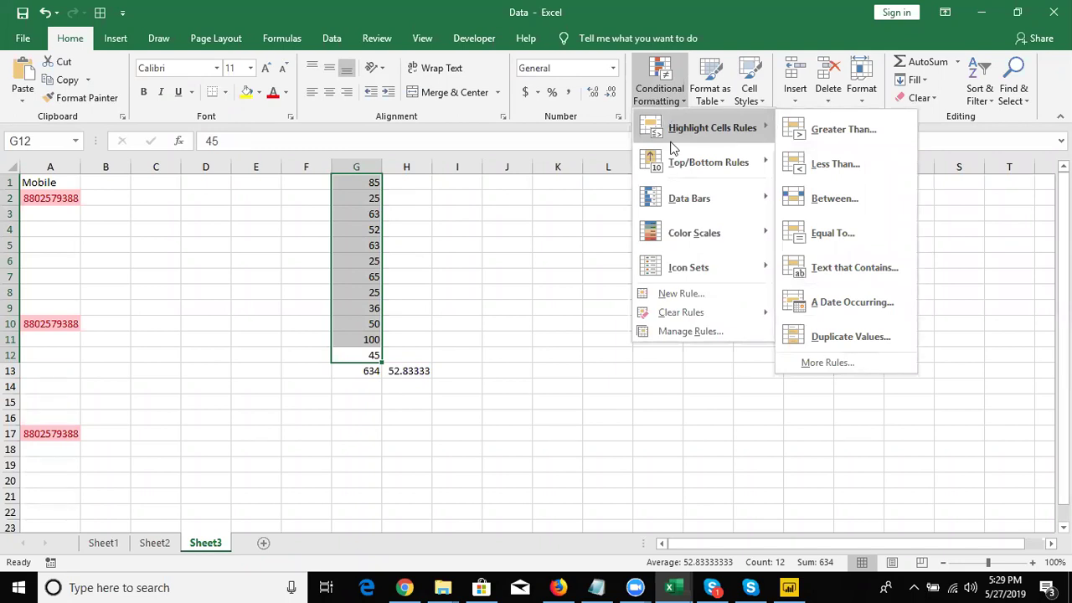
{"action": "mouse_move", "coordinate": [677, 186]}
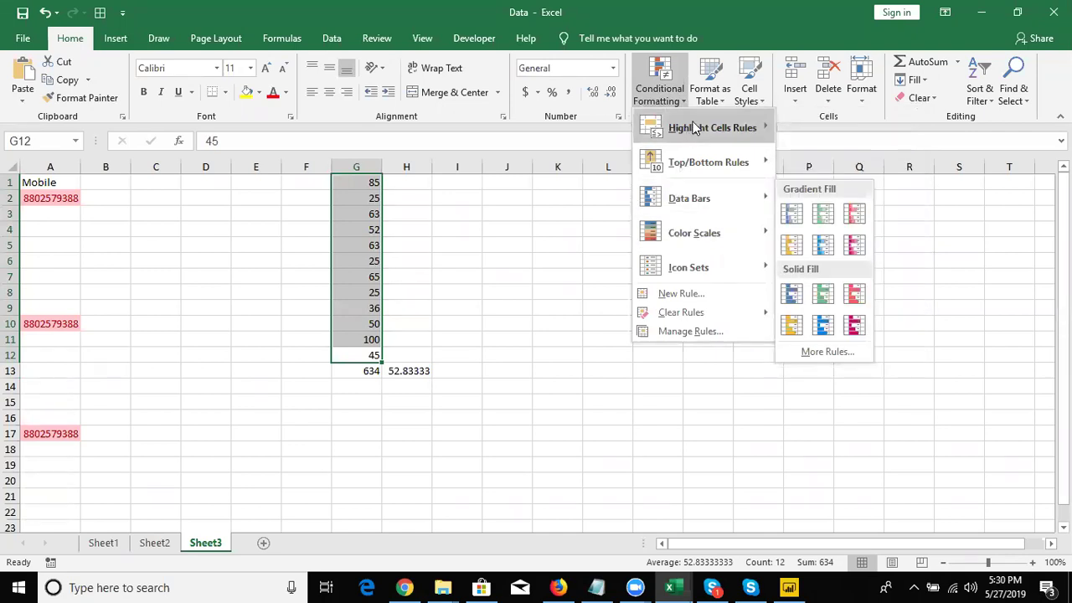
{"action": "mouse_move", "coordinate": [697, 128]}
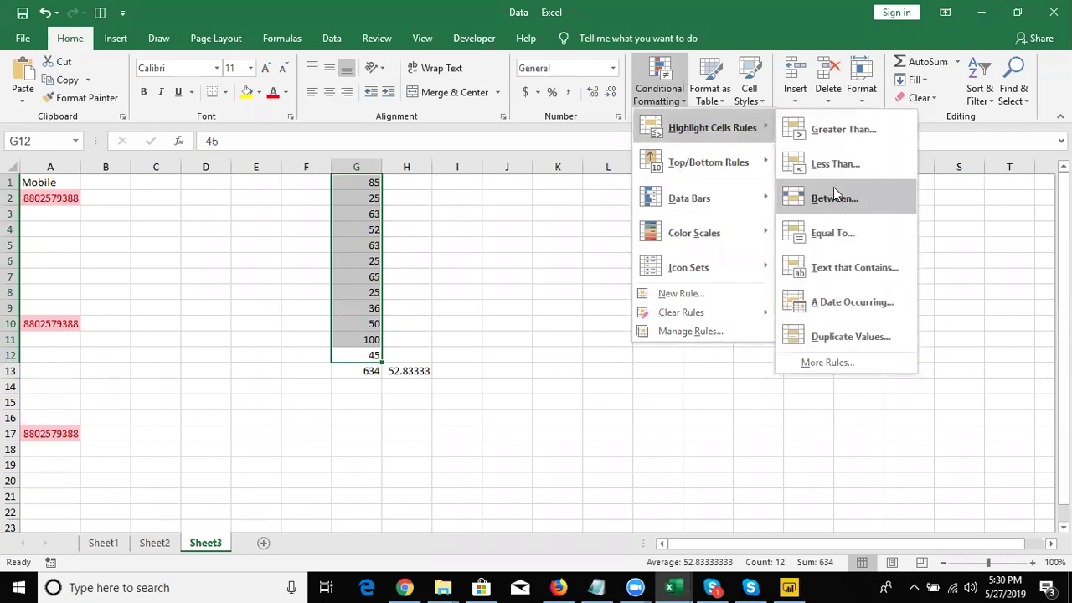
{"action": "left_click", "coordinate": [833, 130]}
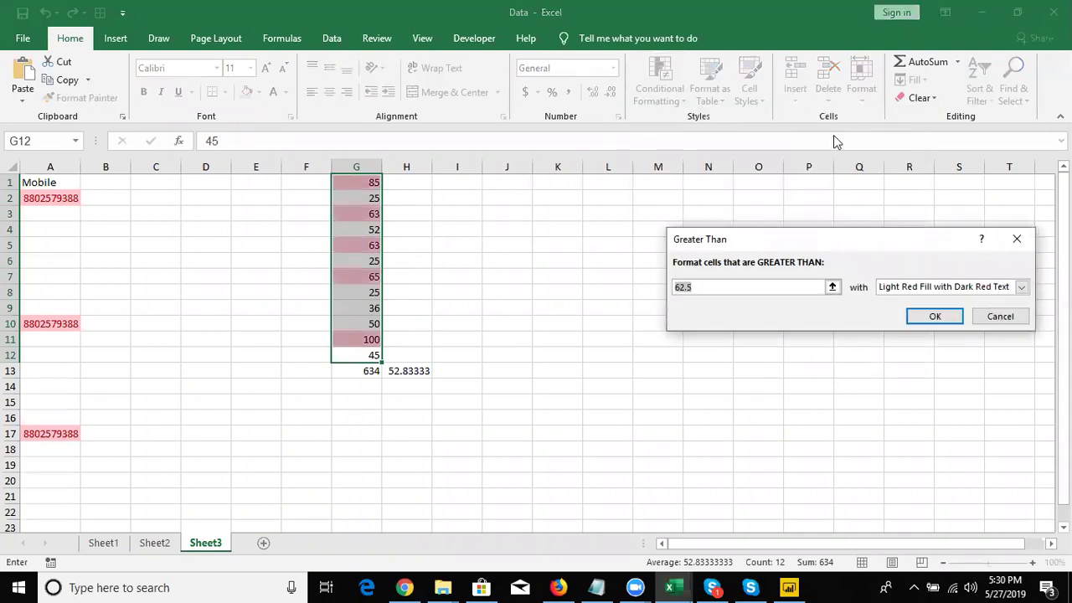
{"action": "type", "text": "50"}
{"action": "key", "text": "BackSpace"}
{"action": "type", "text": "2"}
{"action": "key", "text": "Escape"}
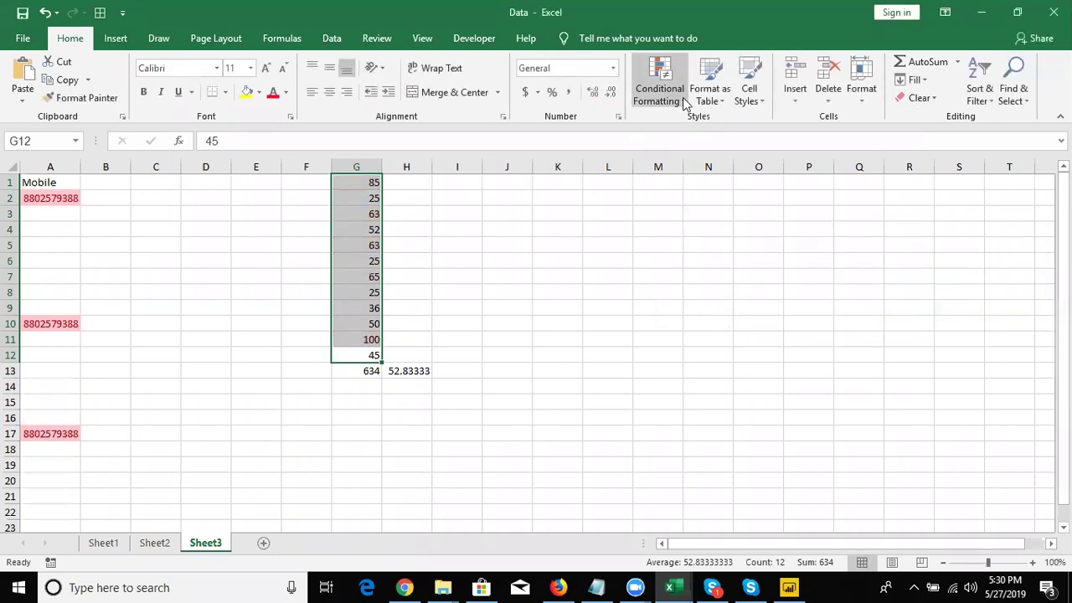
Start an Above Average highlight on the G1:G12 scores, then cancel it without applying
{"action": "left_click", "coordinate": [683, 97]}
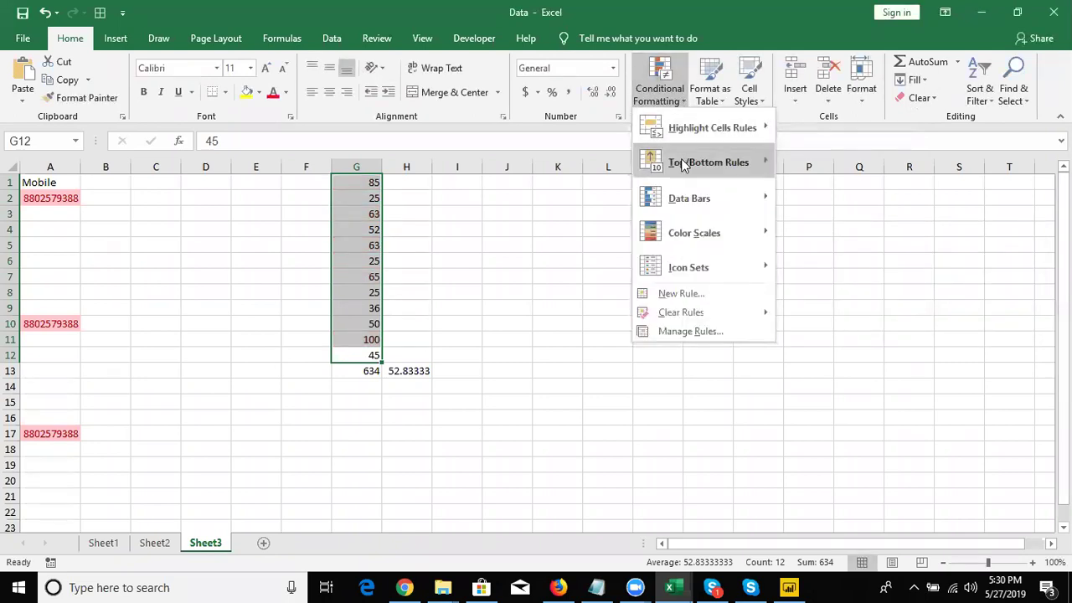
{"action": "mouse_move", "coordinate": [682, 164]}
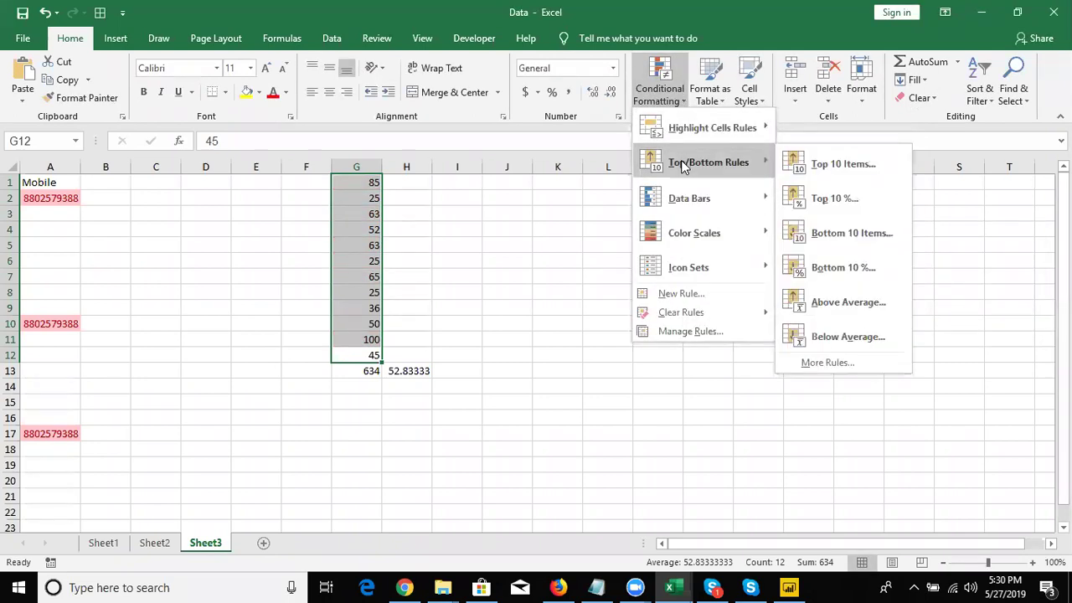
{"action": "left_click", "coordinate": [835, 305]}
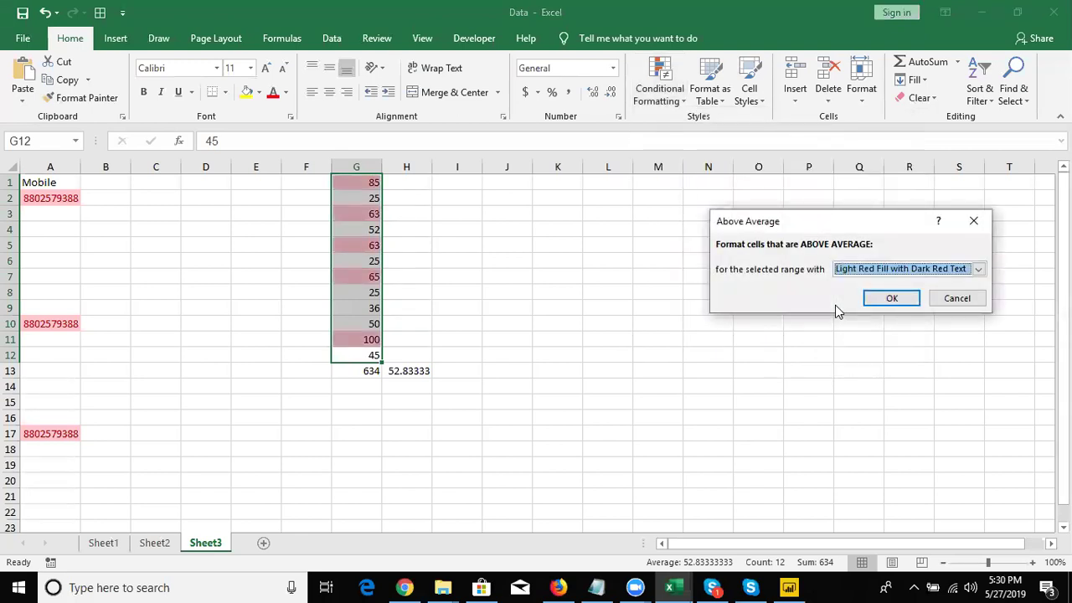
{"action": "left_click", "coordinate": [957, 298]}
{"action": "left_click", "coordinate": [659, 92]}
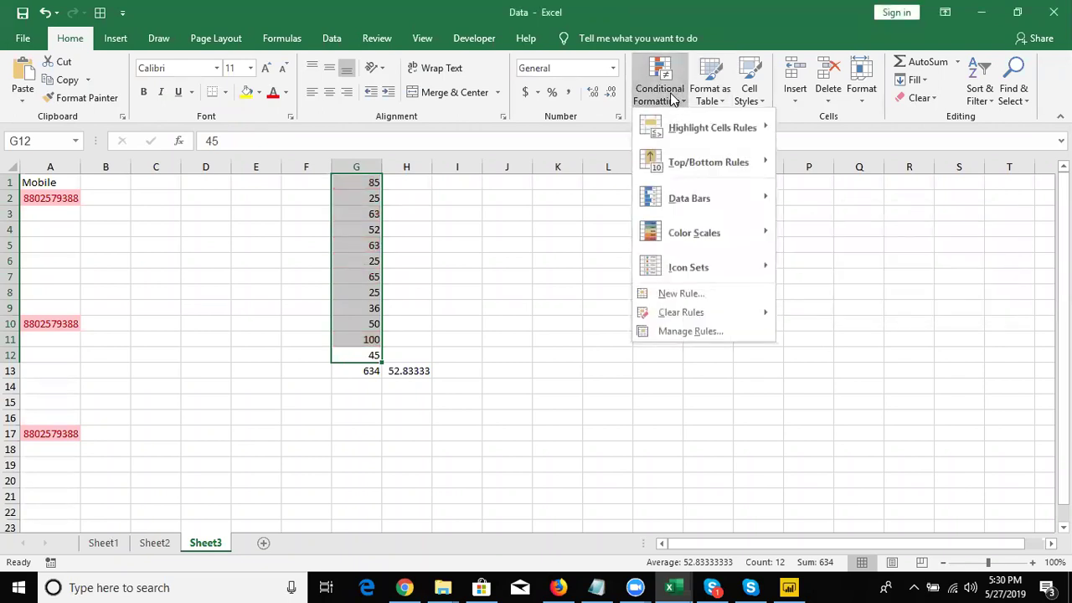
{"action": "mouse_move", "coordinate": [676, 110]}
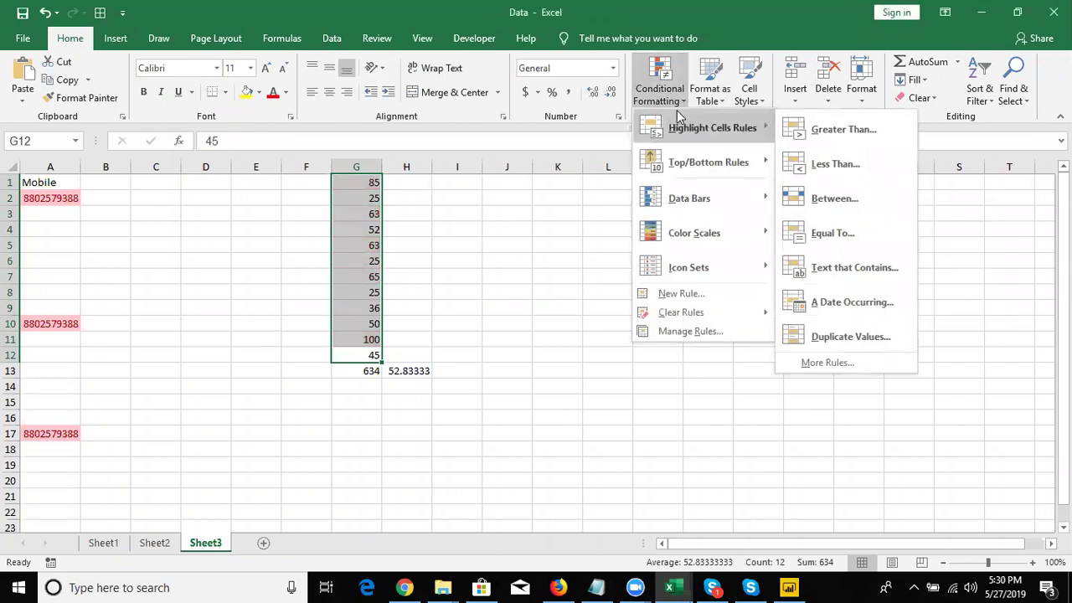
{"action": "mouse_move", "coordinate": [680, 162]}
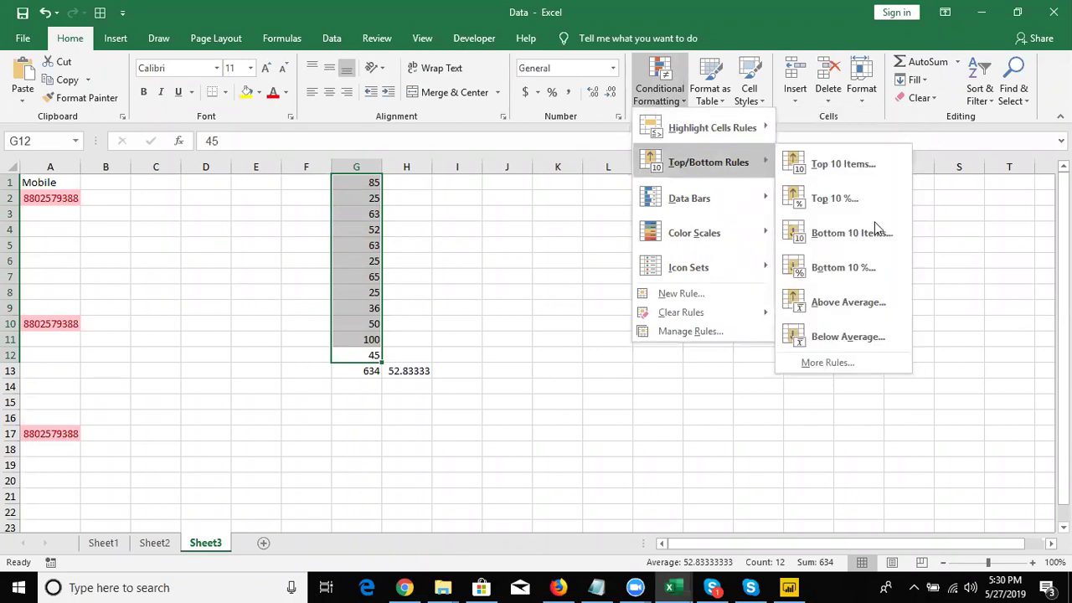
{"action": "left_click", "coordinate": [874, 340]}
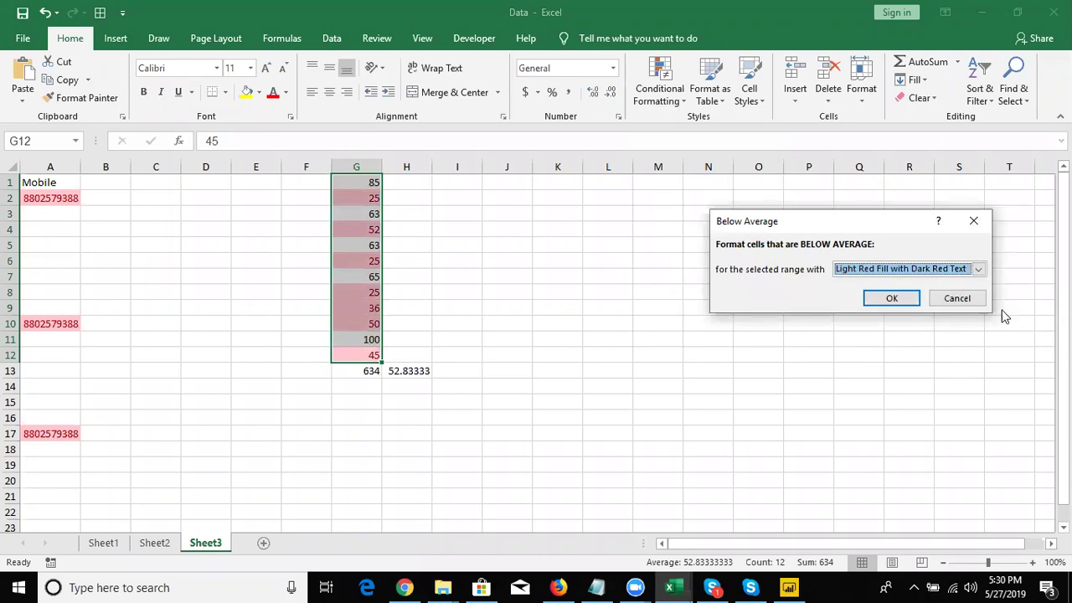
{"action": "left_click", "coordinate": [966, 299]}
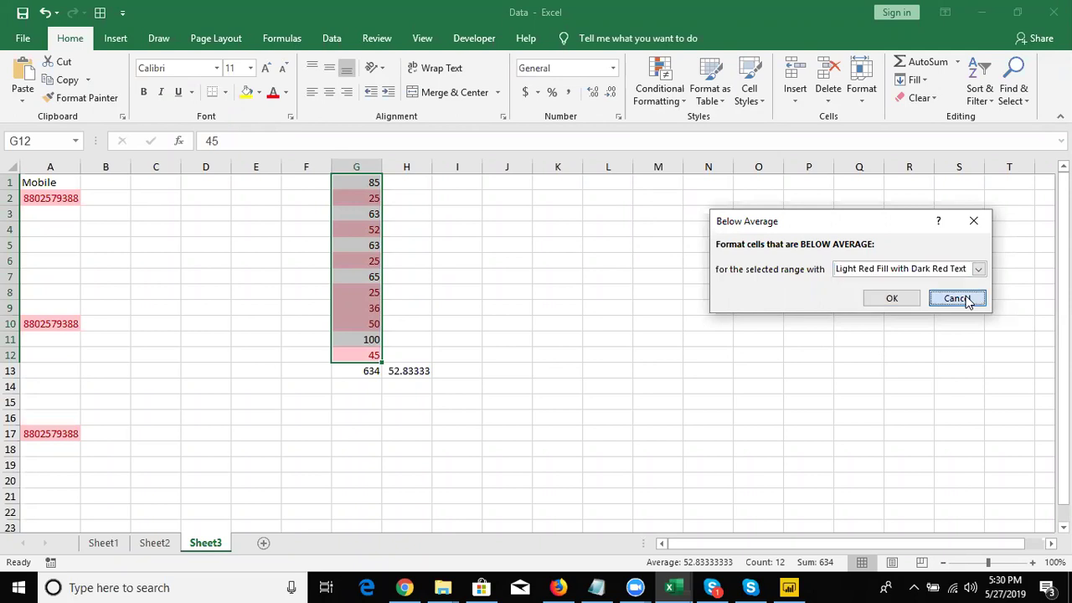
{"action": "left_click", "coordinate": [661, 95]}
{"action": "mouse_move", "coordinate": [679, 197]}
{"action": "mouse_move", "coordinate": [681, 170]}
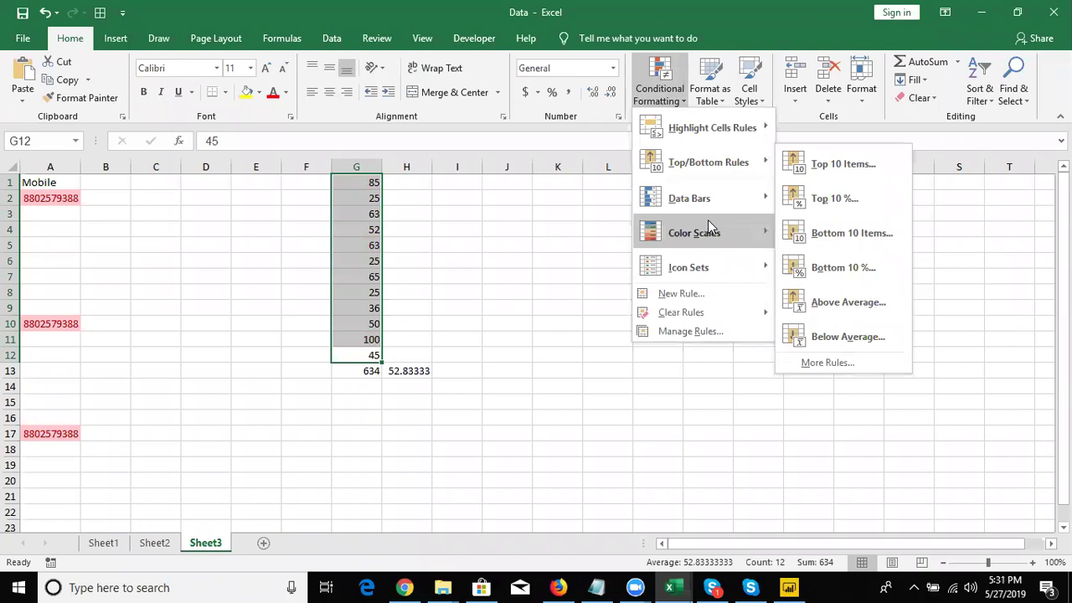
{"action": "mouse_move", "coordinate": [708, 231]}
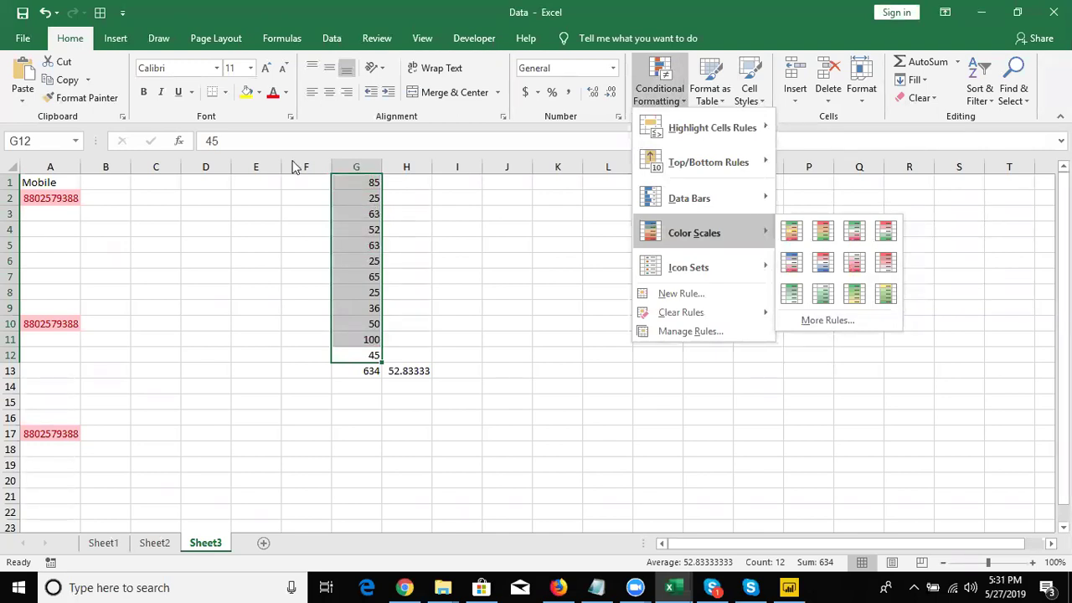
Insert a trial 2-D bar chart of the G1:G12 scores, move it, delete it, then go to Sheet1
{"action": "left_click", "coordinate": [126, 32]}
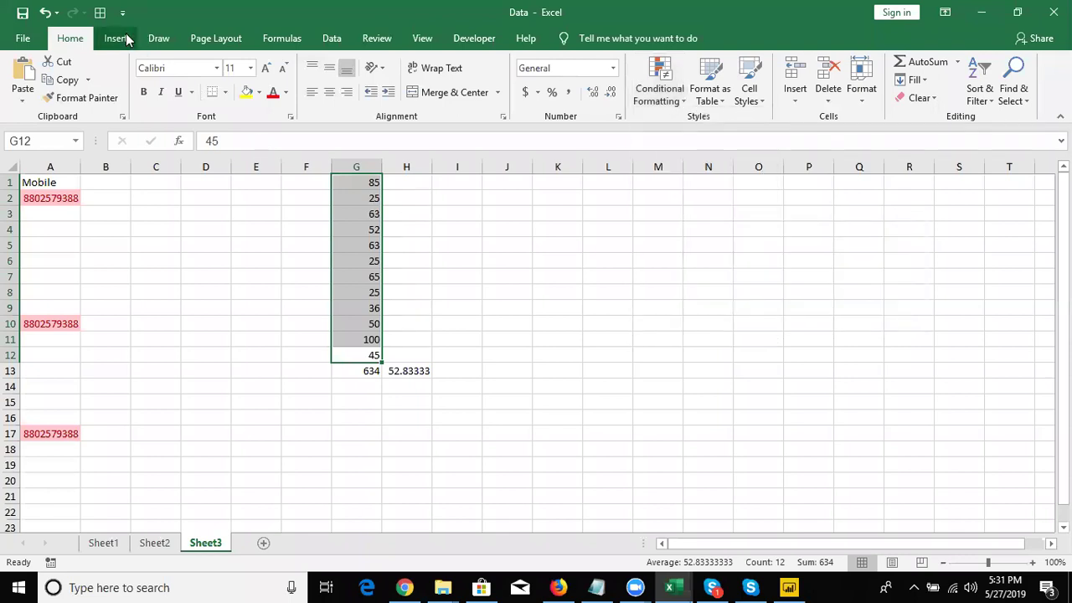
{"action": "left_click", "coordinate": [126, 36]}
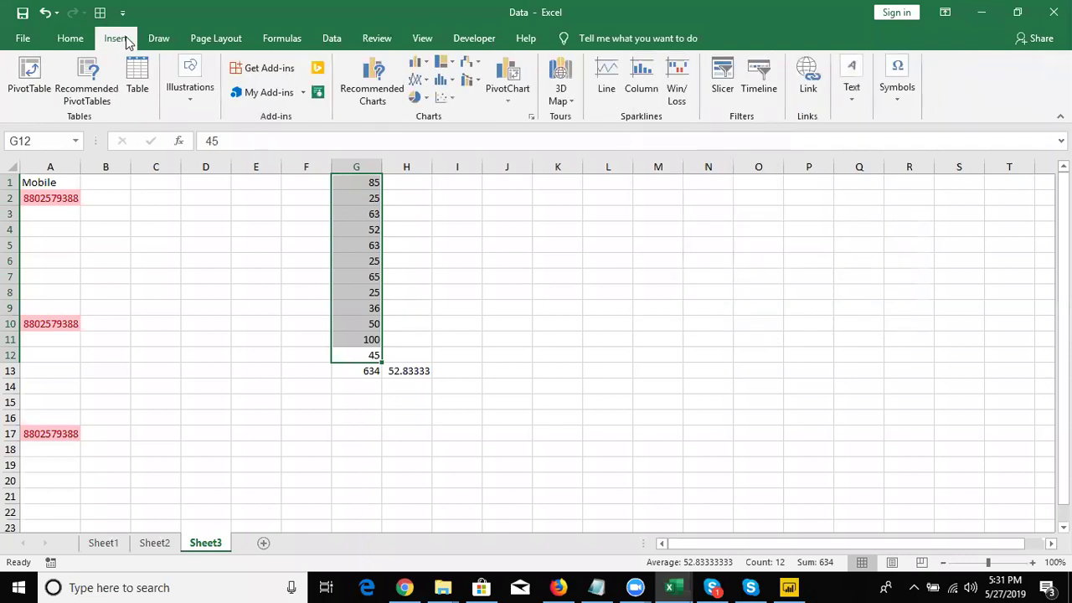
{"action": "left_click", "coordinate": [414, 64]}
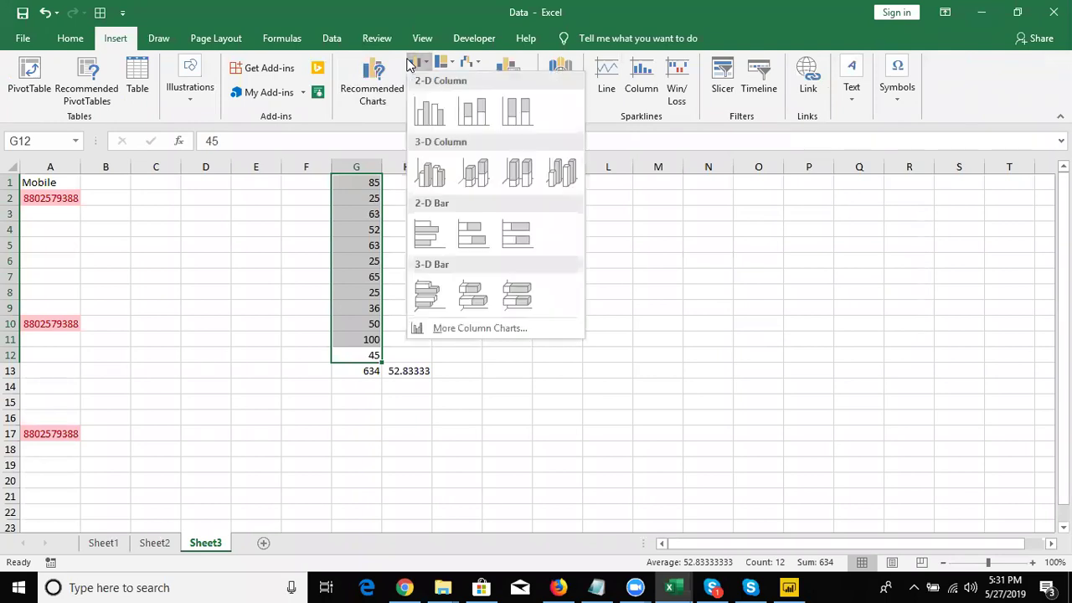
{"action": "left_click", "coordinate": [424, 231]}
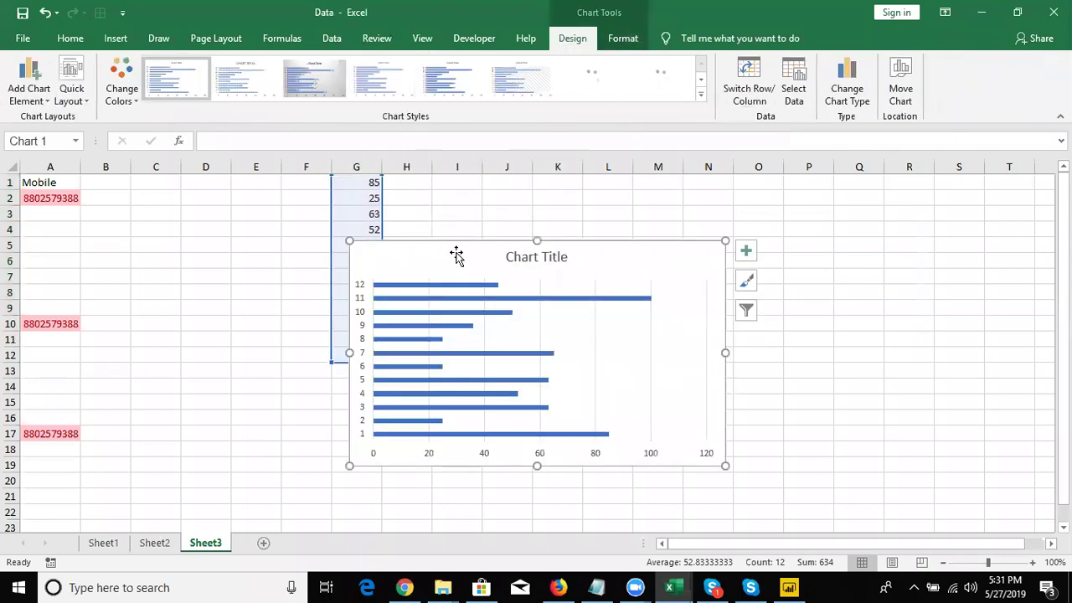
{"action": "left_click_drag", "start_coordinate": [456, 252], "coordinate": [647, 207]}
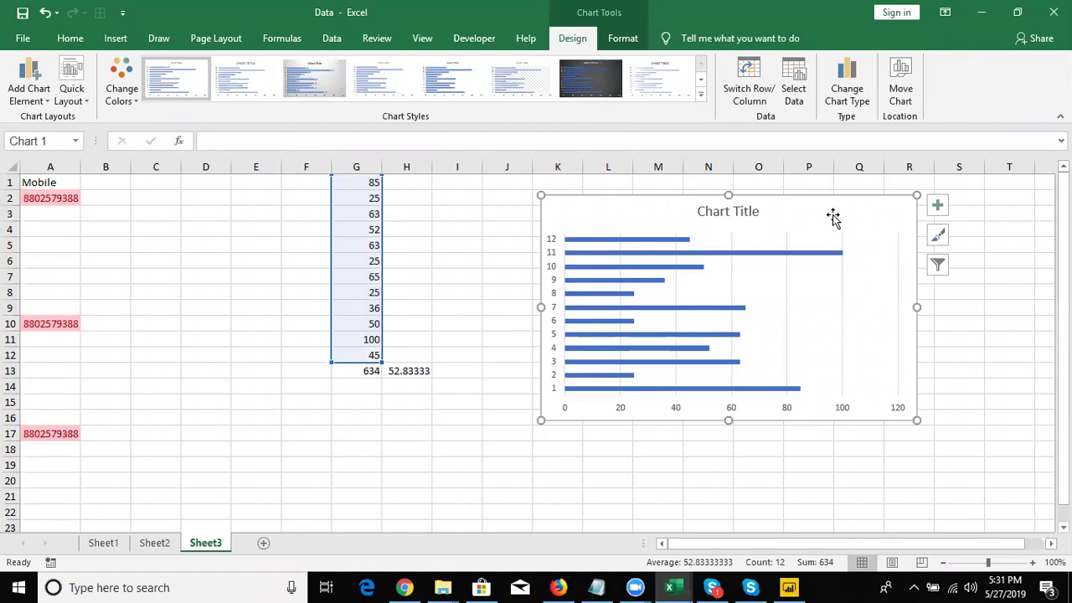
{"action": "key", "text": "Delete"}
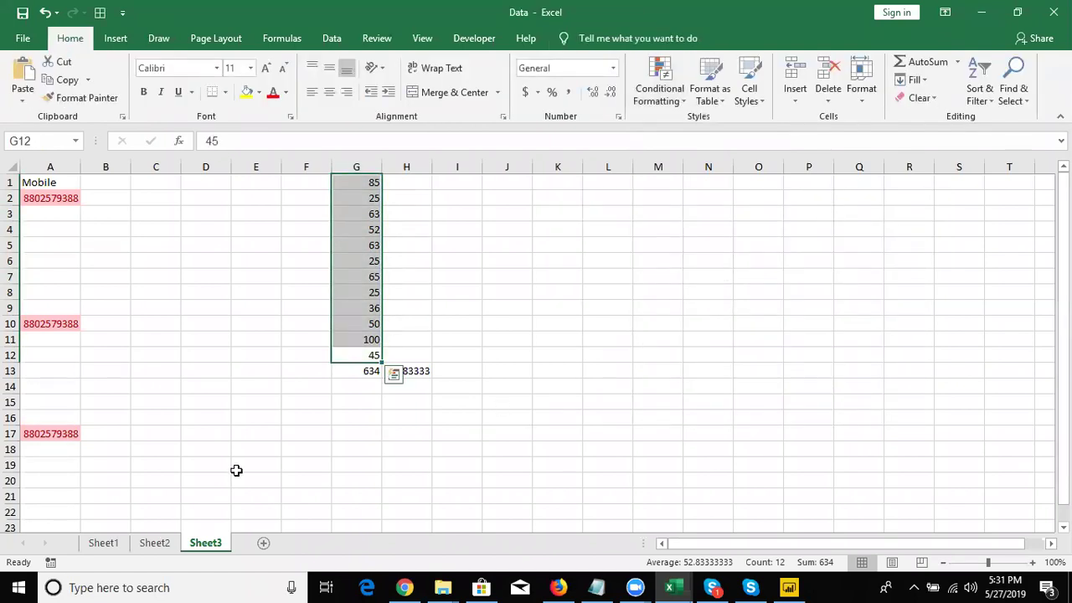
{"action": "left_click", "coordinate": [107, 542]}
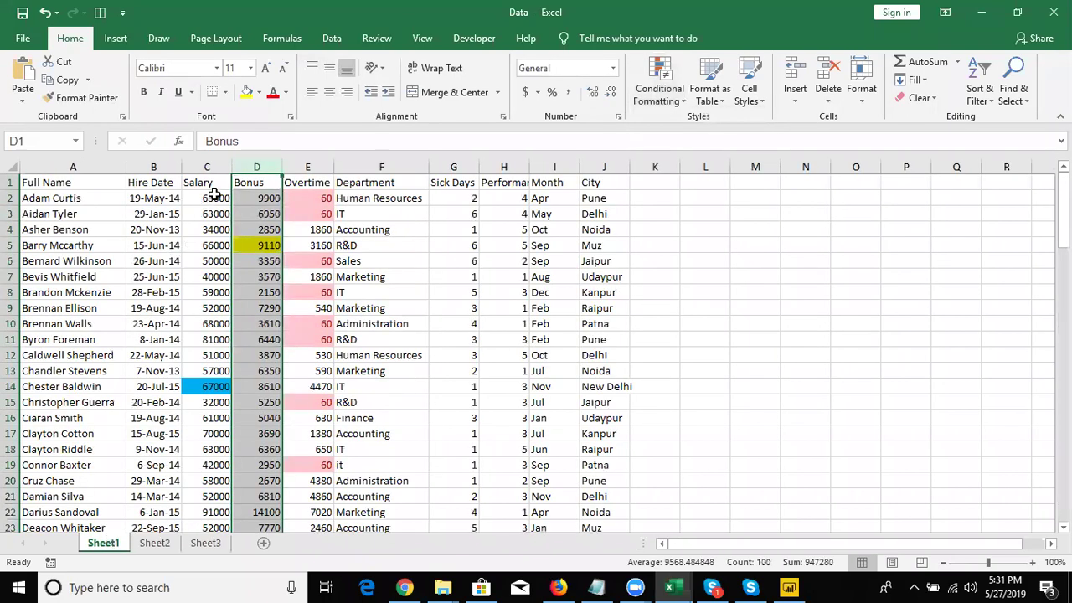
Select Overtime column E and clear all conditional formatting rules from the sheet
{"action": "left_click", "coordinate": [308, 163]}
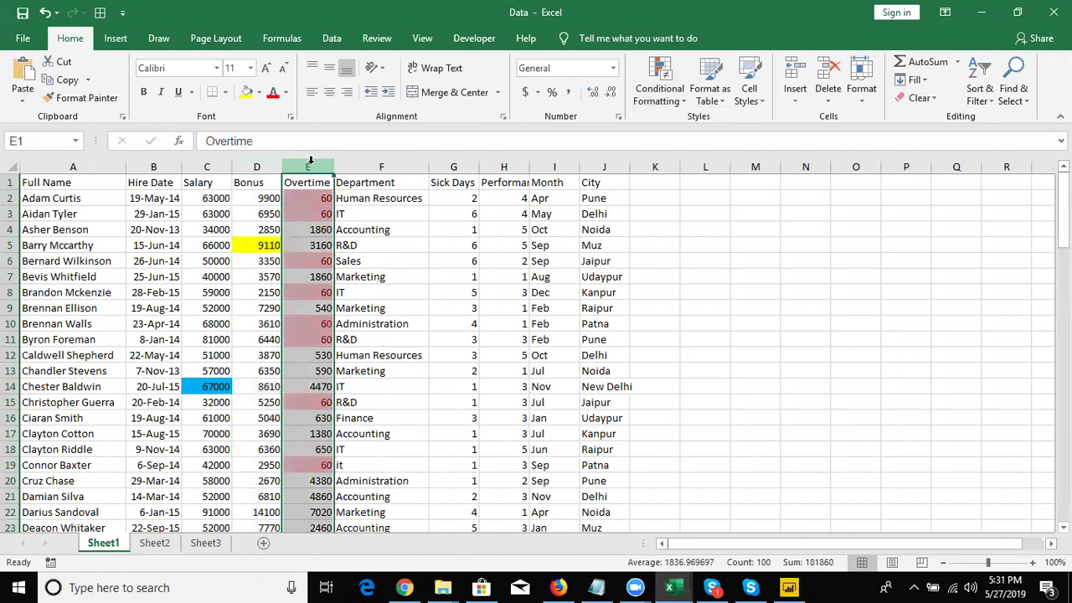
{"action": "left_click", "coordinate": [660, 93]}
{"action": "mouse_move", "coordinate": [770, 311]}
{"action": "left_click", "coordinate": [810, 333]}
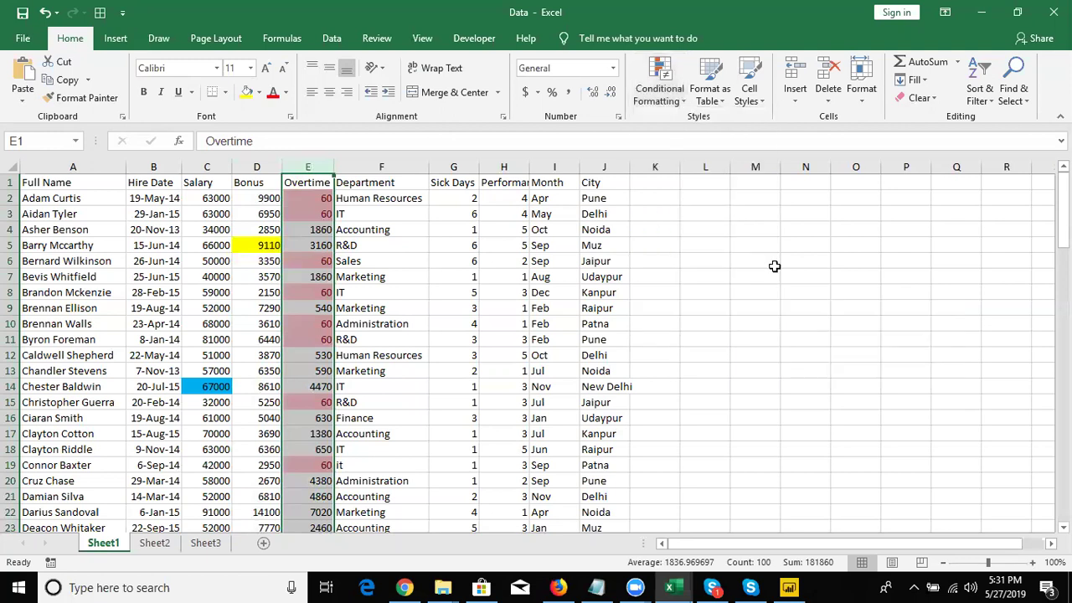
Apply Blue Gradient Fill data bars to the Overtime column
{"action": "left_click", "coordinate": [668, 101]}
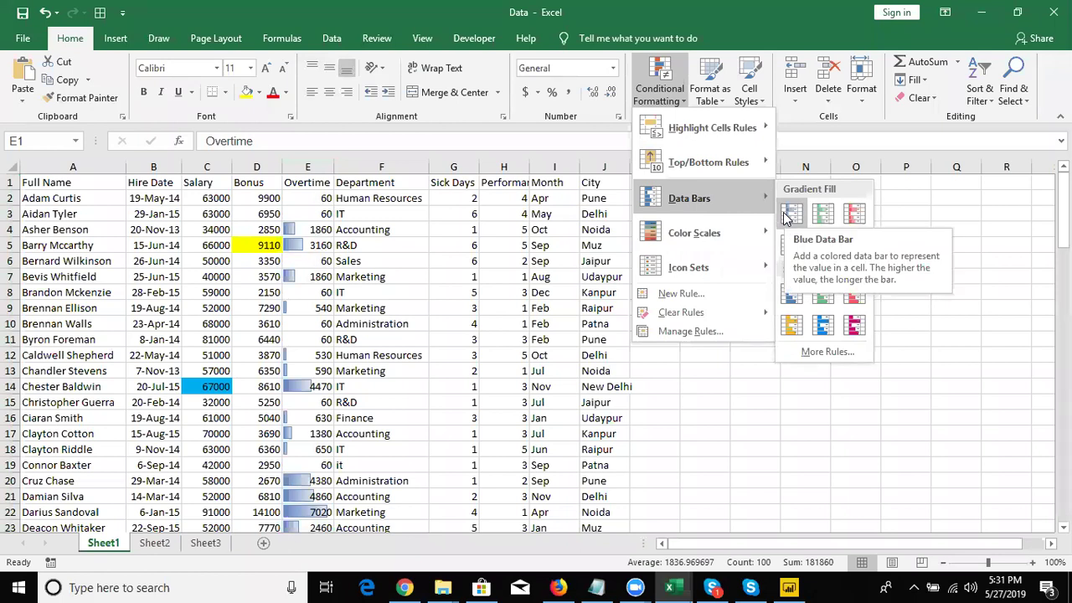
{"action": "left_click", "coordinate": [789, 215]}
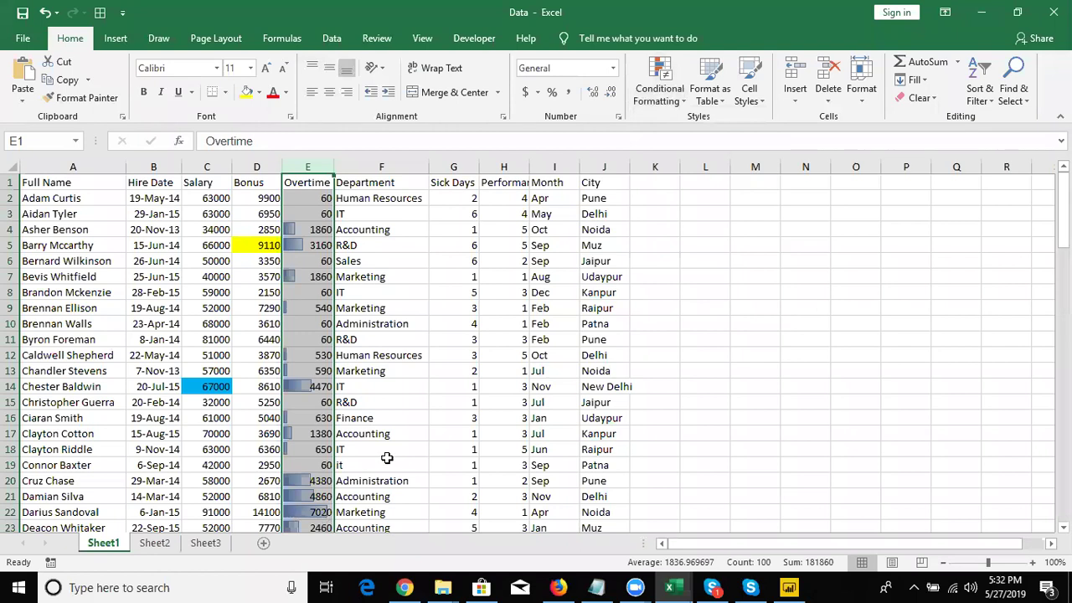
{"action": "left_click", "coordinate": [662, 92]}
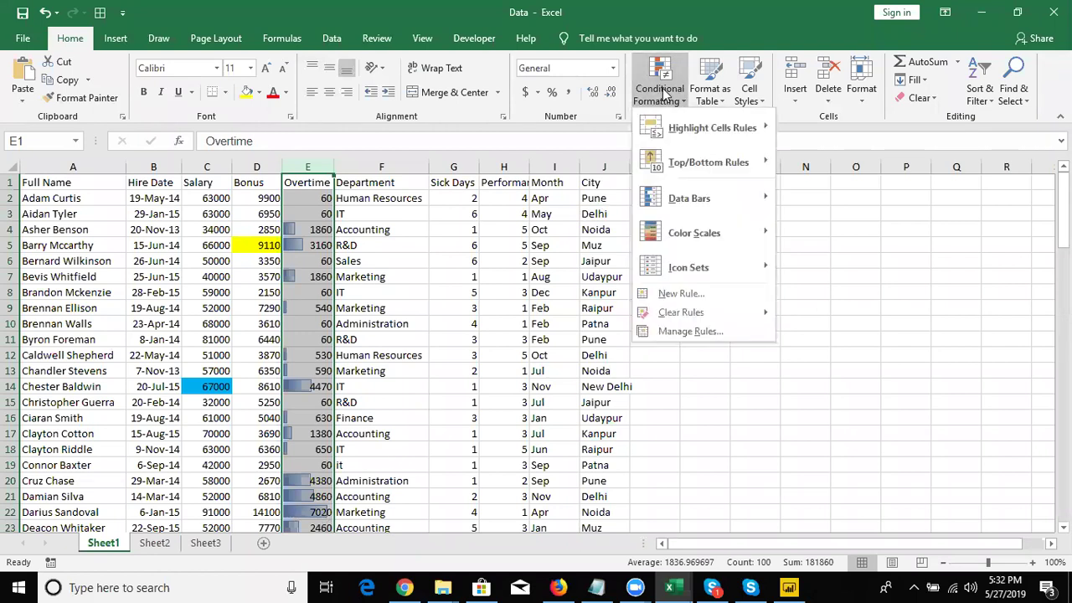
On Sheet3, enter the numbers 1 to 7 down column J starting at J1
{"action": "left_click", "coordinate": [168, 542]}
{"action": "left_click", "coordinate": [206, 542]}
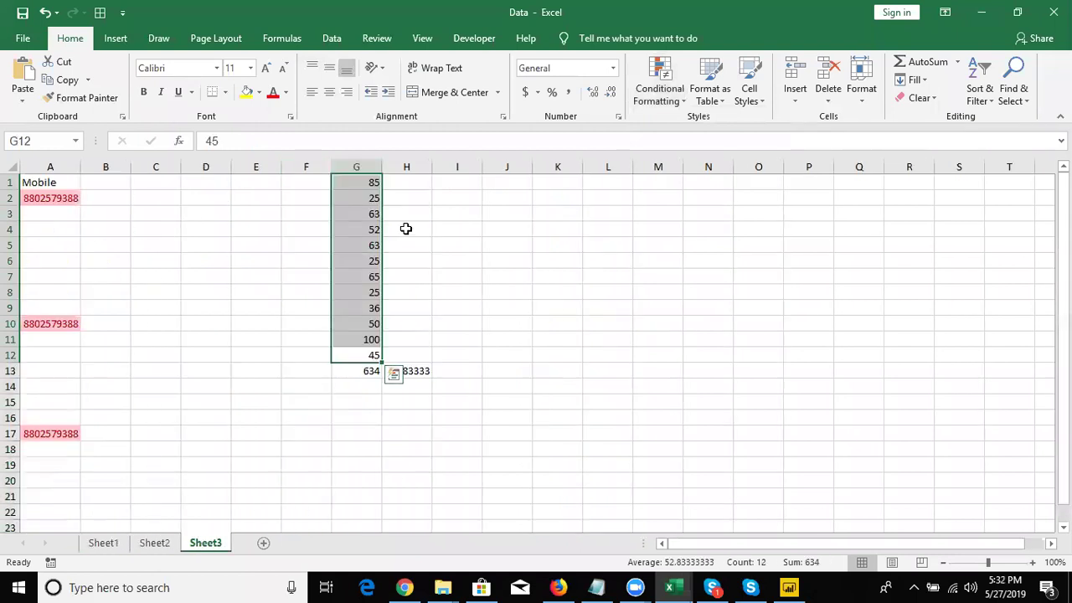
{"action": "left_click", "coordinate": [489, 180]}
{"action": "type", "text": "1 2 3 4 5"}
{"action": "key", "text": "Return"}
{"action": "type", "text": "6"}
{"action": "key", "text": "Return"}
{"action": "type", "text": "7"}
{"action": "key", "text": "Return"}
{"action": "key", "text": "Return"}
{"action": "type", "text": "8"}
{"action": "key", "text": "Return"}
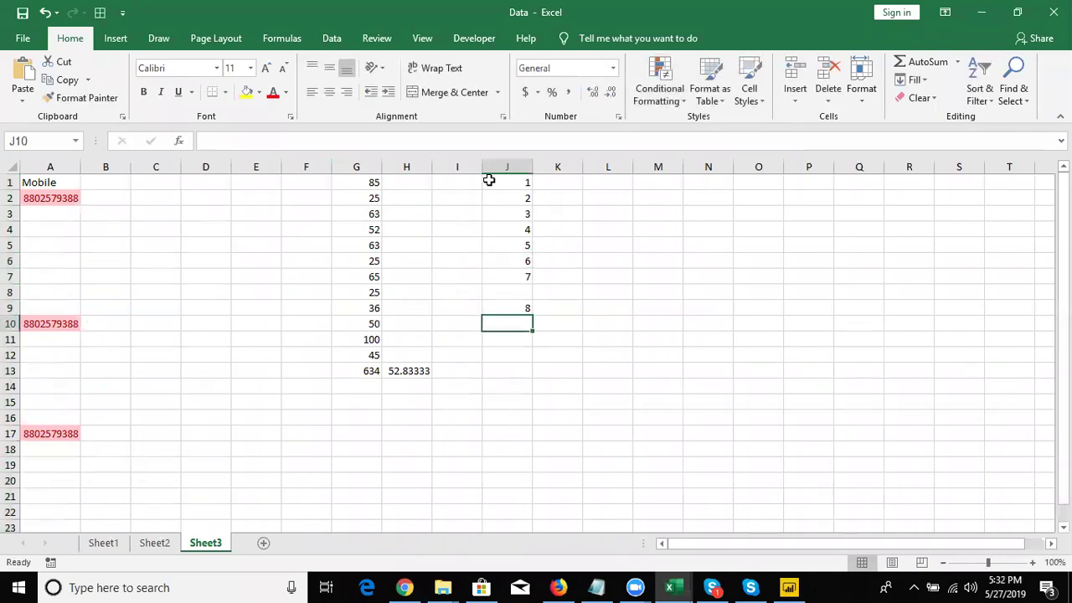
Enter 8, 9 and 10 in J8:J10 and select the J1:J10 list
{"action": "key", "text": "Up"}
{"action": "key", "text": "Up"}
{"action": "type", "text": "8"}
{"action": "key", "text": "Return"}
{"action": "type", "text": "9"}
{"action": "key", "text": "Return"}
{"action": "type", "text": "10"}
{"action": "key", "text": "Return"}
{"action": "key", "text": "Up"}
{"action": "left_click", "coordinate": [488, 180], "text": "shift"}
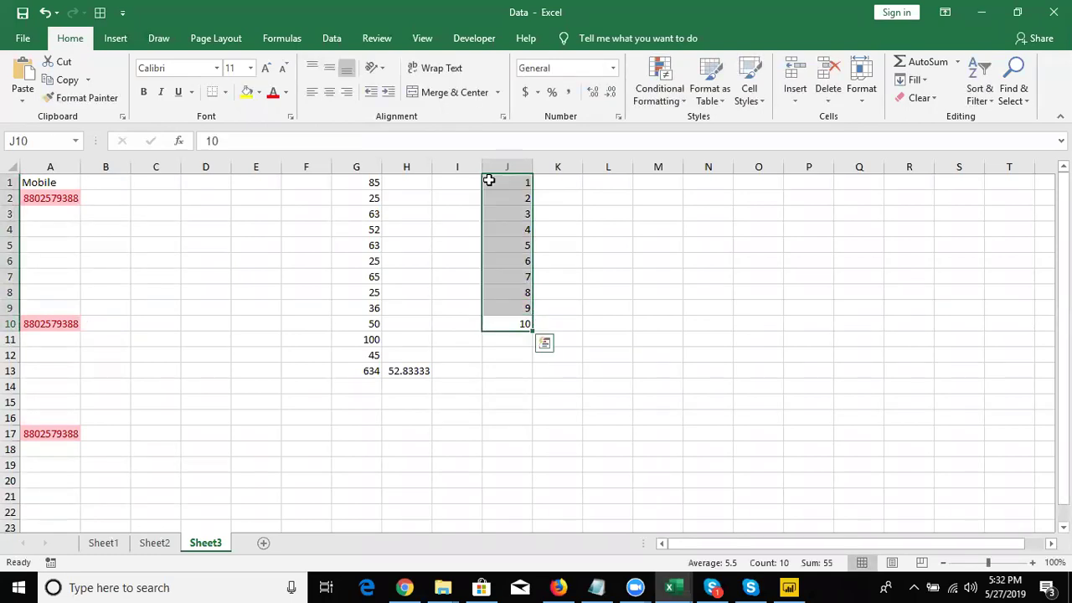
Browse the Color Scales and Icon Sets options without applying any, then switch to Sheet2
{"action": "left_click", "coordinate": [676, 99]}
{"action": "mouse_move", "coordinate": [702, 212]}
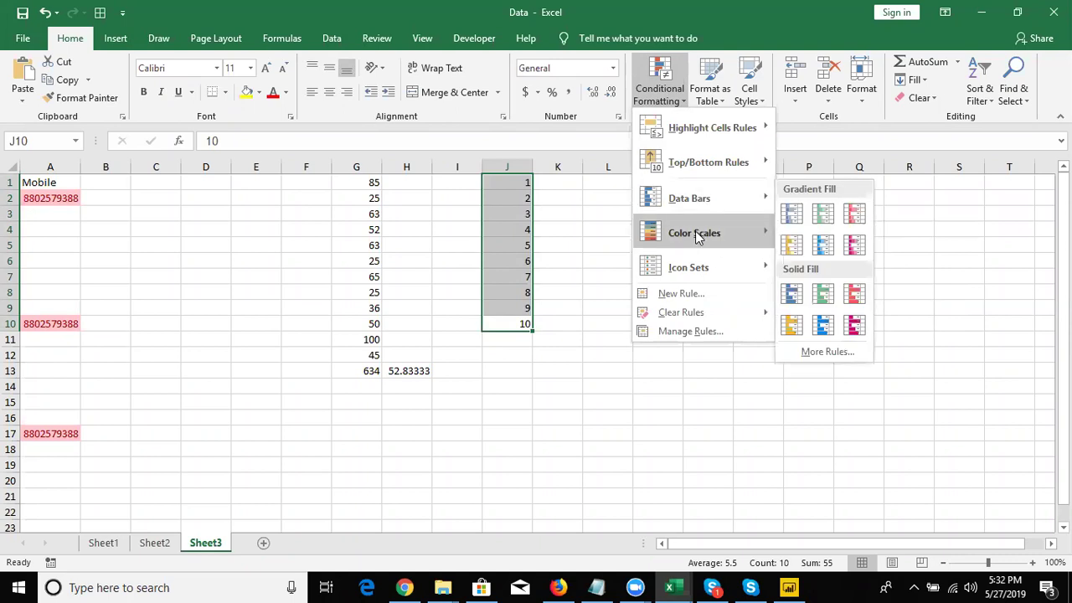
{"action": "mouse_move", "coordinate": [700, 235]}
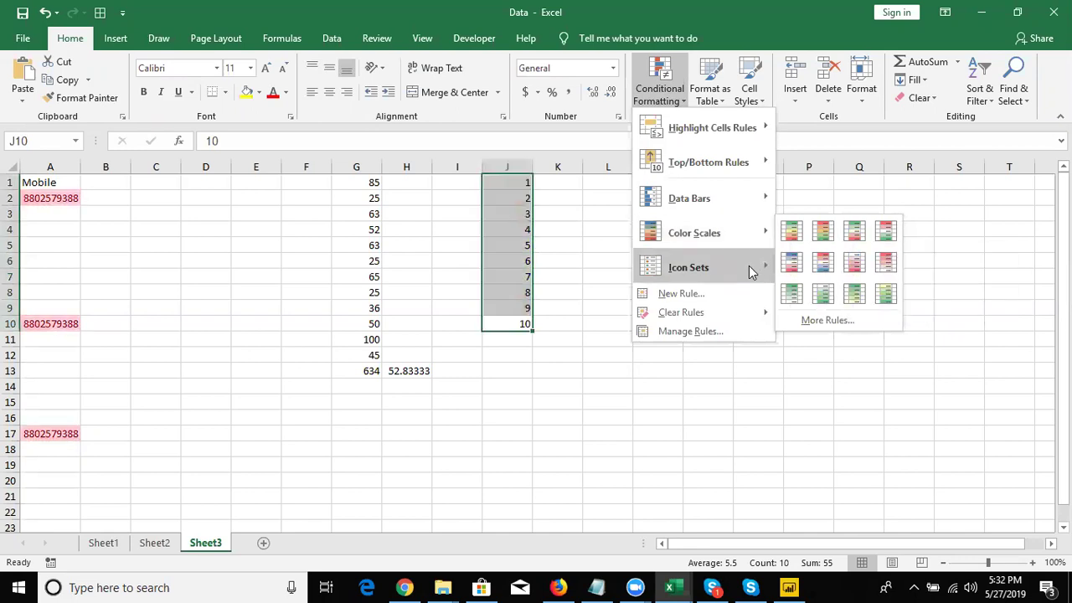
{"action": "mouse_move", "coordinate": [751, 271]}
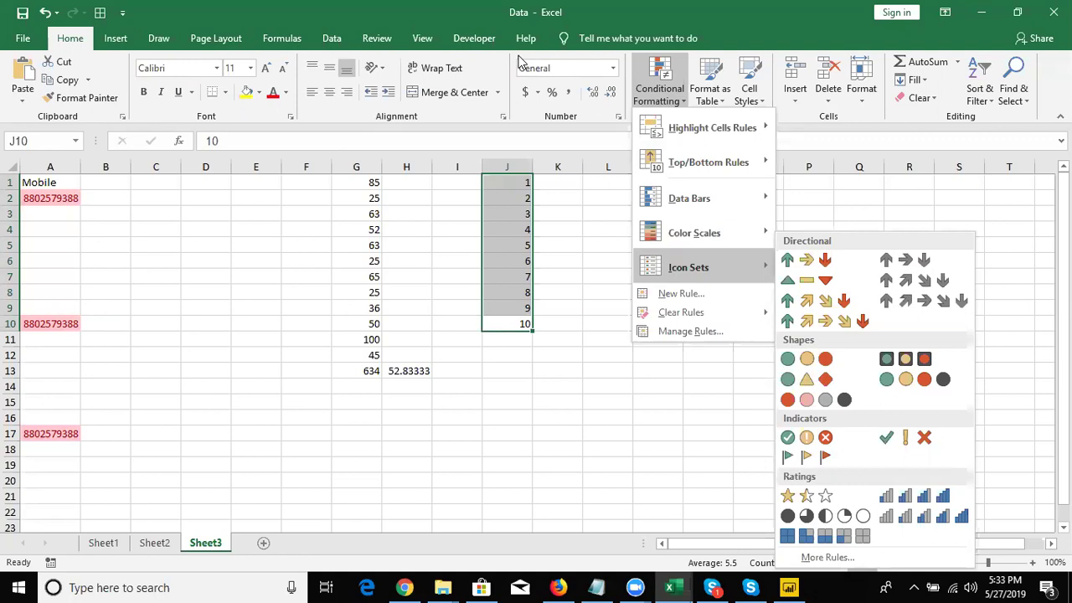
{"action": "left_click", "coordinate": [661, 98]}
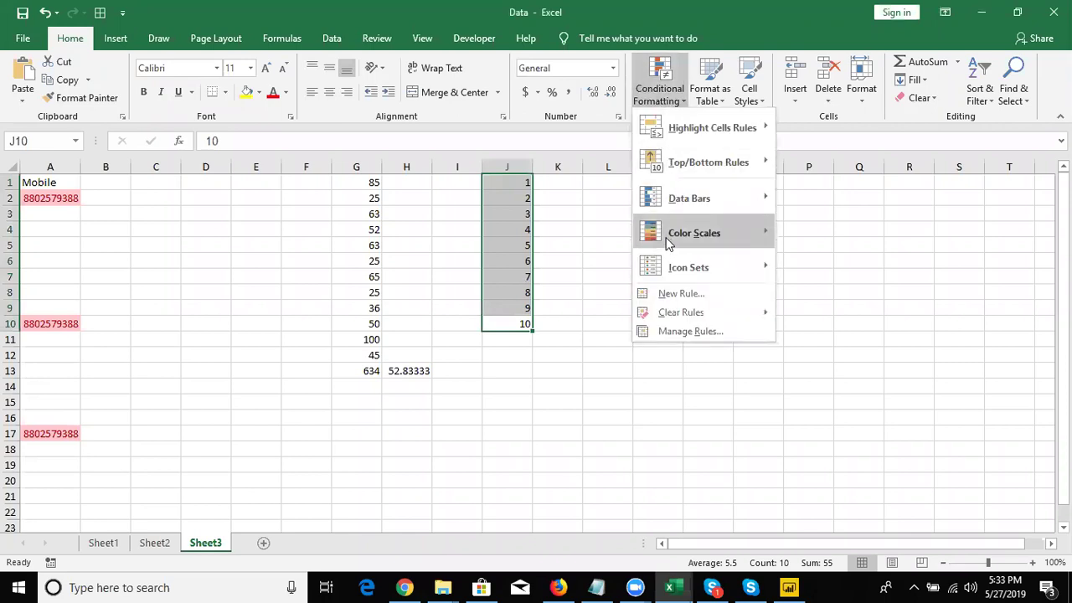
{"action": "mouse_move", "coordinate": [668, 243]}
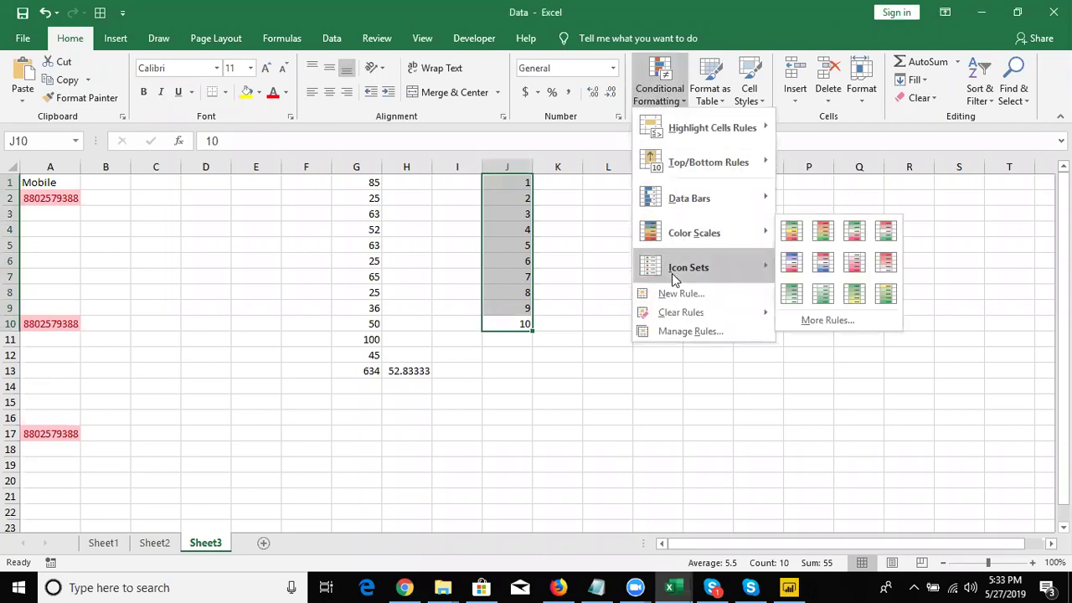
{"action": "mouse_move", "coordinate": [713, 268]}
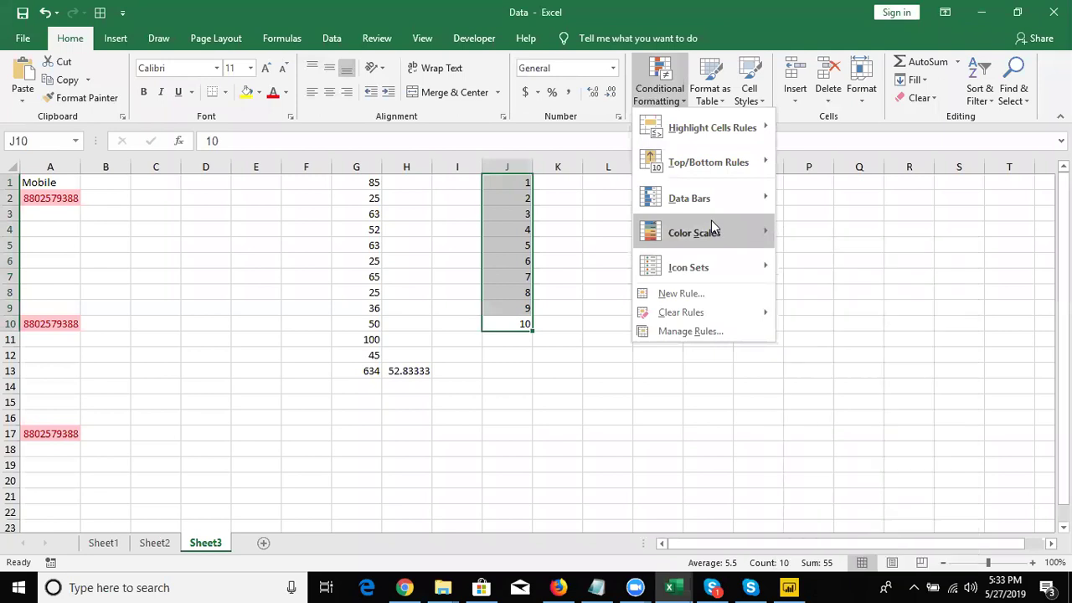
{"action": "left_click", "coordinate": [469, 358]}
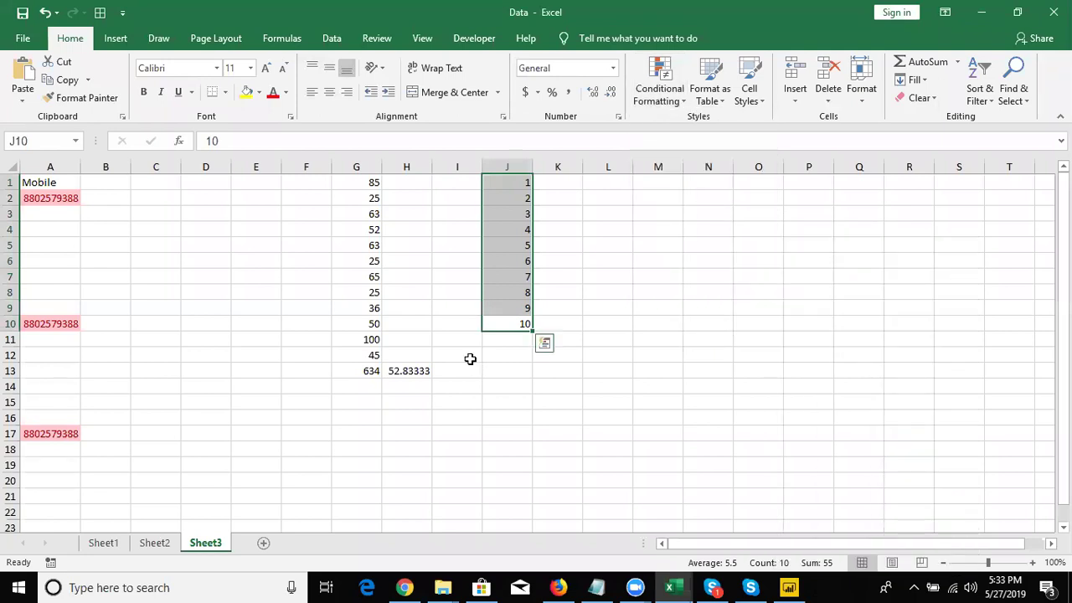
{"action": "left_click", "coordinate": [148, 543]}
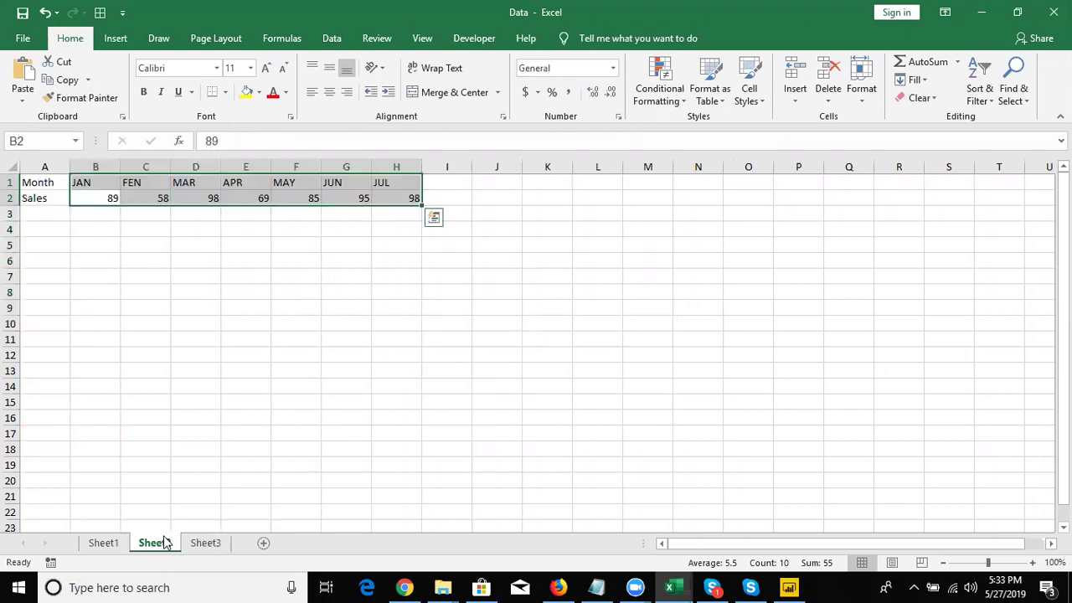
On Sheet1, select the Overtime column and open its Data Bar rule for editing
{"action": "left_click", "coordinate": [103, 543]}
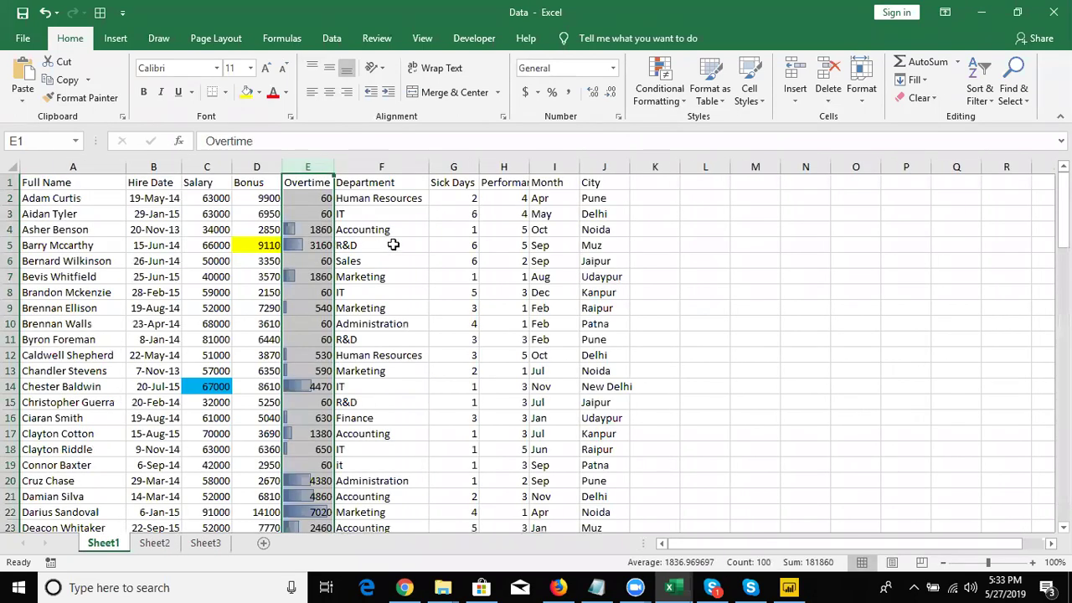
{"action": "left_click", "coordinate": [305, 233]}
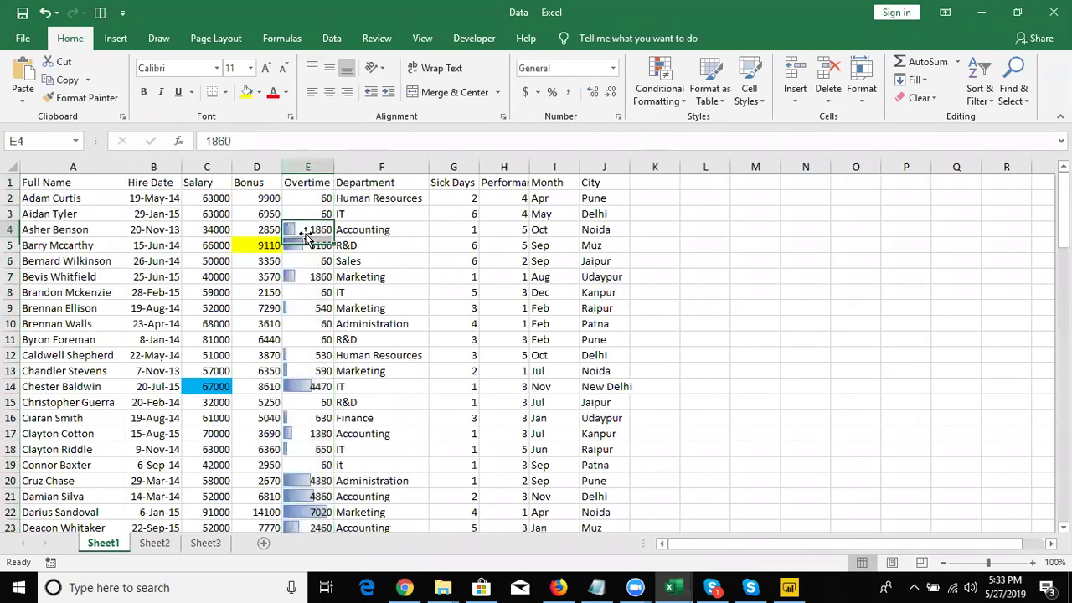
{"action": "left_click", "coordinate": [318, 161]}
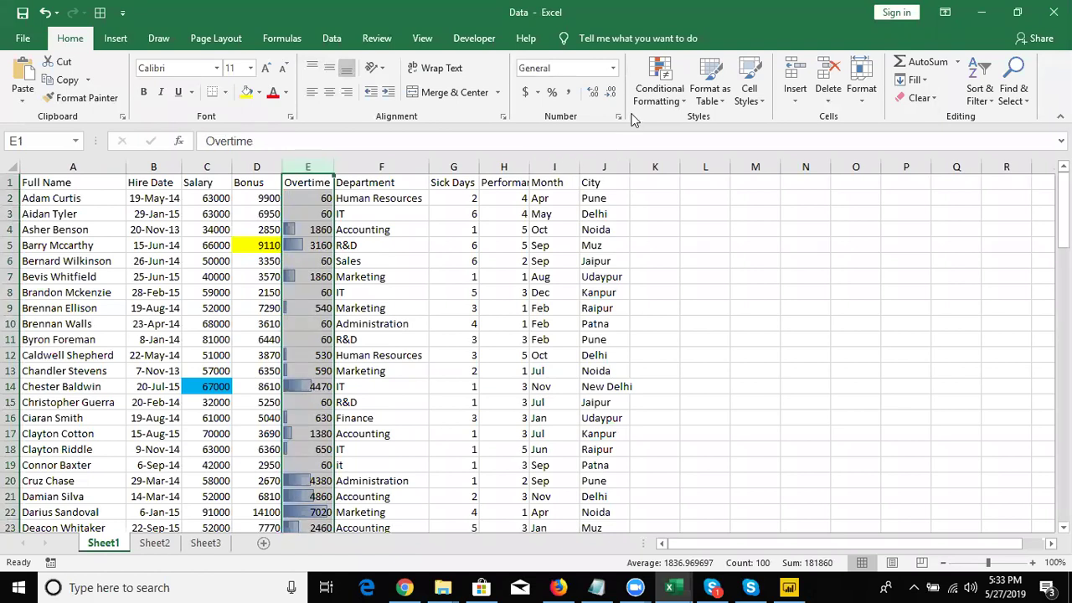
{"action": "left_click", "coordinate": [672, 92]}
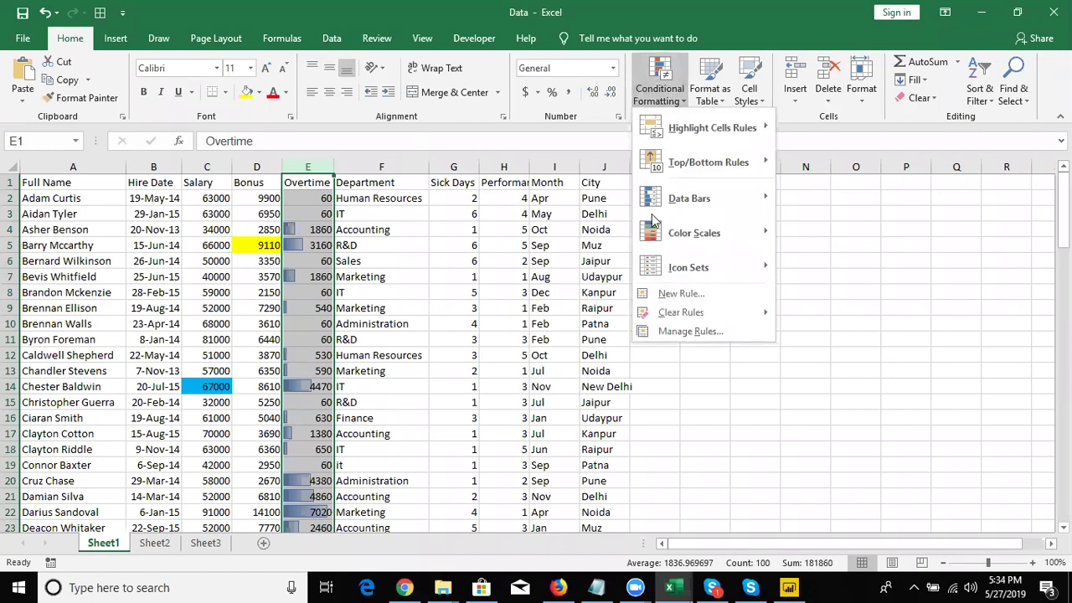
{"action": "mouse_move", "coordinate": [694, 232]}
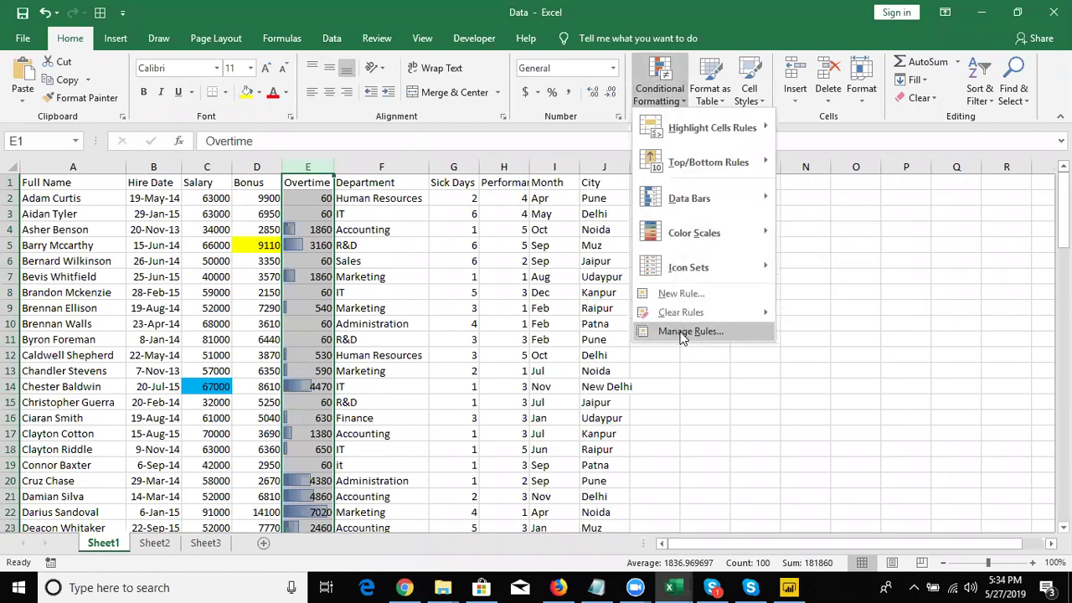
{"action": "left_click", "coordinate": [680, 331]}
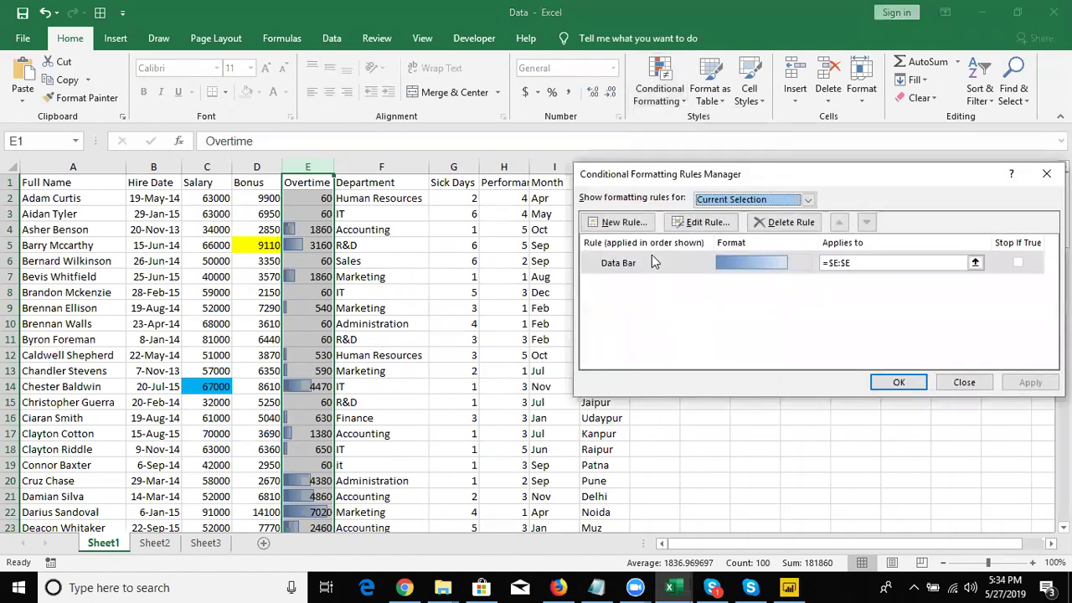
{"action": "double_click", "coordinate": [652, 261]}
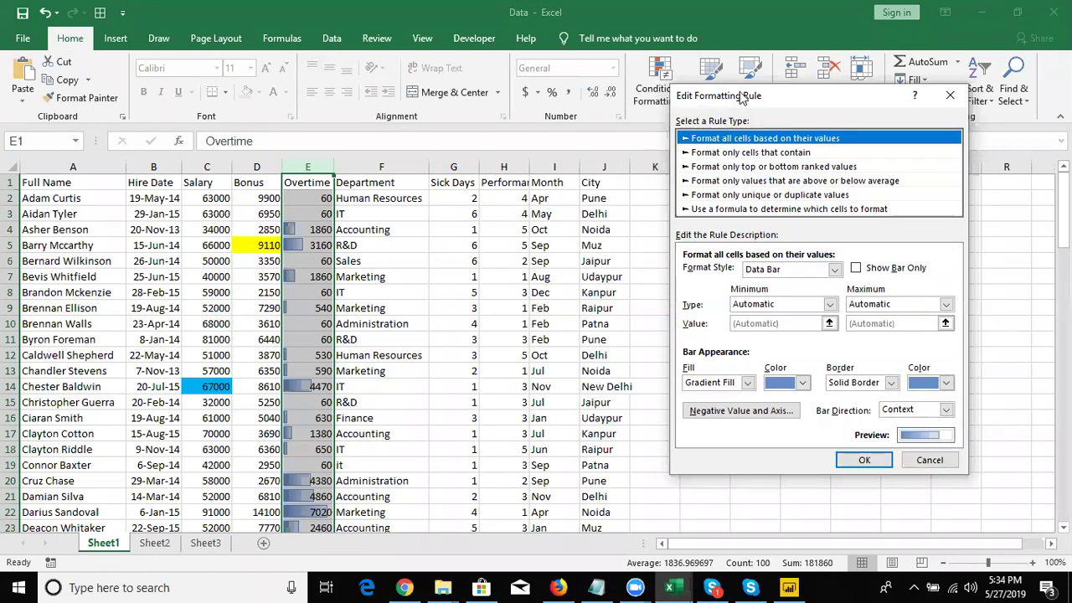
Set the data bar Minimum to type Number with value 3000
{"action": "left_click_drag", "start_coordinate": [740, 98], "coordinate": [598, 87]}
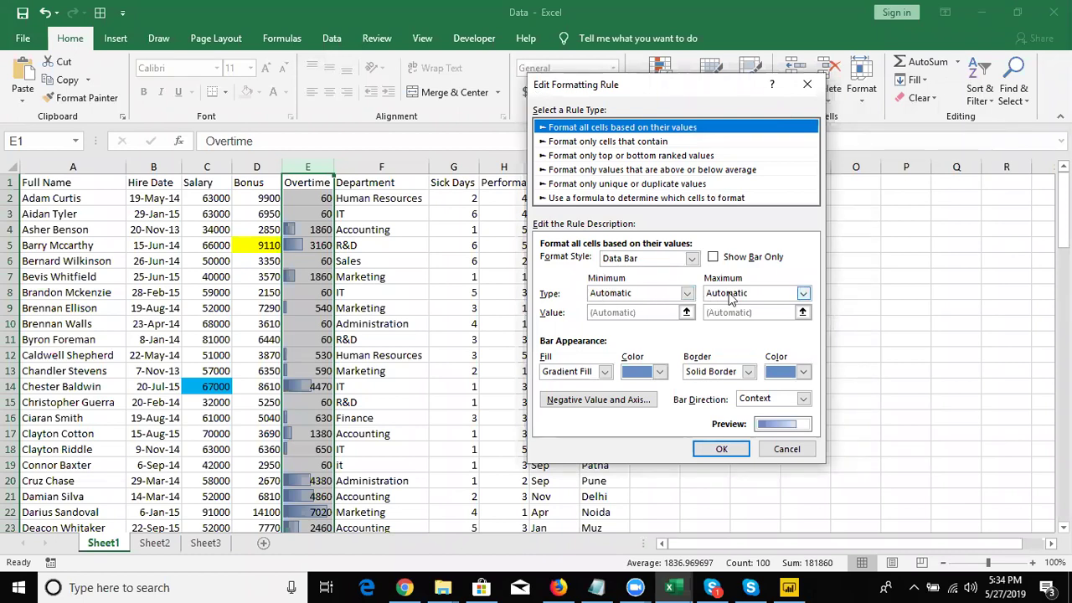
{"action": "left_click", "coordinate": [622, 299]}
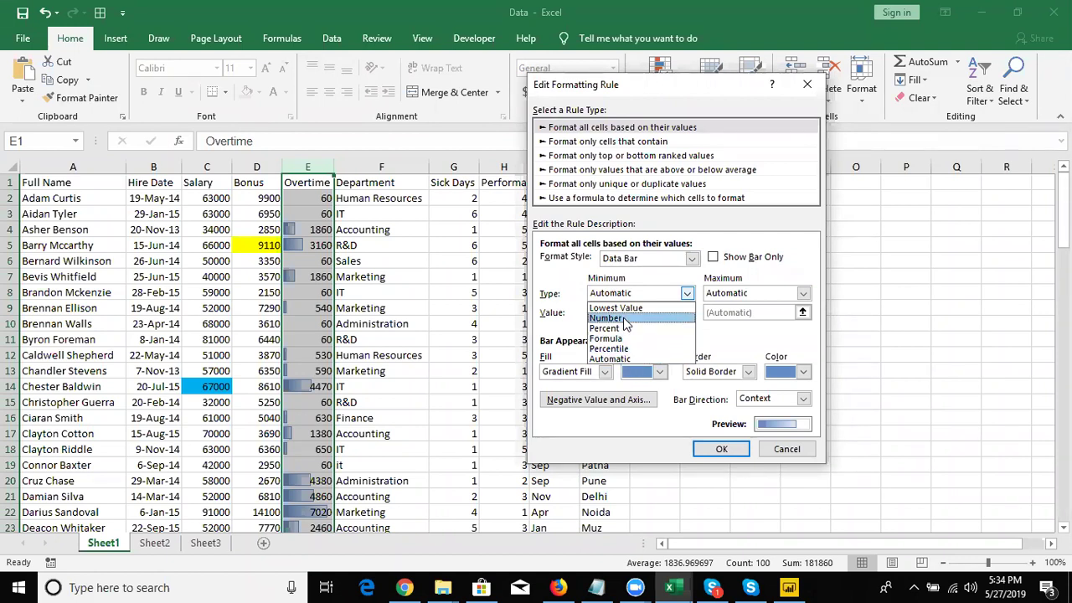
{"action": "left_click", "coordinate": [623, 317]}
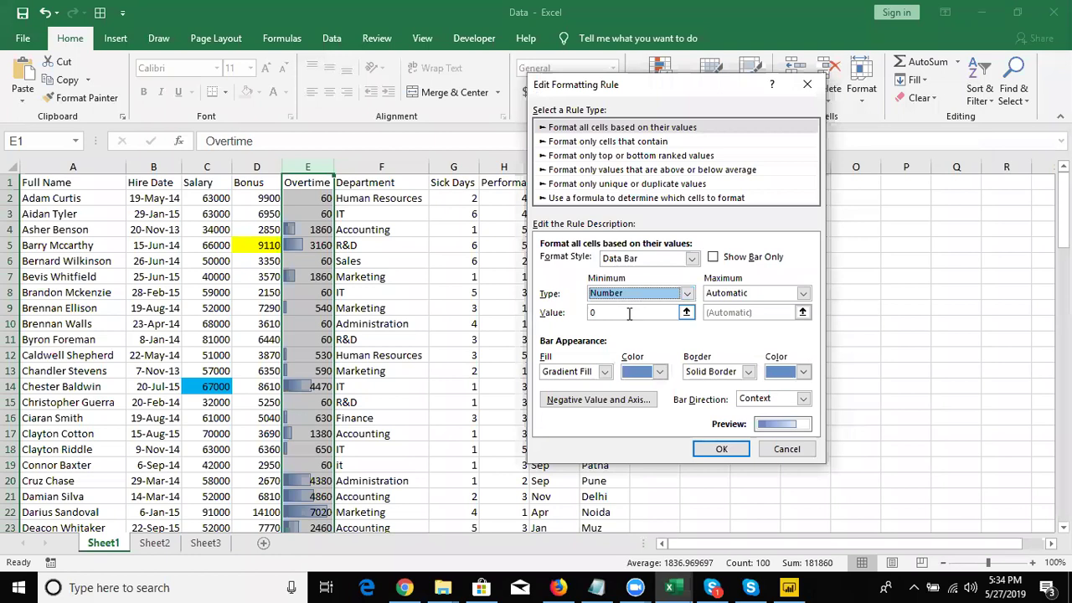
{"action": "left_click", "coordinate": [629, 312]}
{"action": "key", "text": "BackSpace"}
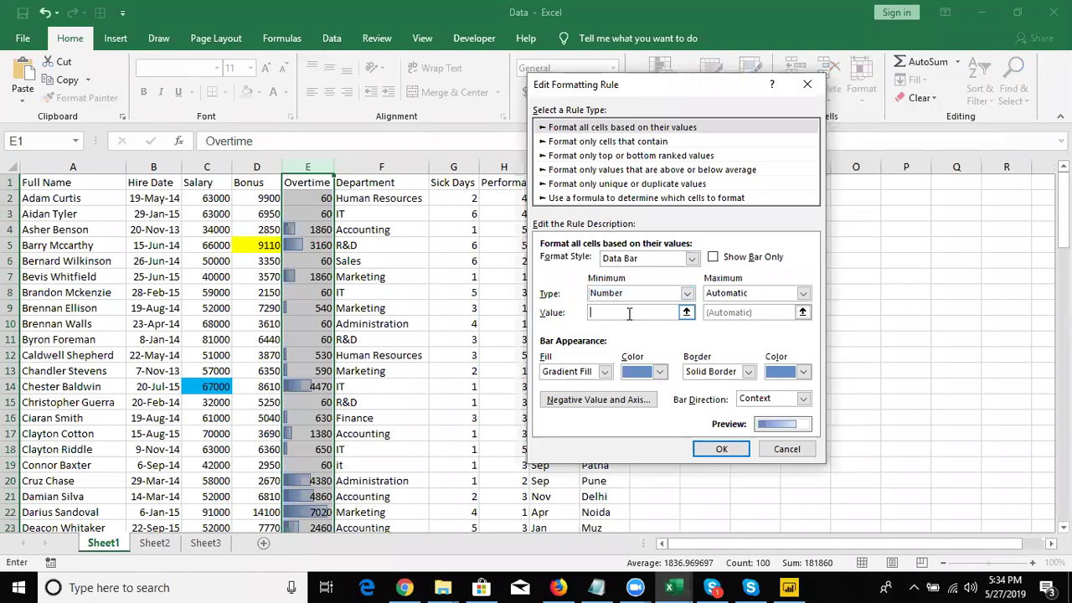
{"action": "type", "text": "5000"}
{"action": "key", "text": "BackSpace"}
{"action": "key", "text": "BackSpace"}
{"action": "key", "text": "BackSpace"}
{"action": "key", "text": "BackSpace"}
{"action": "type", "text": "000"}
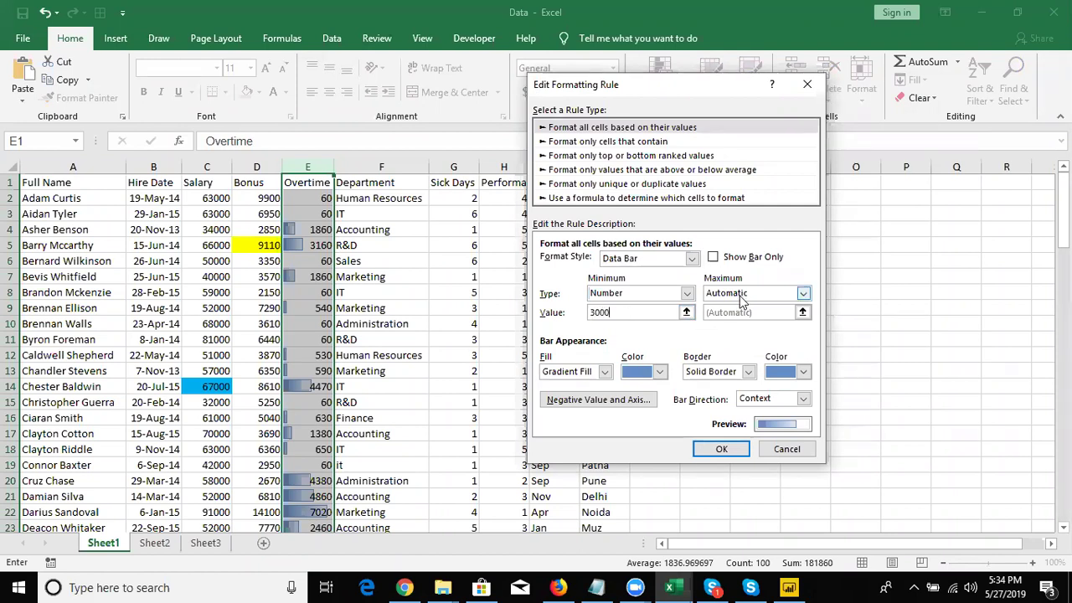
Set the Maximum to Number 6000, keep the gradient fill, and apply the rule to column E
{"action": "left_click", "coordinate": [742, 295]}
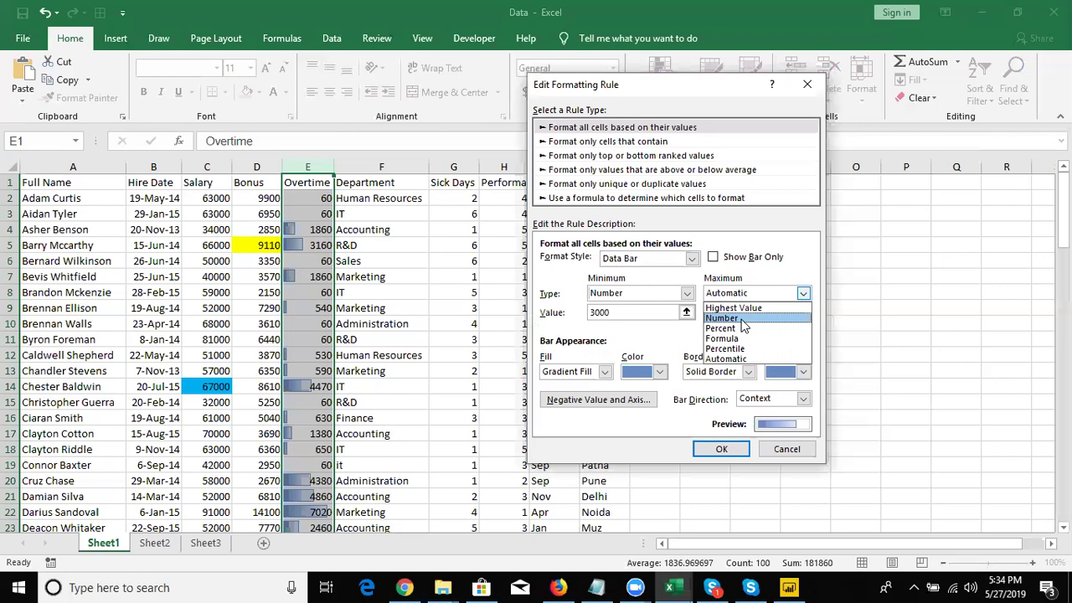
{"action": "left_click", "coordinate": [743, 325]}
{"action": "left_click", "coordinate": [740, 313]}
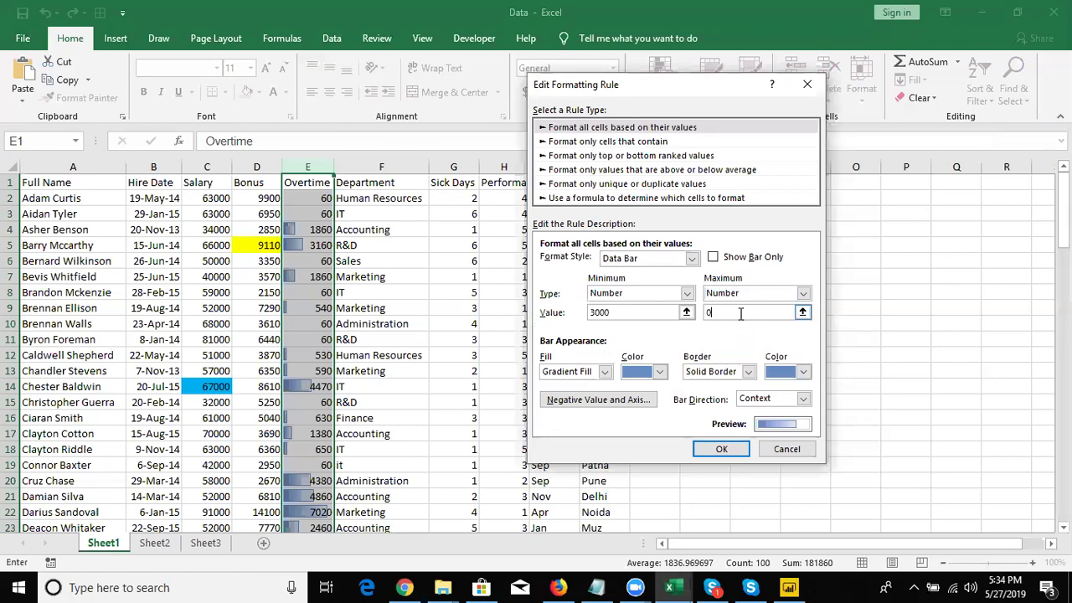
{"action": "key", "text": "BackSpace"}
{"action": "type", "text": "6000"}
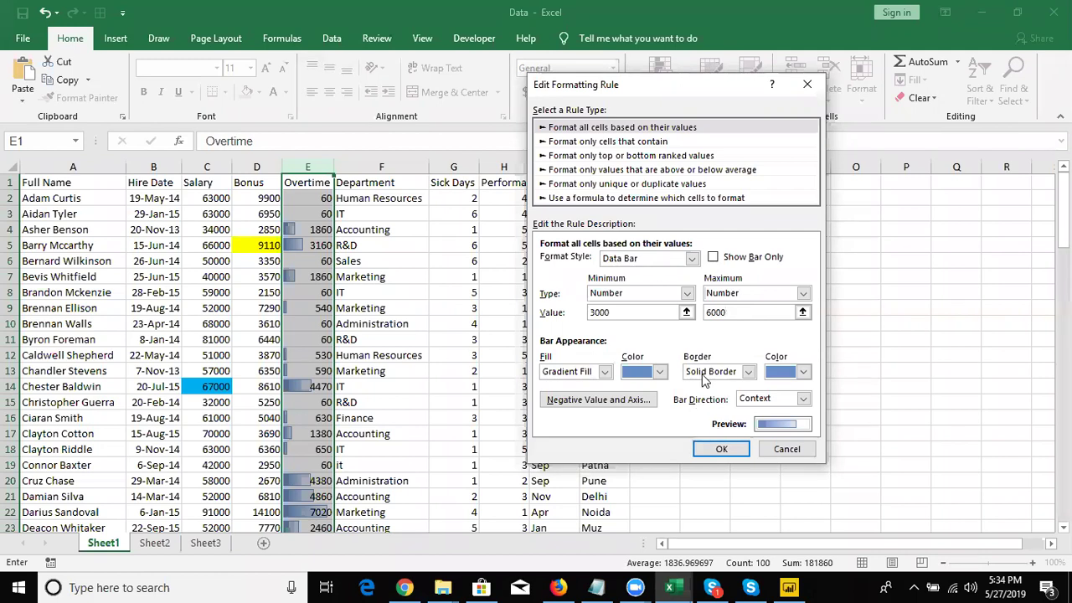
{"action": "left_click", "coordinate": [652, 374]}
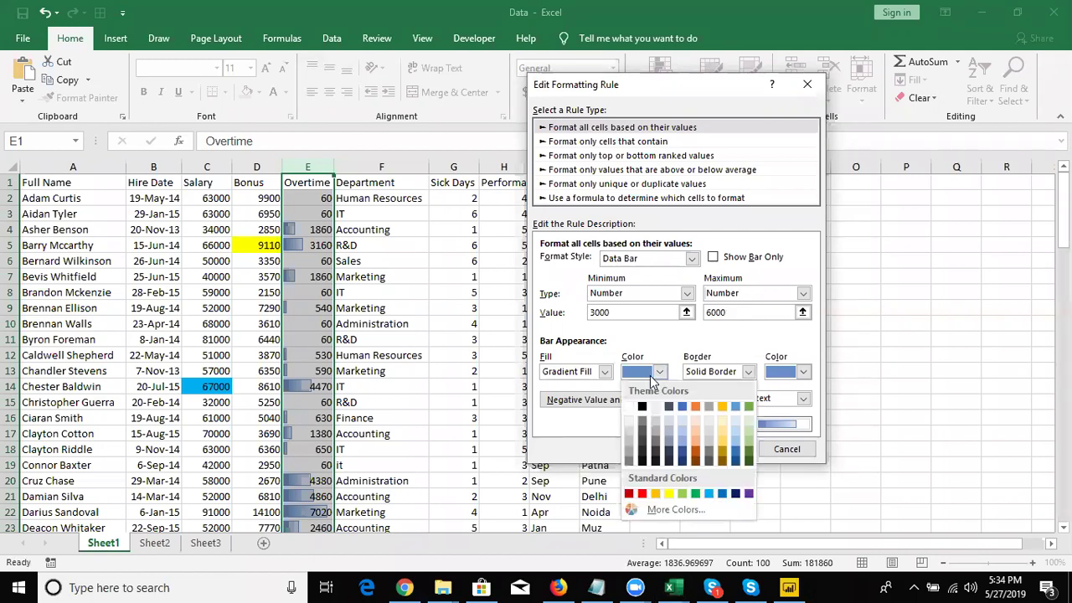
{"action": "left_click", "coordinate": [606, 376]}
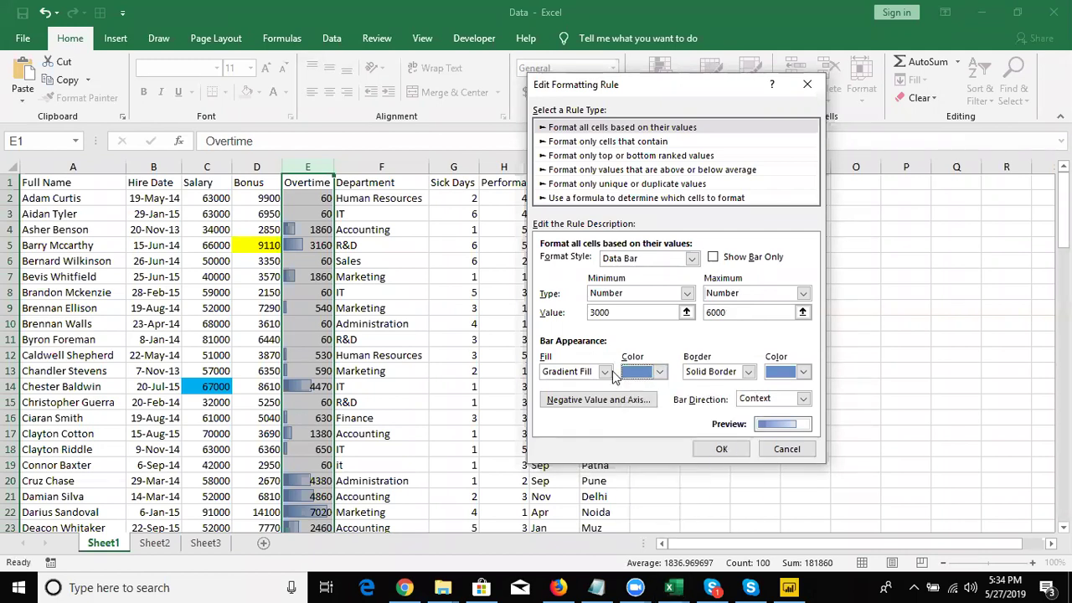
{"action": "left_click", "coordinate": [605, 374]}
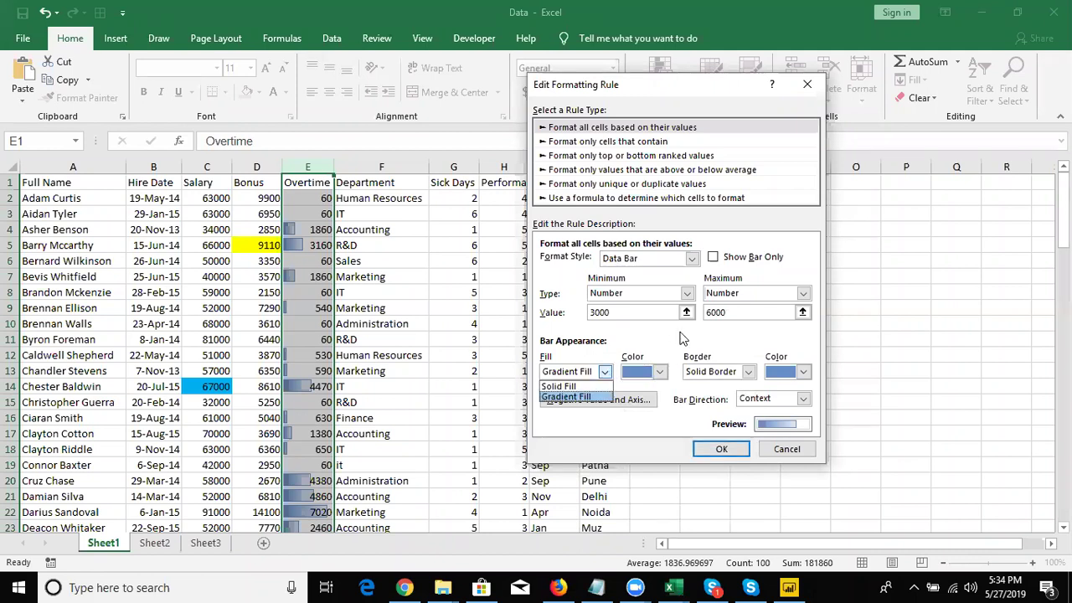
{"action": "left_click", "coordinate": [620, 433]}
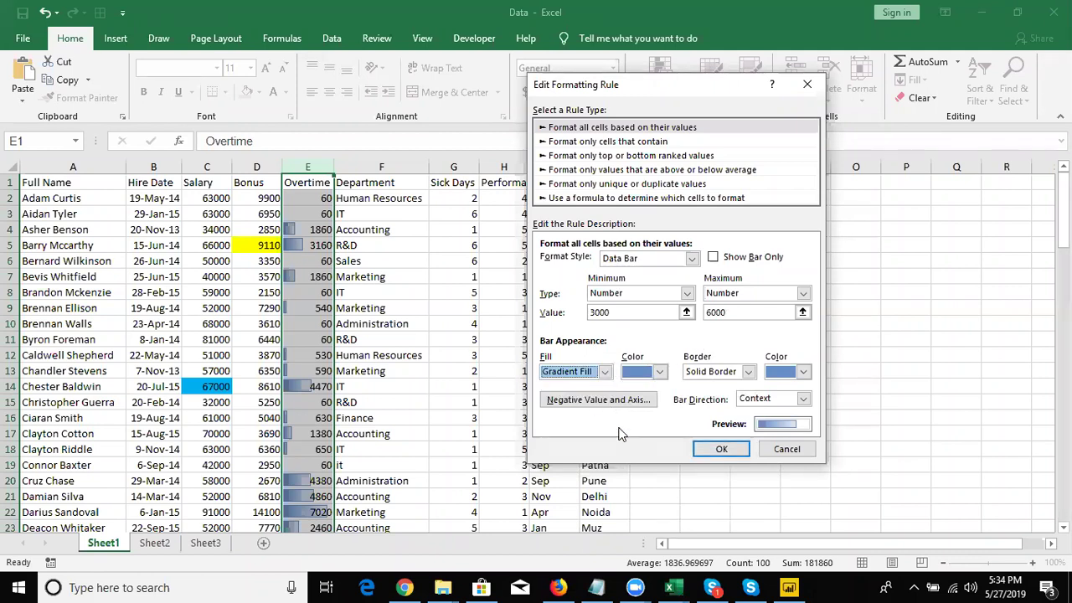
{"action": "left_click", "coordinate": [702, 452]}
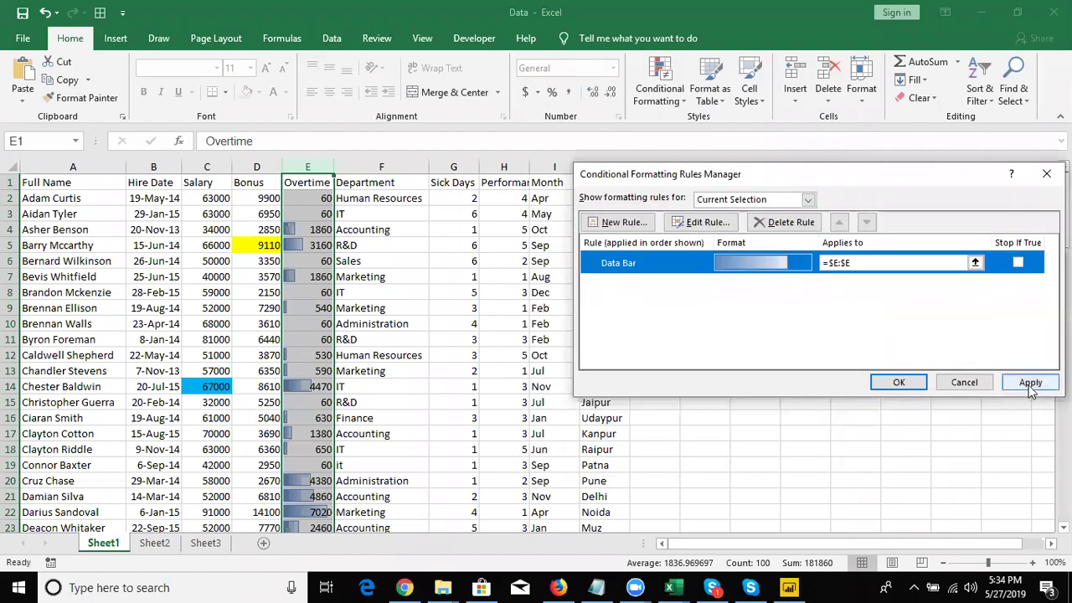
{"action": "left_click", "coordinate": [1029, 384]}
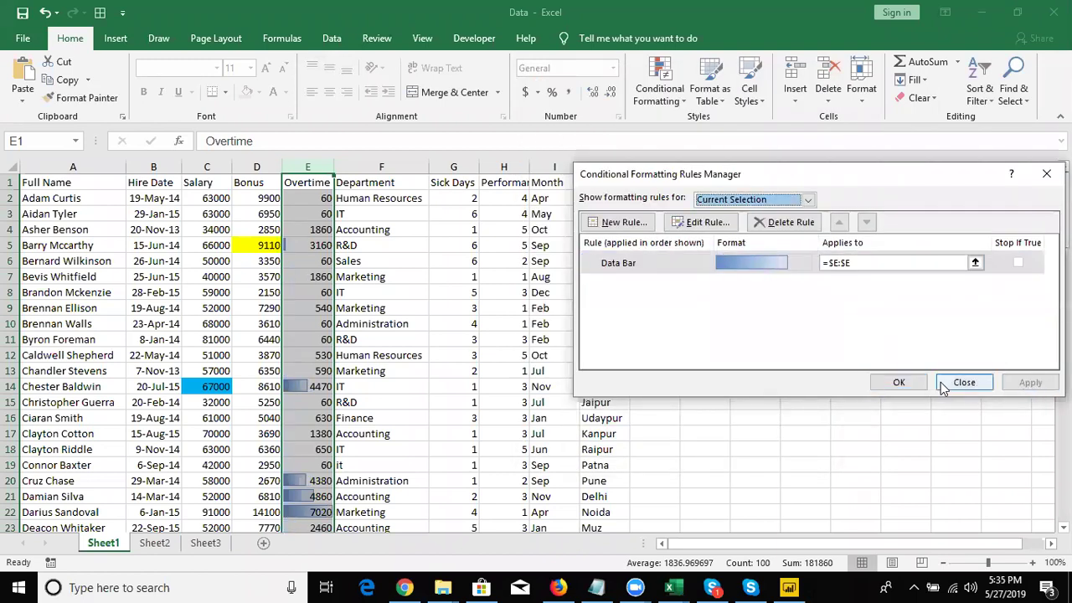
{"action": "left_click", "coordinate": [899, 382]}
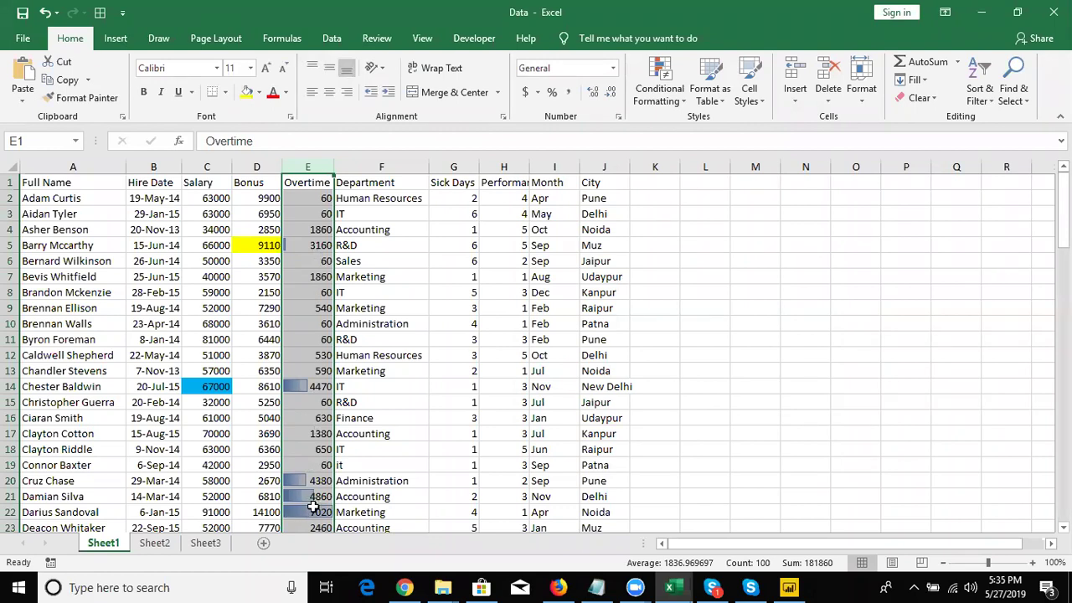
{"action": "left_click", "coordinate": [313, 507]}
{"action": "key", "text": "Down"}
{"action": "key", "text": "Down"}
{"action": "key", "text": "Down"}
{"action": "key", "text": "Down"}
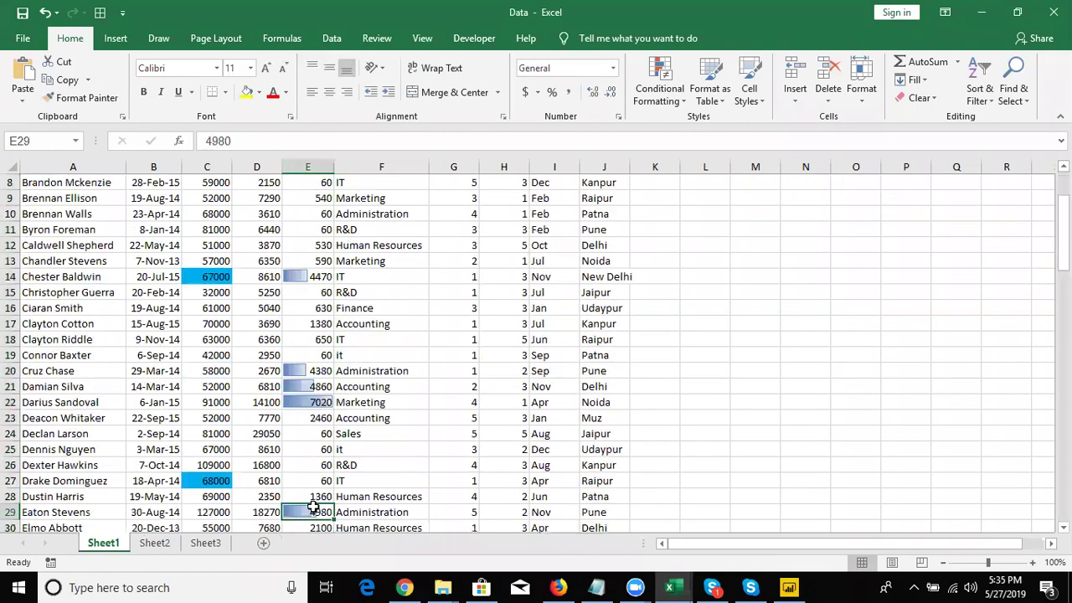
{"action": "key", "text": "Down"}
{"action": "key", "text": "Down"}
{"action": "key", "text": "Down"}
{"action": "key", "text": "Down"}
{"action": "key", "text": "Down"}
{"action": "key", "text": "Down"}
{"action": "key", "text": "Down"}
{"action": "key", "text": "Down"}
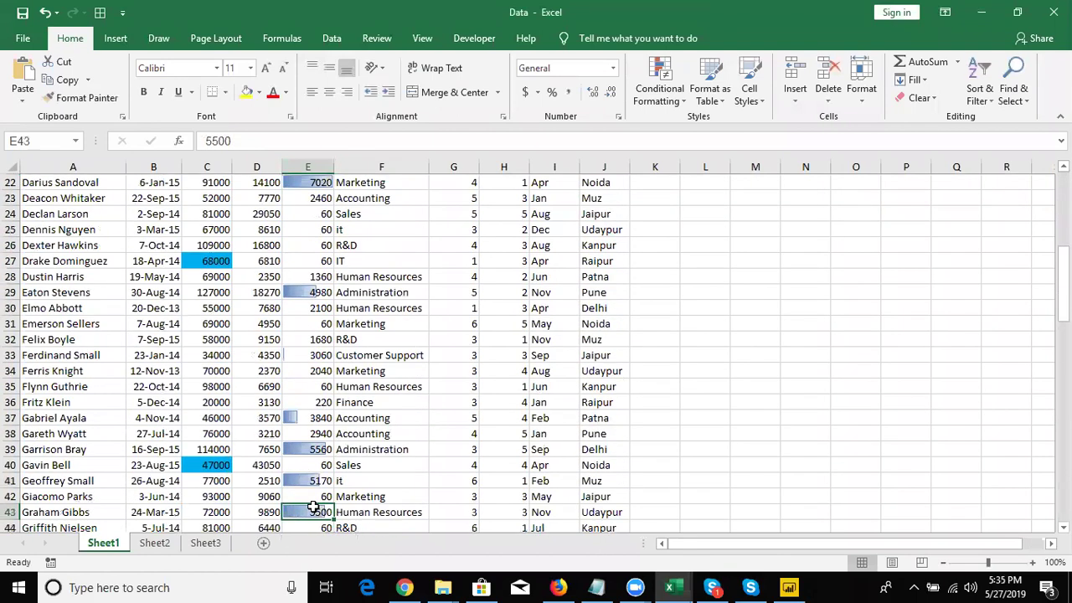
{"action": "key", "text": "Down"}
{"action": "key", "text": "Down"}
{"action": "key", "text": "Down"}
{"action": "key", "text": "Down"}
{"action": "key", "text": "Up"}
{"action": "key", "text": "Up"}
{"action": "key", "text": "Up"}
{"action": "key", "text": "Up"}
{"action": "key", "text": "Down"}
{"action": "key", "text": "Down"}
{"action": "key", "text": "Down"}
{"action": "key", "text": "Down"}
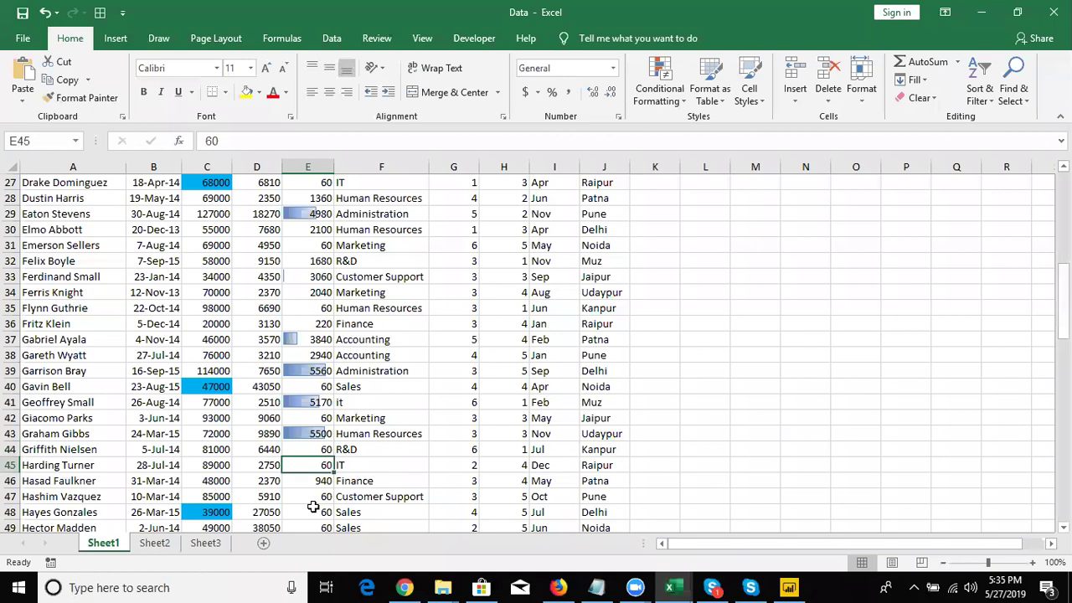
{"action": "key", "text": "Down"}
{"action": "key", "text": "Down"}
{"action": "key", "text": "Down"}
{"action": "key", "text": "Up"}
{"action": "key", "text": "Up"}
{"action": "key", "text": "Up"}
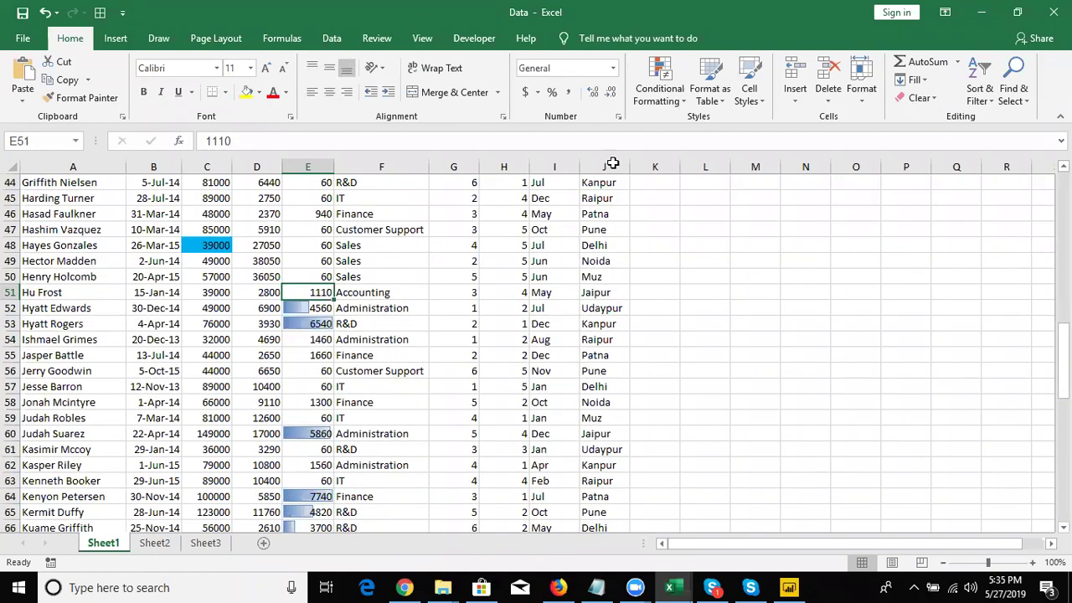
{"action": "left_click", "coordinate": [655, 113]}
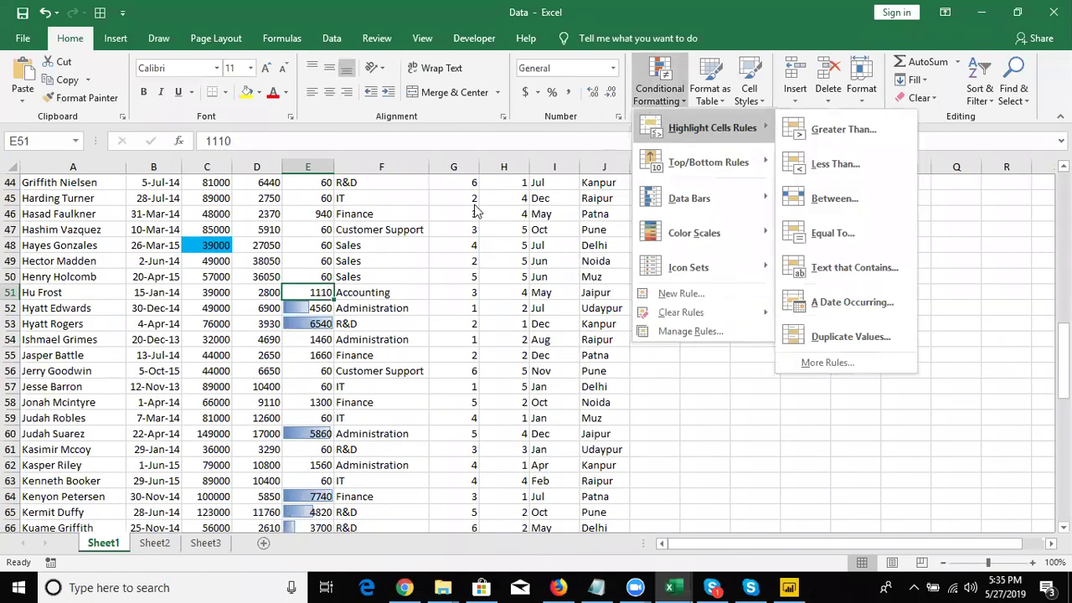
{"action": "left_click", "coordinate": [437, 222]}
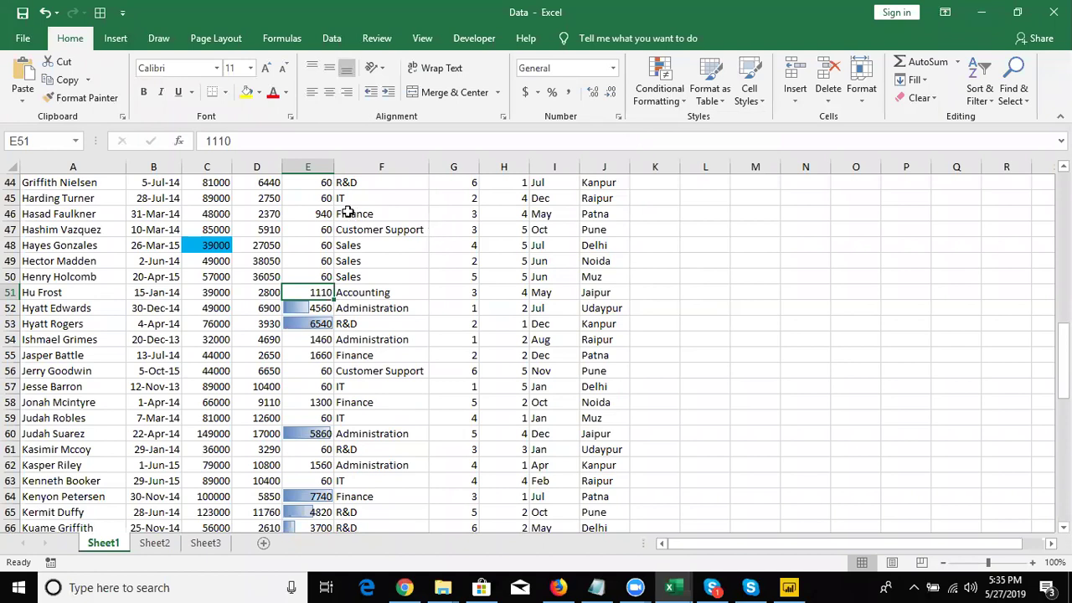
{"action": "left_click", "coordinate": [678, 103]}
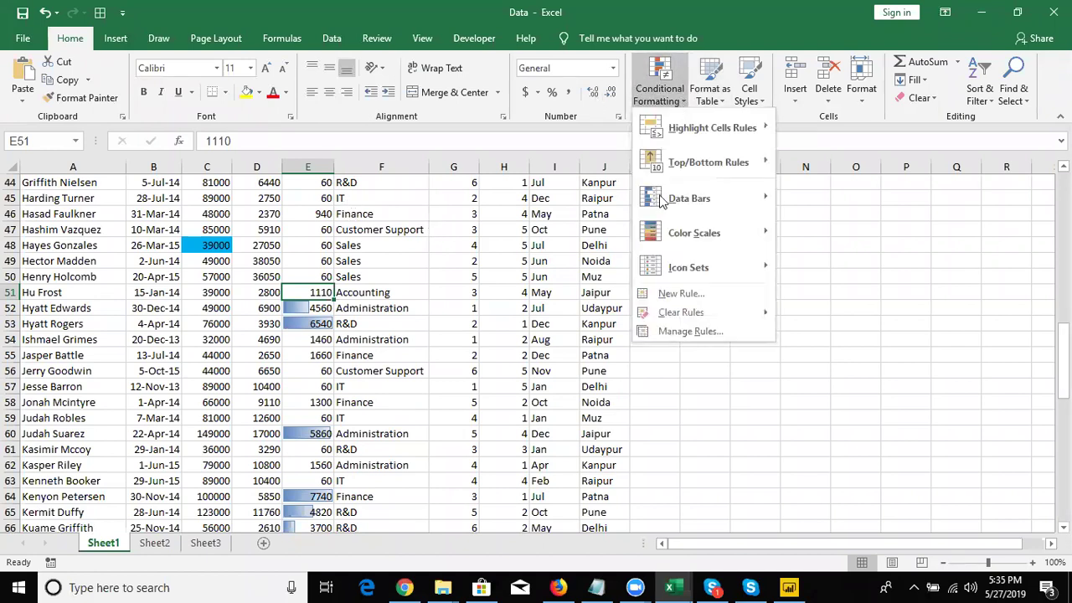
{"action": "left_click", "coordinate": [666, 331]}
{"action": "left_click", "coordinate": [663, 264]}
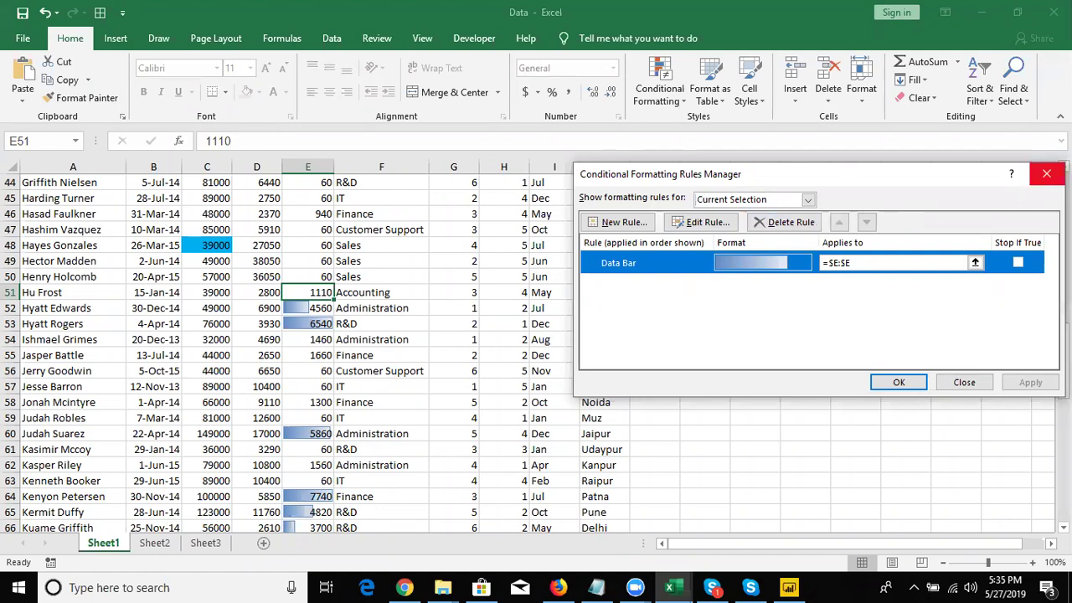
{"action": "key", "text": "Escape"}
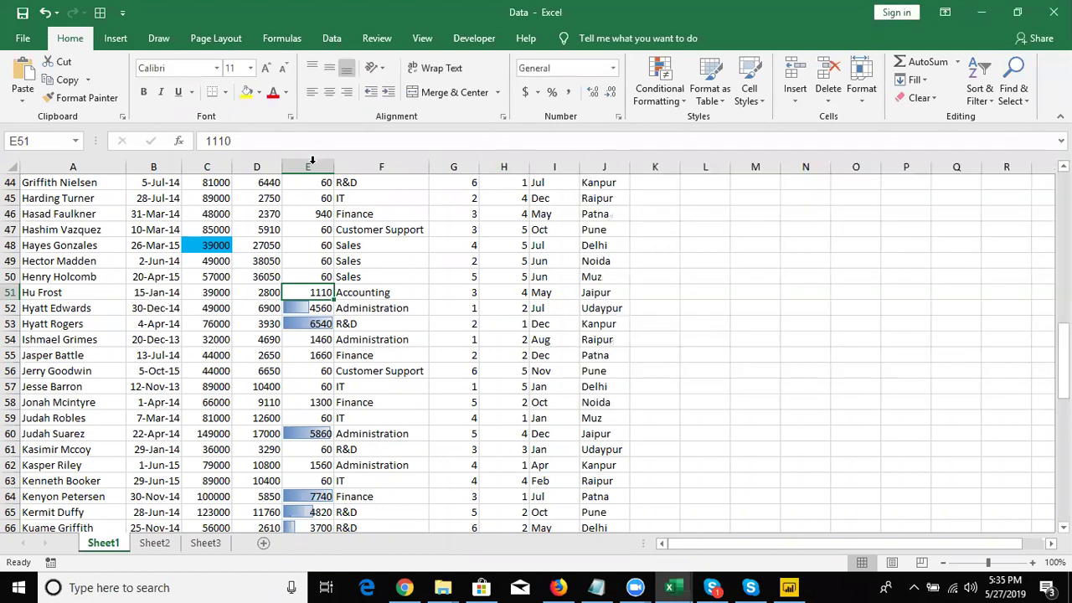
Highlight Overtime values in column E that are less than 500 in light red
{"action": "left_click", "coordinate": [311, 161]}
{"action": "left_click", "coordinate": [661, 92]}
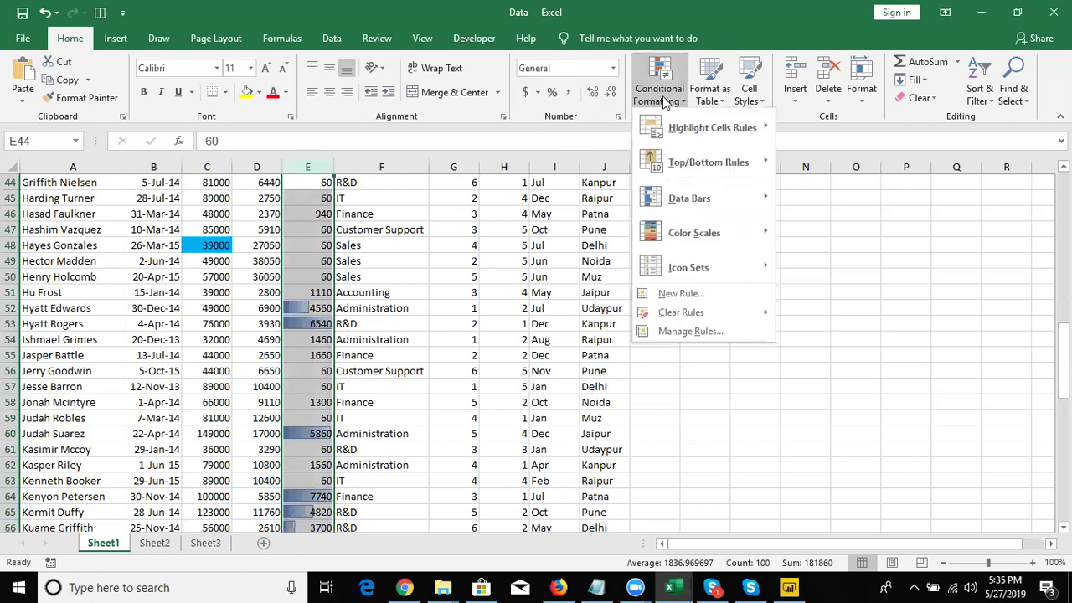
{"action": "mouse_move", "coordinate": [688, 199]}
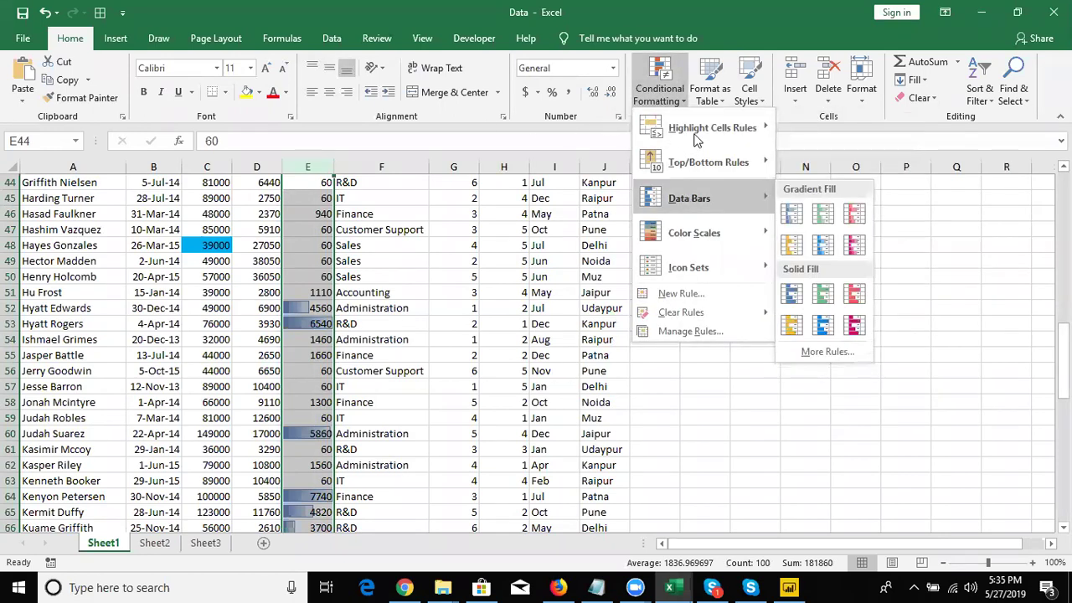
{"action": "mouse_move", "coordinate": [695, 128]}
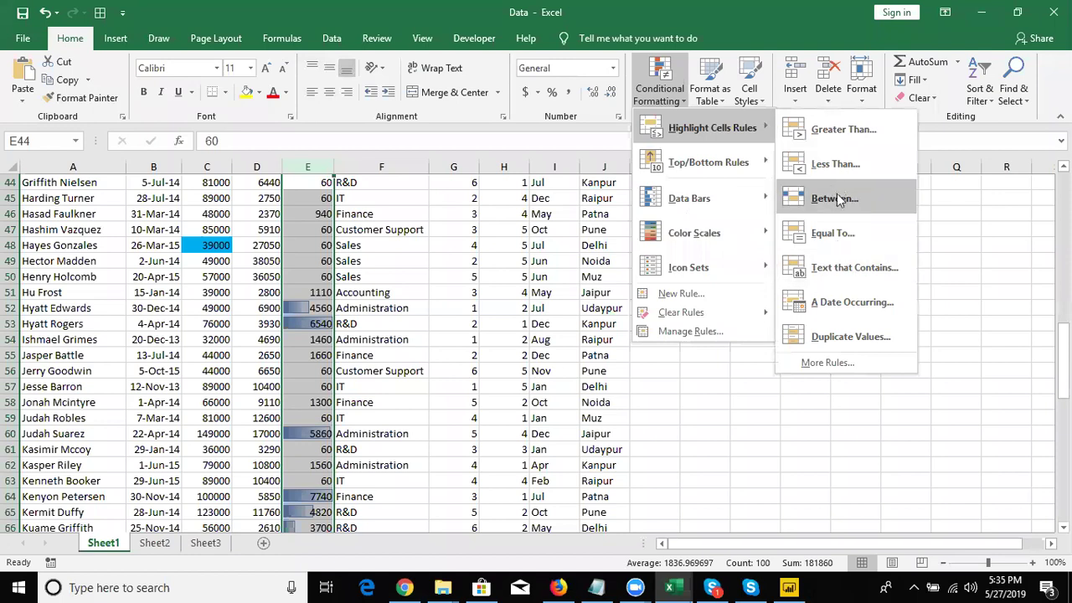
{"action": "left_click", "coordinate": [835, 164]}
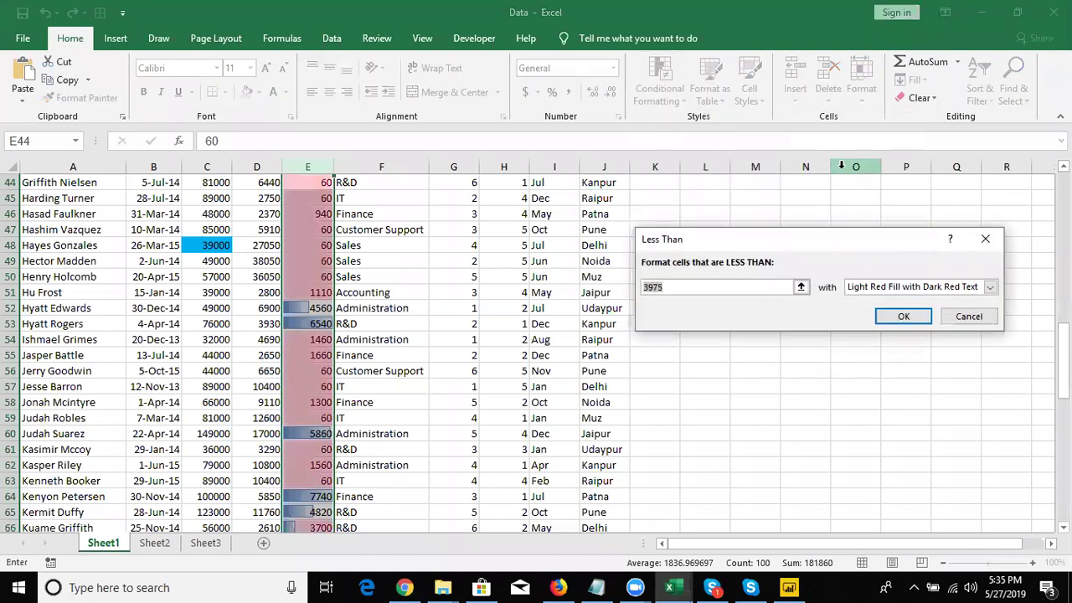
{"action": "type", "text": "500"}
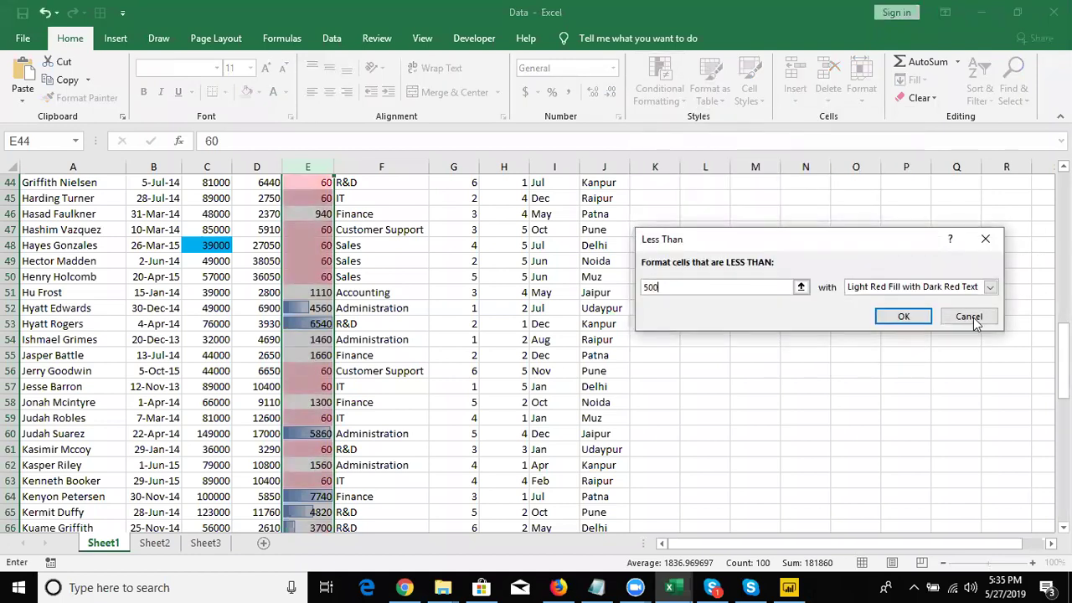
{"action": "left_click", "coordinate": [921, 318]}
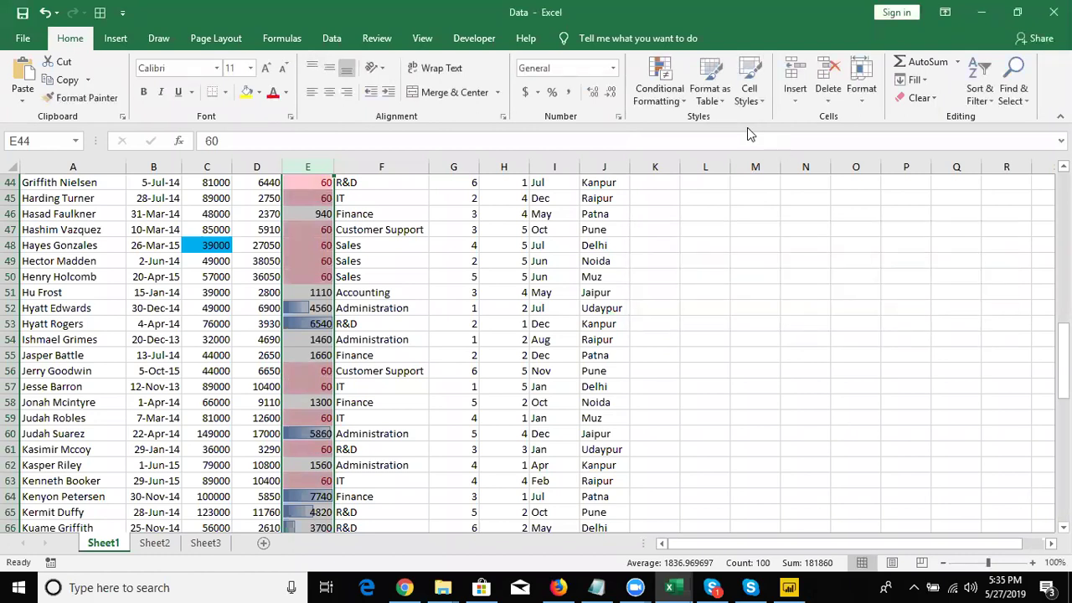
{"action": "left_click", "coordinate": [659, 94]}
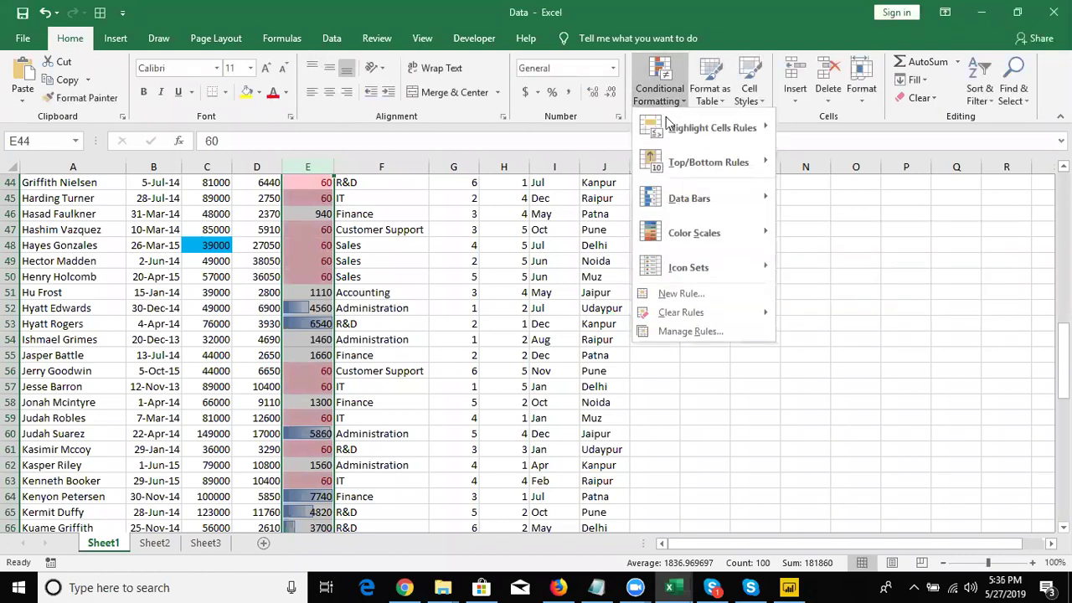
Review the Rules Manager unchanged, then Clear Rules from Entire Sheet on Sheet1
{"action": "left_click", "coordinate": [677, 335]}
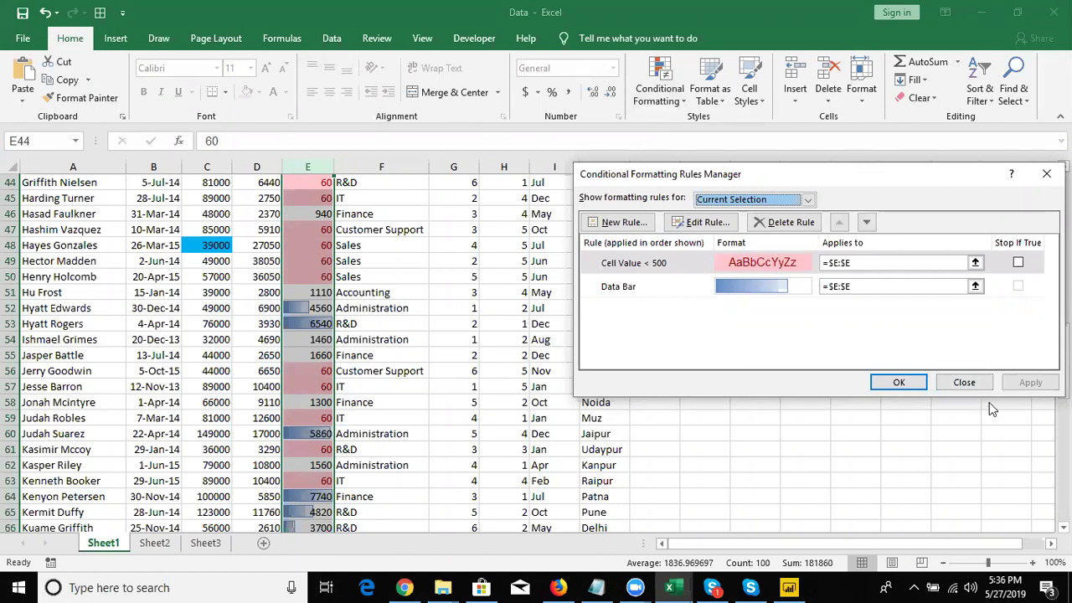
{"action": "left_click", "coordinate": [953, 383]}
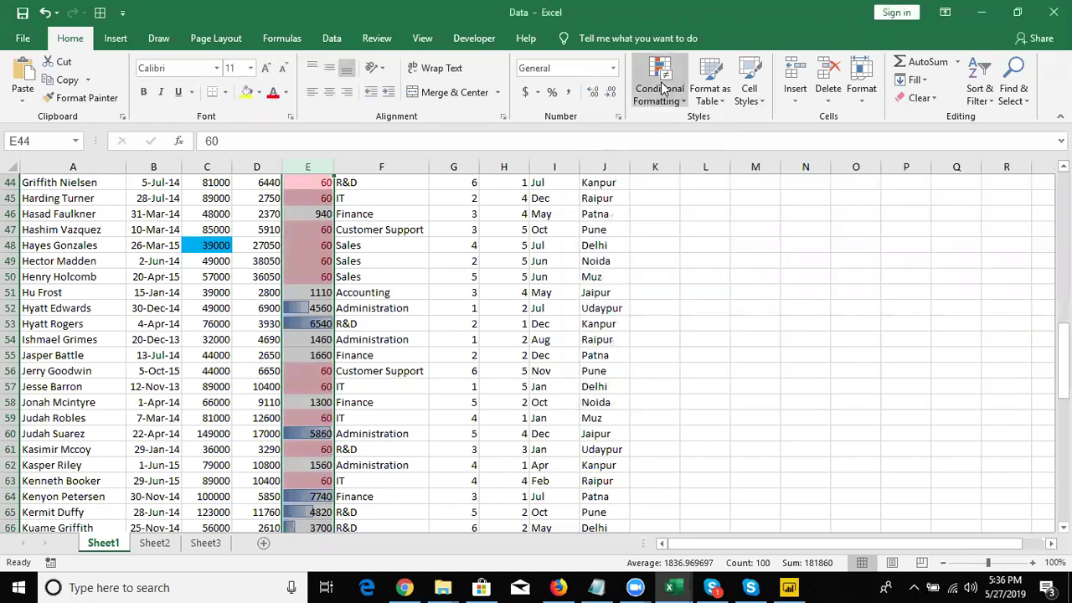
{"action": "left_click", "coordinate": [661, 87]}
{"action": "mouse_move", "coordinate": [768, 312]}
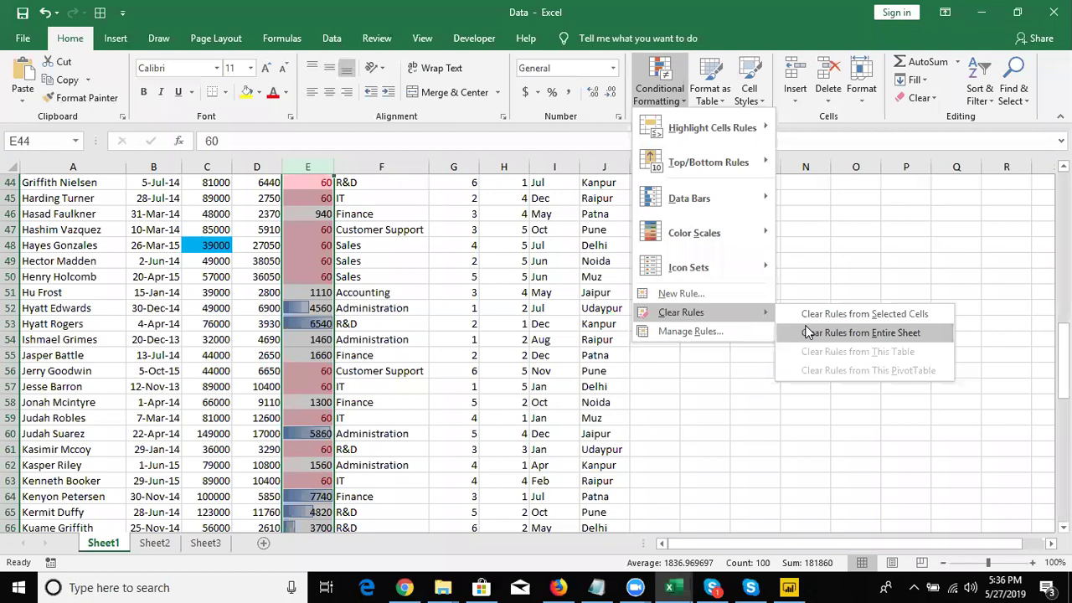
{"action": "left_click", "coordinate": [806, 333]}
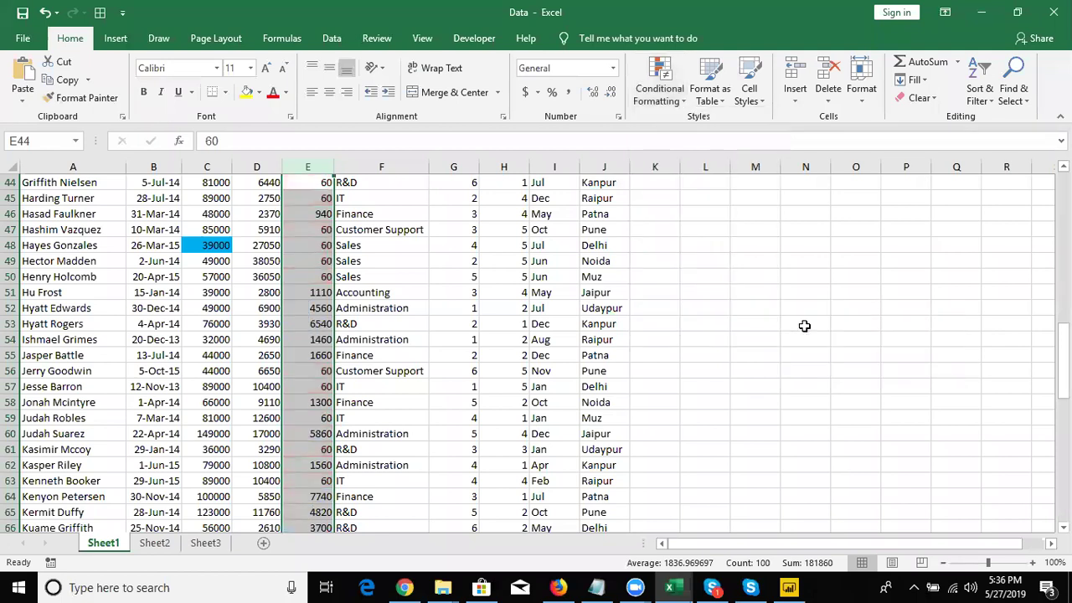
Copy the Full Name column A into a new sheet, Sheet4
{"action": "key", "text": "Up"}
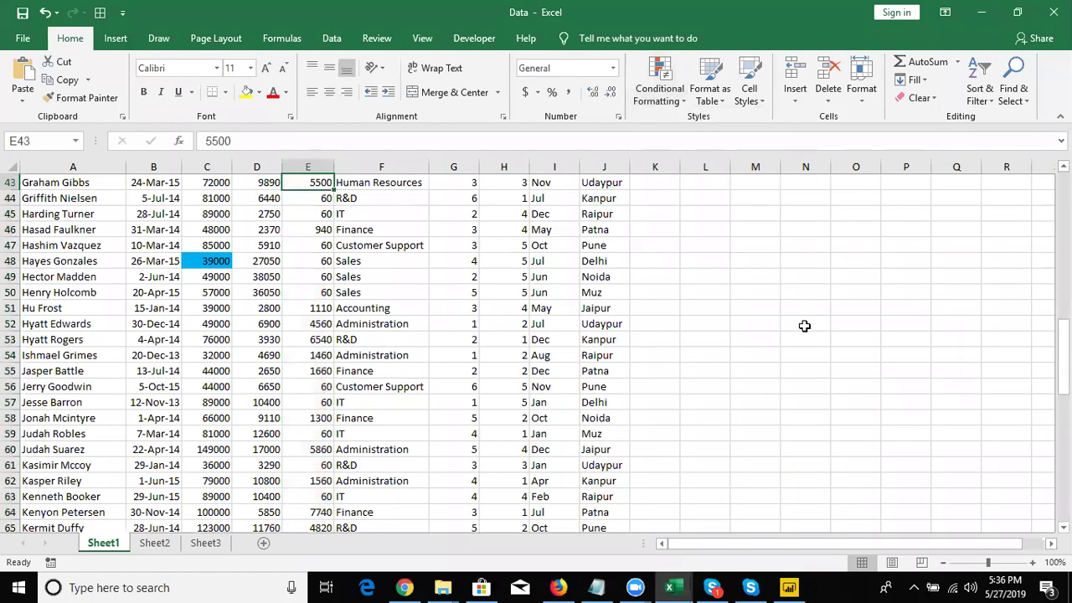
{"action": "key", "text": "Up"}
{"action": "key", "text": "Up"}
{"action": "key", "text": "Up"}
{"action": "key", "text": "Up"}
{"action": "key", "text": "Up"}
{"action": "key", "text": "Up"}
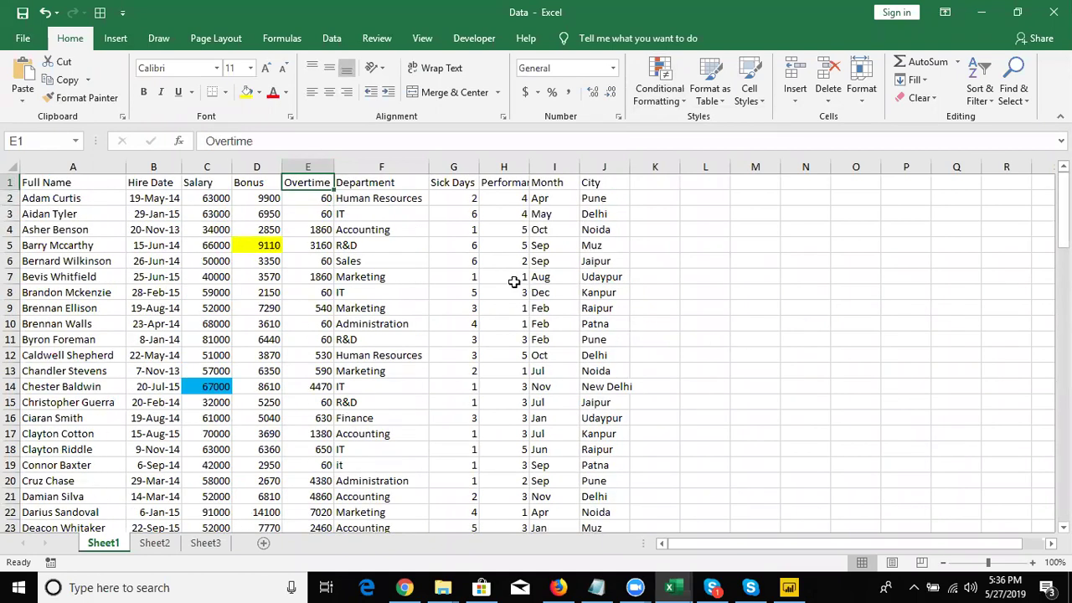
{"action": "left_click", "coordinate": [75, 163]}
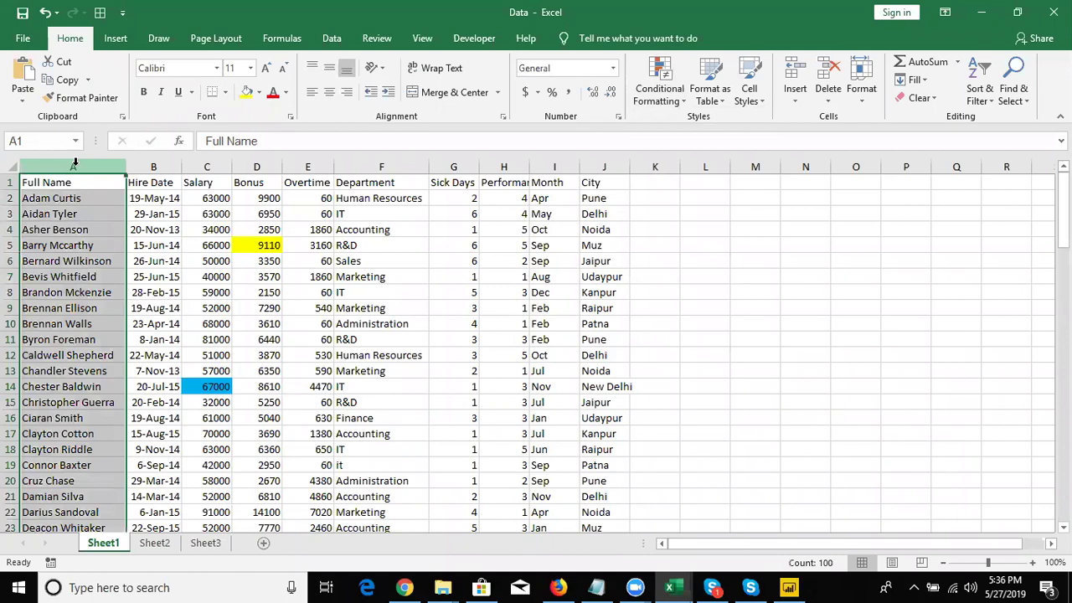
{"action": "key", "text": "ctrl+c"}
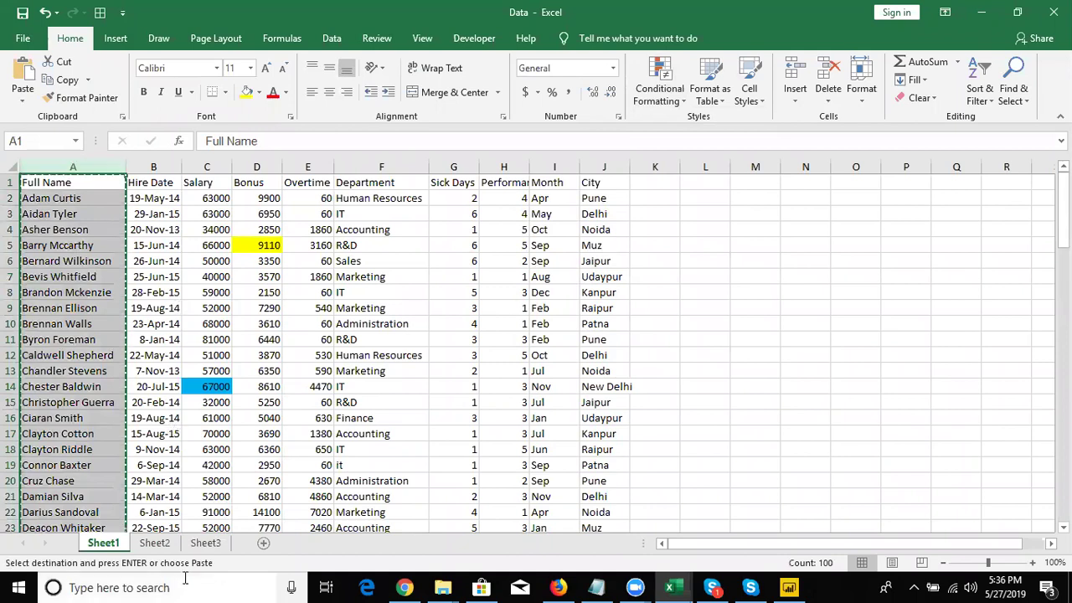
{"action": "left_click", "coordinate": [260, 544]}
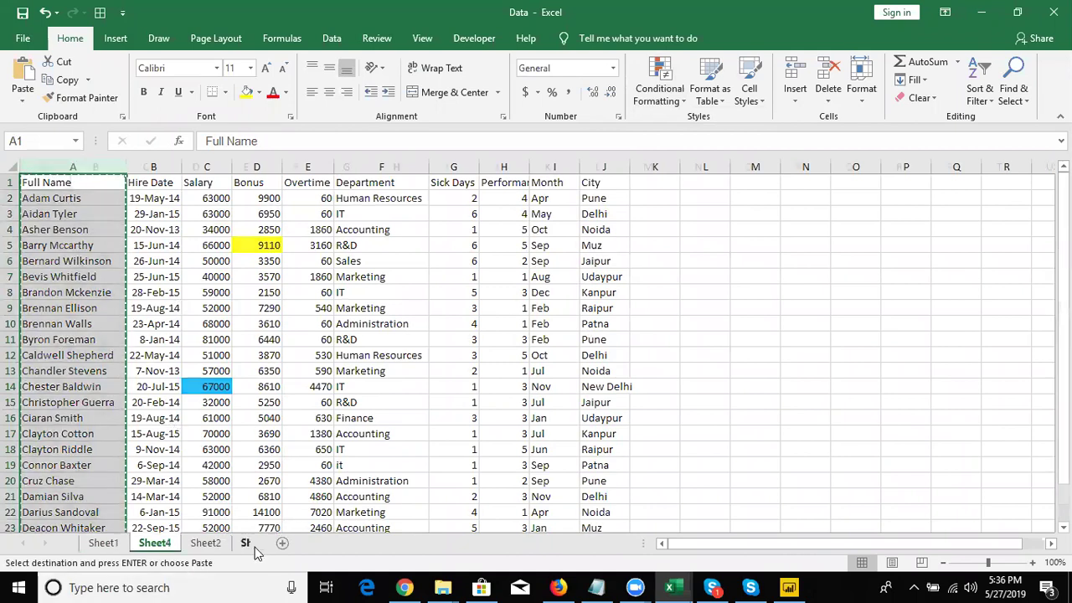
{"action": "key", "text": "ctrl+v"}
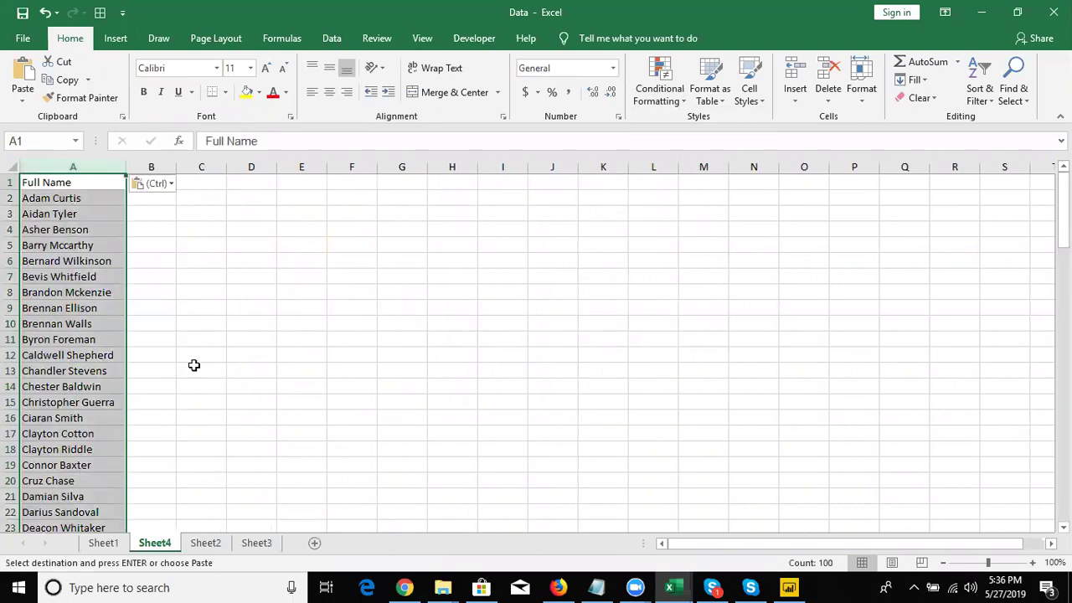
{"action": "left_click", "coordinate": [194, 365]}
{"action": "key", "text": "Escape"}
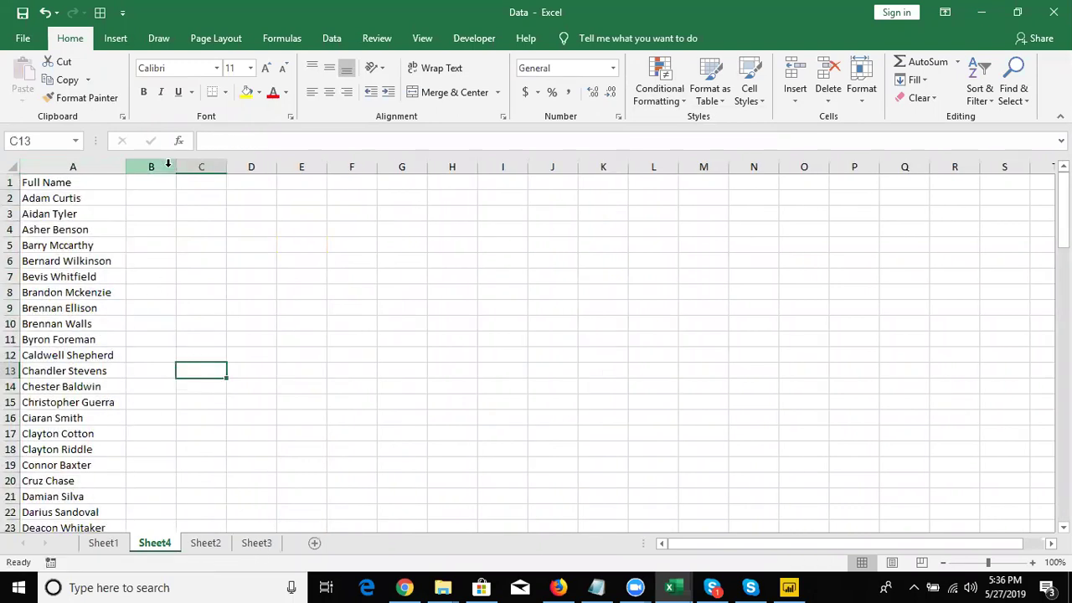
Add a Score header in B1 and fill =RANDBETWEEN(10,90) down column B
{"action": "left_click", "coordinate": [161, 183]}
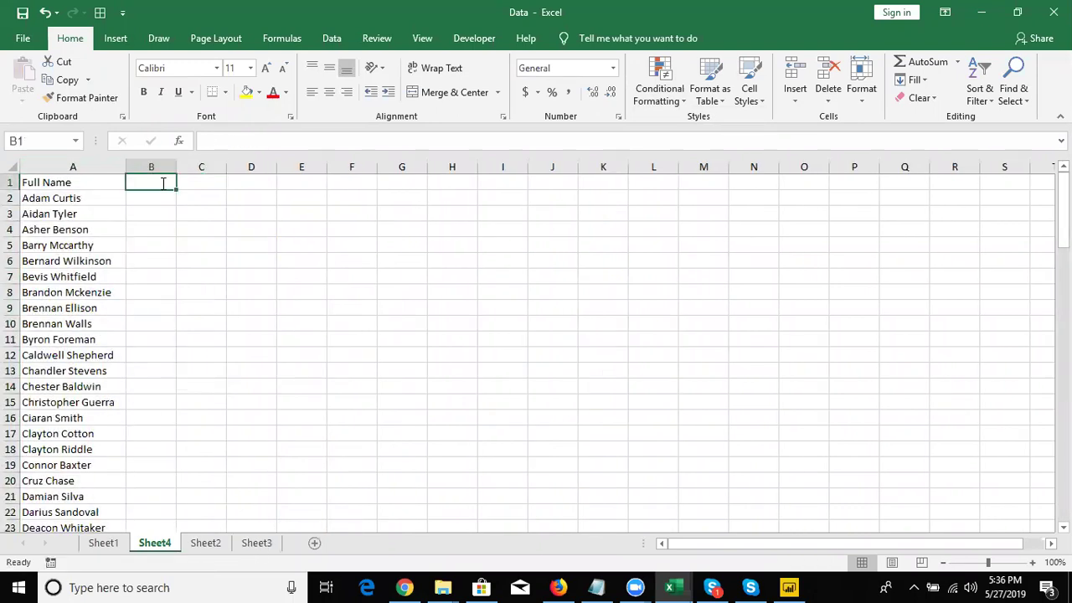
{"action": "type", "text": "Score"}
{"action": "key", "text": "Return"}
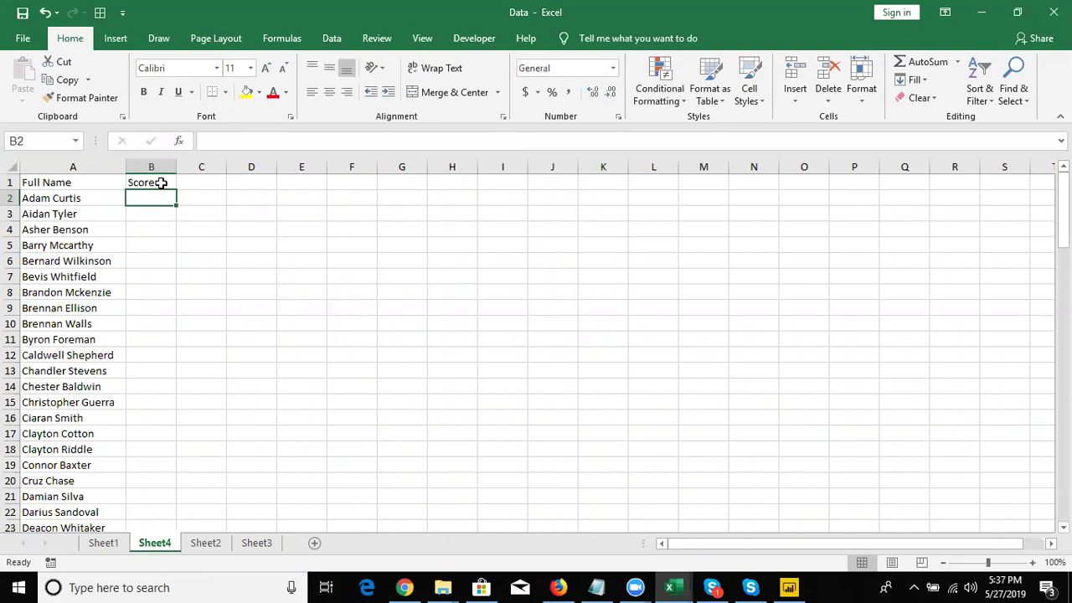
{"action": "type", "text": "="}
{"action": "type", "text": "ra"}
{"action": "key", "text": "Down"}
{"action": "key", "text": "Down"}
{"action": "key", "text": "Up"}
{"action": "key", "text": "Down"}
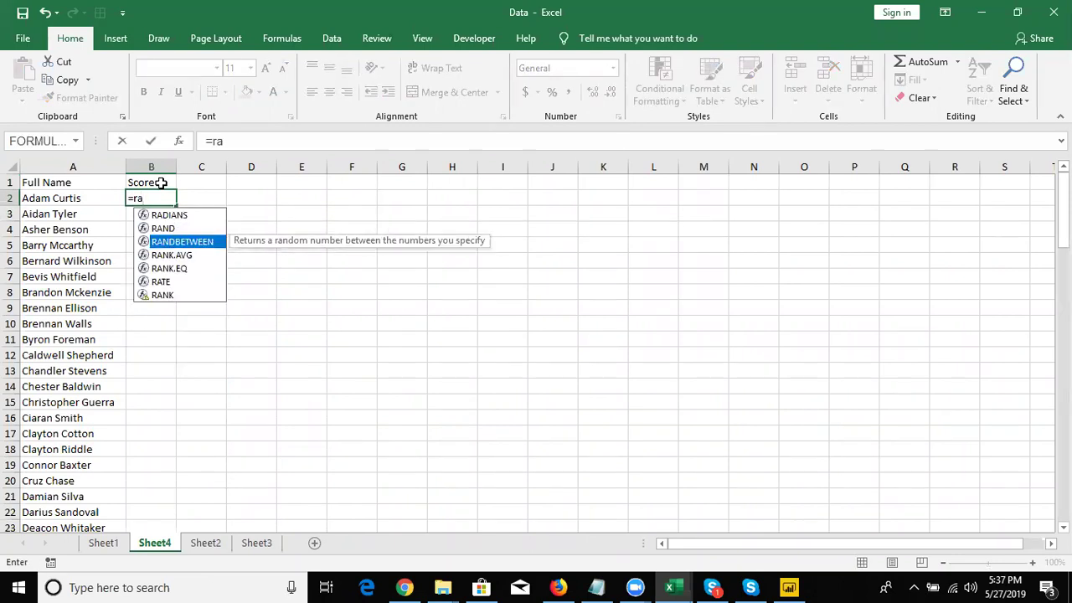
{"action": "key", "text": "Tab"}
{"action": "type", "text": "10,90"}
{"action": "key", "text": "Return"}
{"action": "key", "text": "Up"}
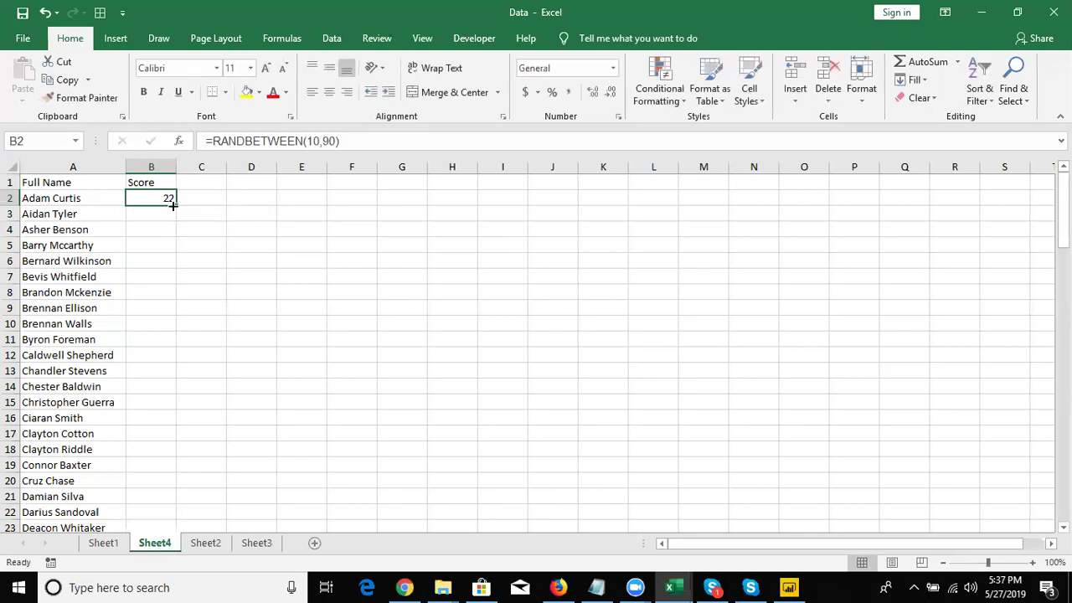
{"action": "double_click", "coordinate": [175, 204]}
Paste the Score column back over itself as fixed values
{"action": "key", "text": "ctrl+c"}
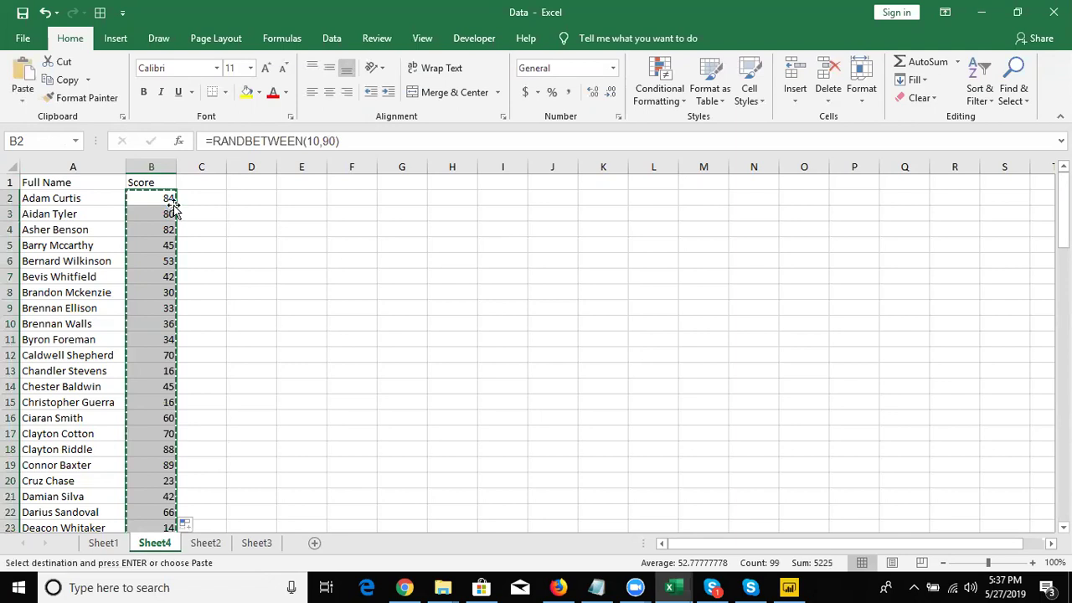
{"action": "left_click", "coordinate": [655, 100]}
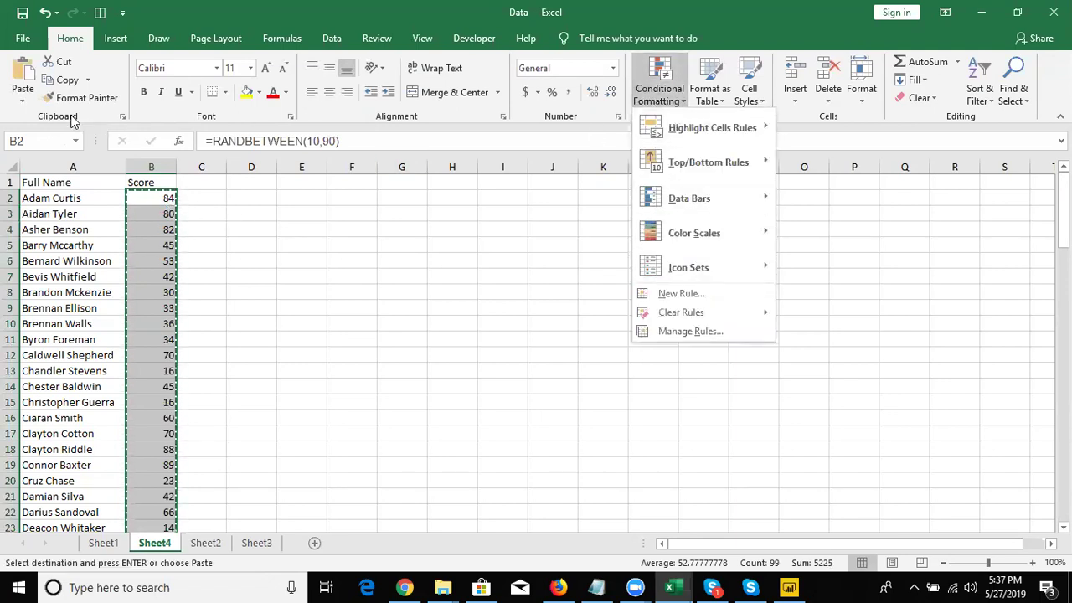
{"action": "left_click", "coordinate": [25, 109]}
{"action": "left_click", "coordinate": [25, 111]}
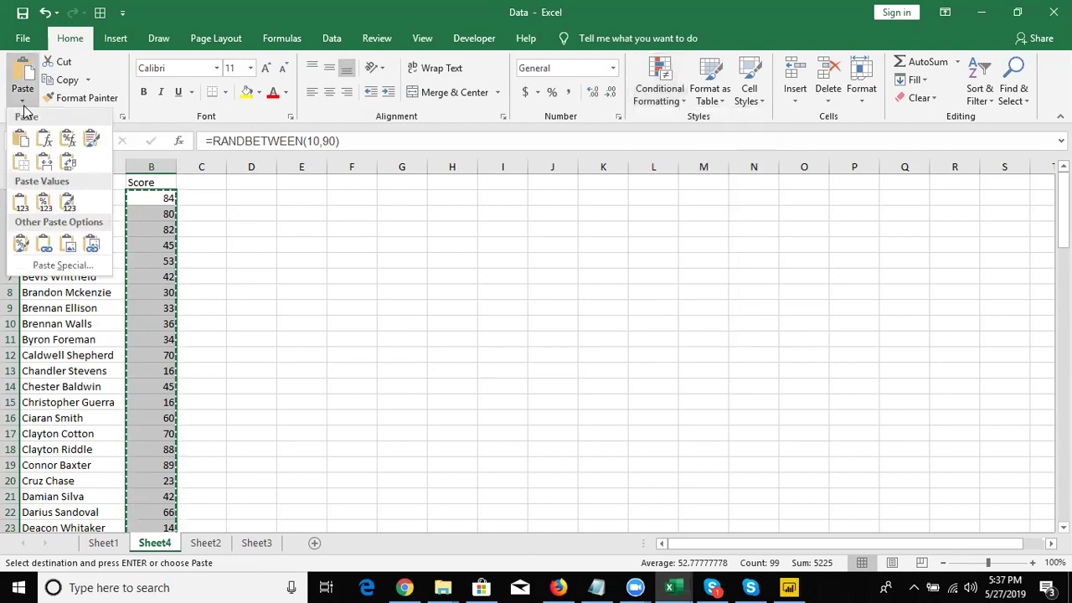
{"action": "left_click", "coordinate": [23, 201]}
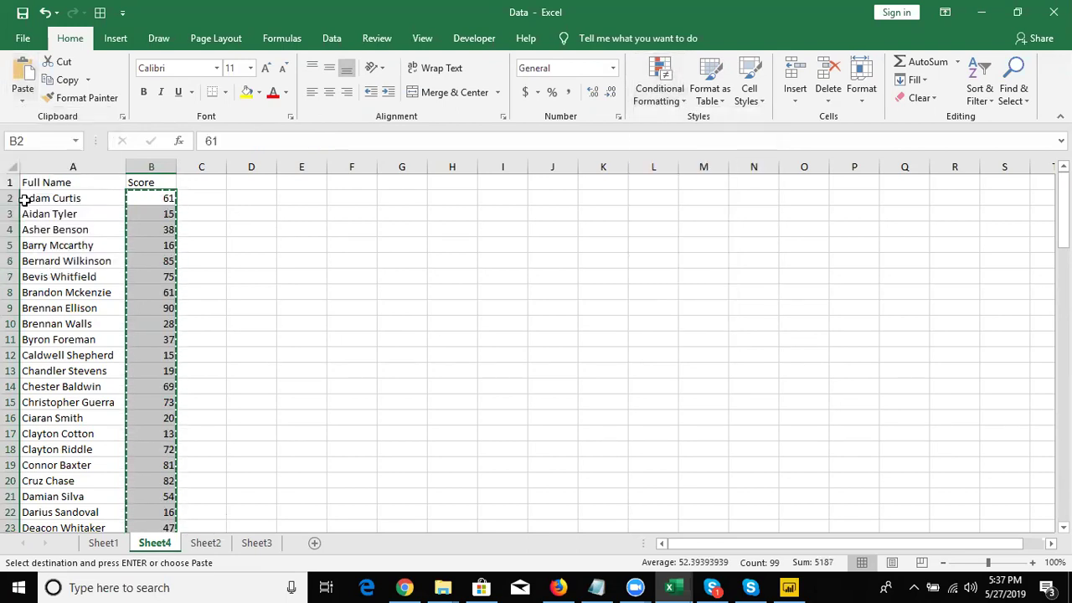
{"action": "key", "text": "Escape"}
{"action": "key", "text": "Up"}
{"action": "key", "text": "Right"}
Make a first attempt at the key row in D2:E2, entering '<=40' and 'Pss'
{"action": "key", "text": "Right"}
{"action": "key", "text": "Right"}
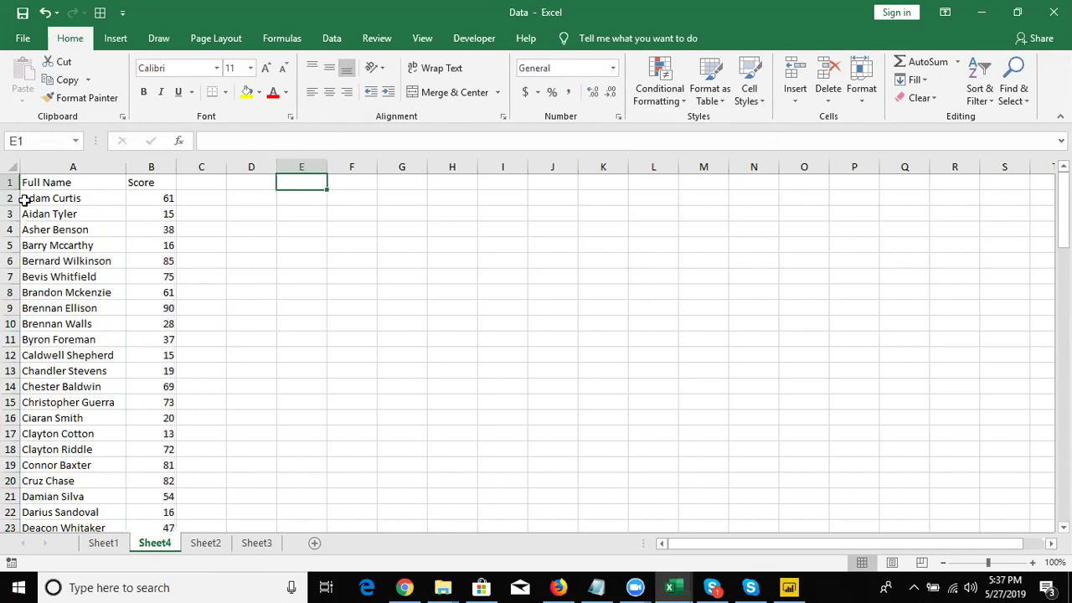
{"action": "key", "text": "Right"}
{"action": "key", "text": "Down"}
{"action": "key", "text": "Down"}
{"action": "key", "text": "Left"}
{"action": "key", "text": "Up"}
{"action": "key", "text": "Left"}
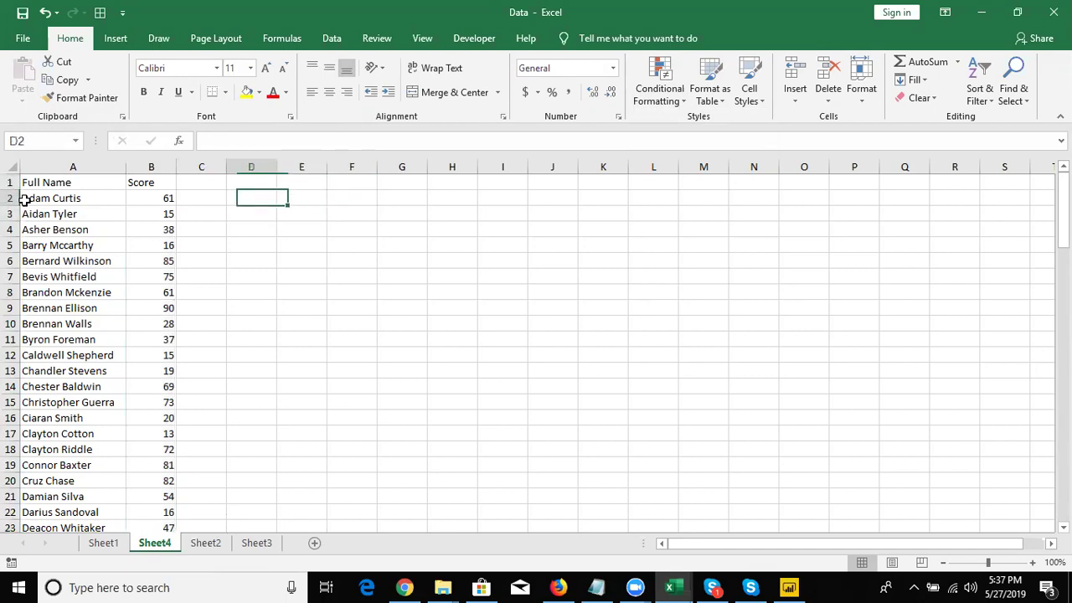
{"action": "type", "text": "<"}
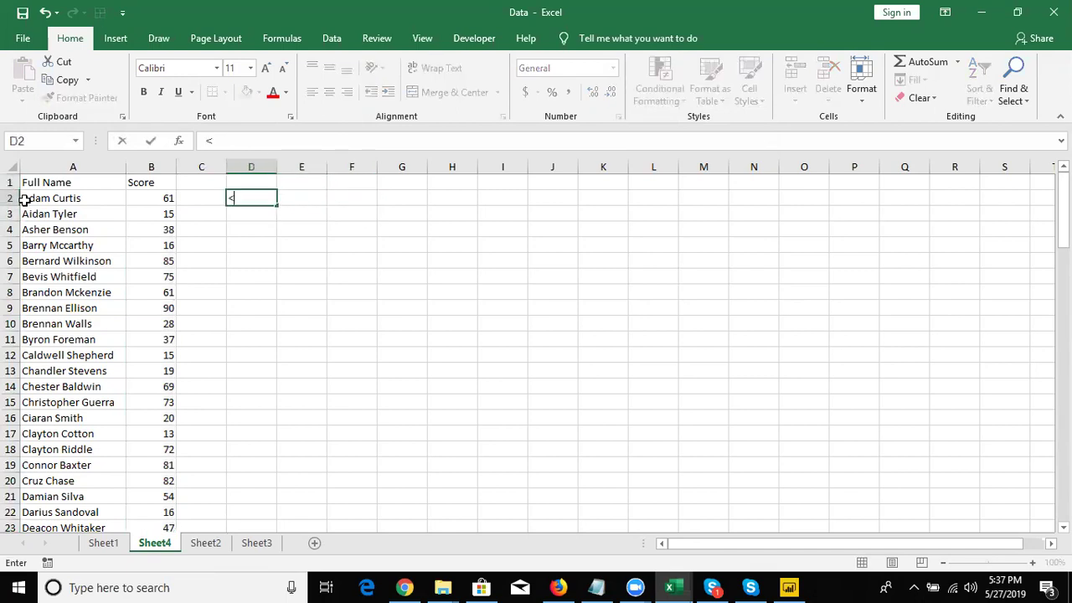
{"action": "type", "text": "="}
{"action": "type", "text": "40"}
{"action": "key", "text": "Tab"}
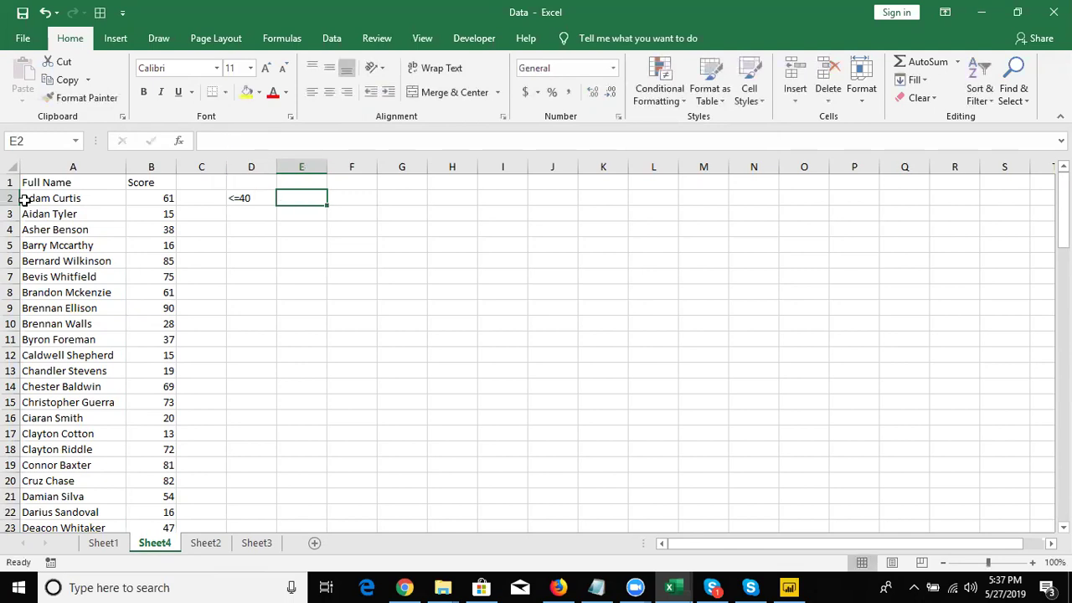
{"action": "type", "text": "Pss"}
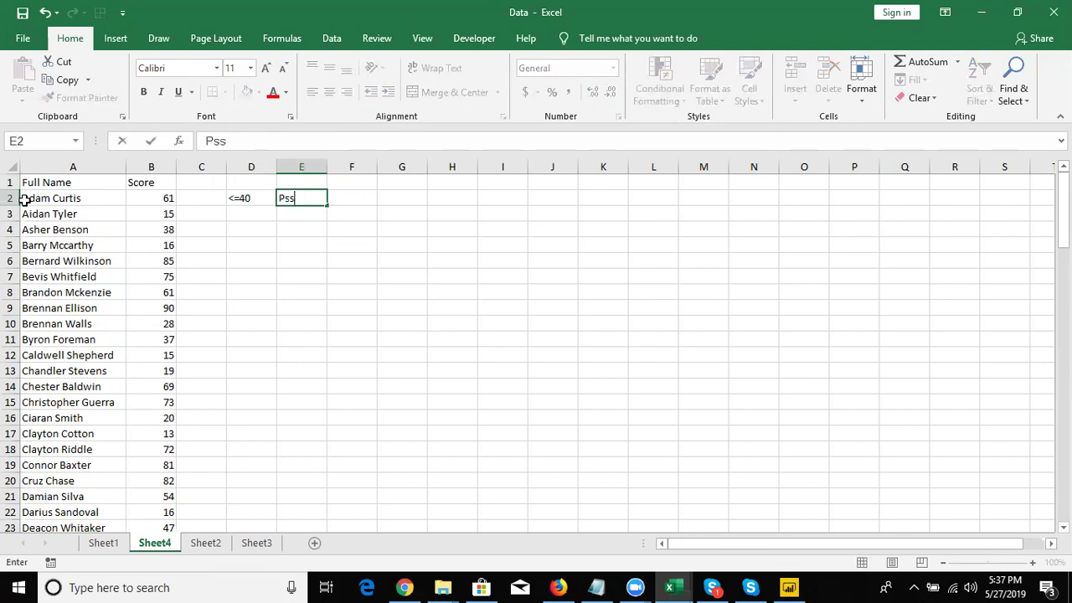
{"action": "key", "text": "Return"}
Erase the mistaken entries from D2:E2
{"action": "key", "text": "Up"}
{"action": "key", "text": "Right"}
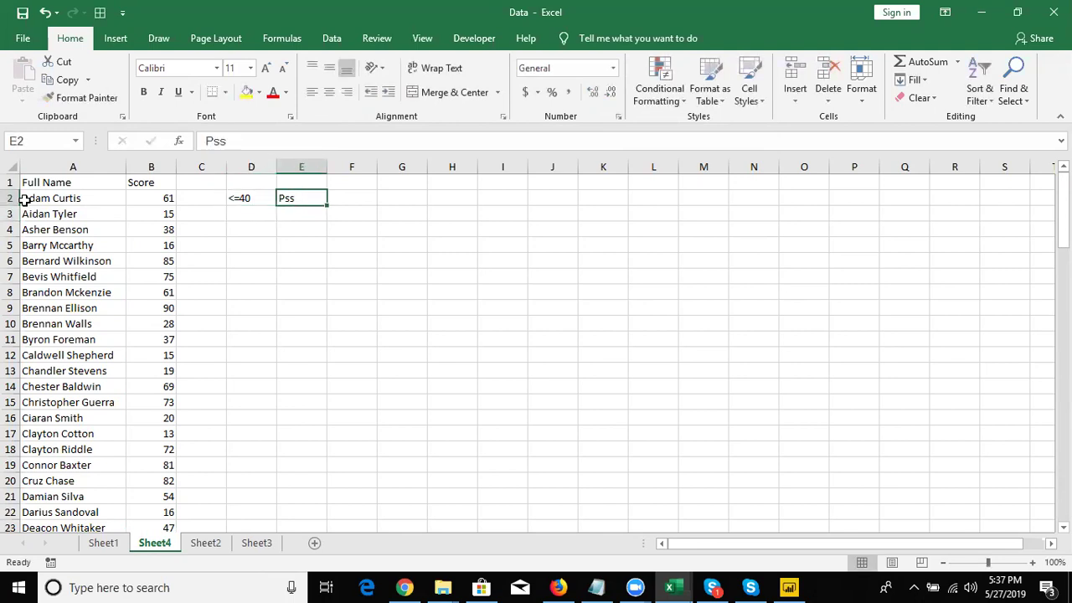
{"action": "key", "text": "shift+Left"}
{"action": "key", "text": "Delete"}
{"action": "key", "text": "shift+Right"}
{"action": "key", "text": "Left"}
Enter >60 in D2 with the label Pass in E2
{"action": "type", "text": ">6"}
{"action": "key", "text": "Tab"}
{"action": "key", "text": "Tab"}
{"action": "key", "text": "Down"}
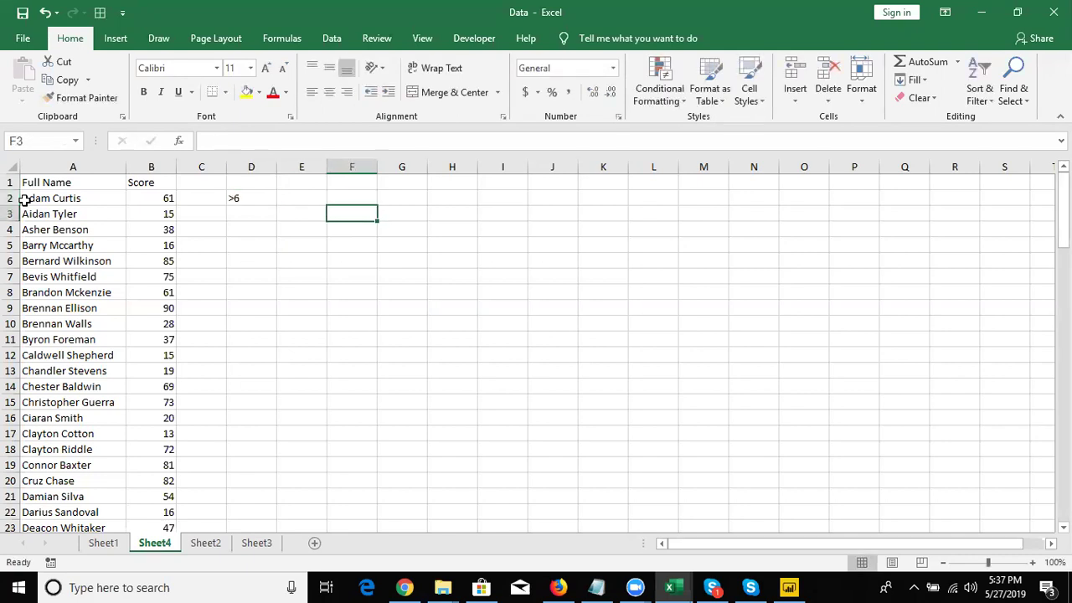
{"action": "key", "text": "Up"}
{"action": "key", "text": "Left"}
{"action": "key", "text": "Left"}
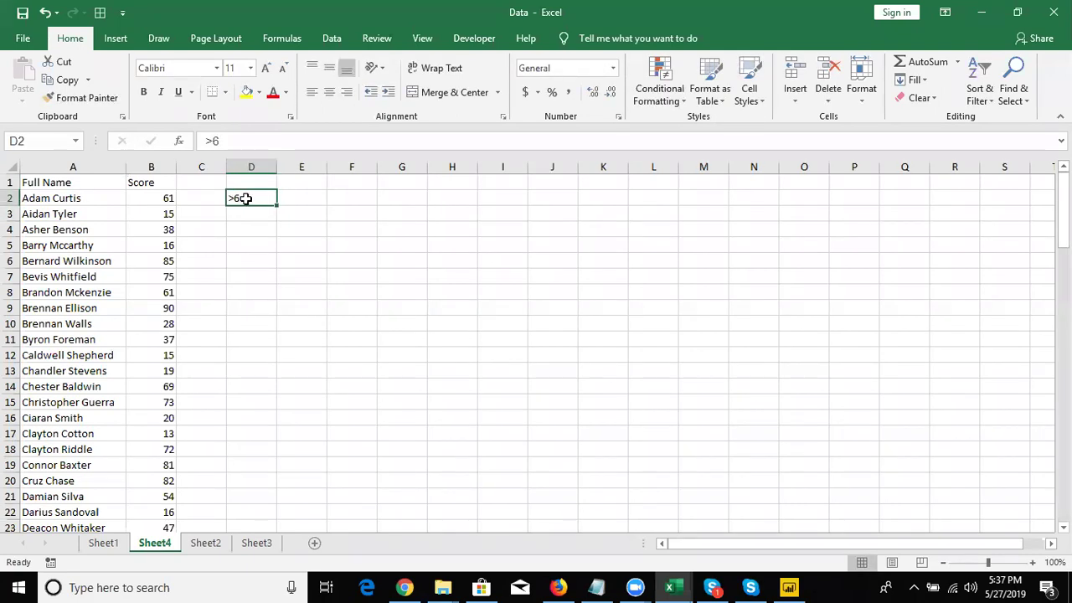
{"action": "double_click", "coordinate": [247, 199]}
{"action": "type", "text": "0"}
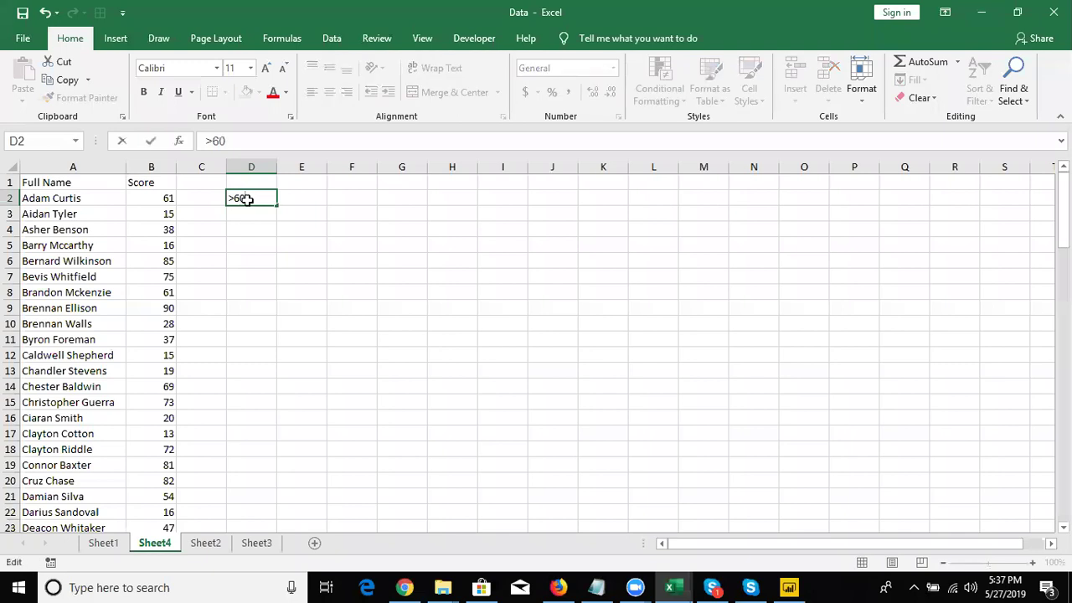
{"action": "key", "text": "Tab"}
{"action": "type", "text": "Pa"}
{"action": "key", "text": "Return"}
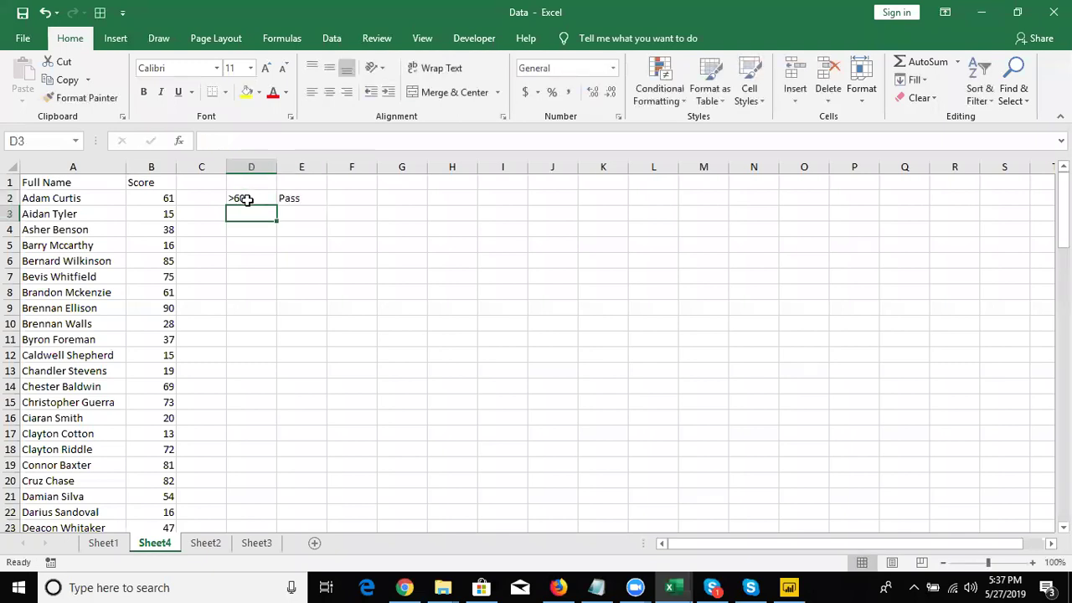
Enter 40-60 in D3 with the label RE-Test in E3
{"action": "type", "text": "40-60"}
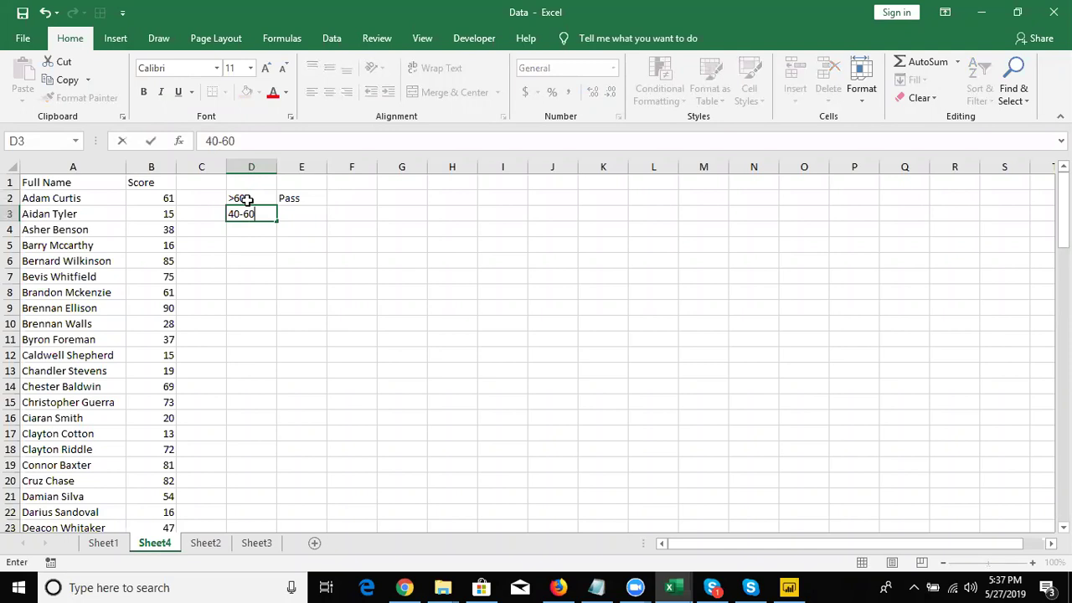
{"action": "key", "text": "Tab"}
{"action": "type", "text": "RE-"}
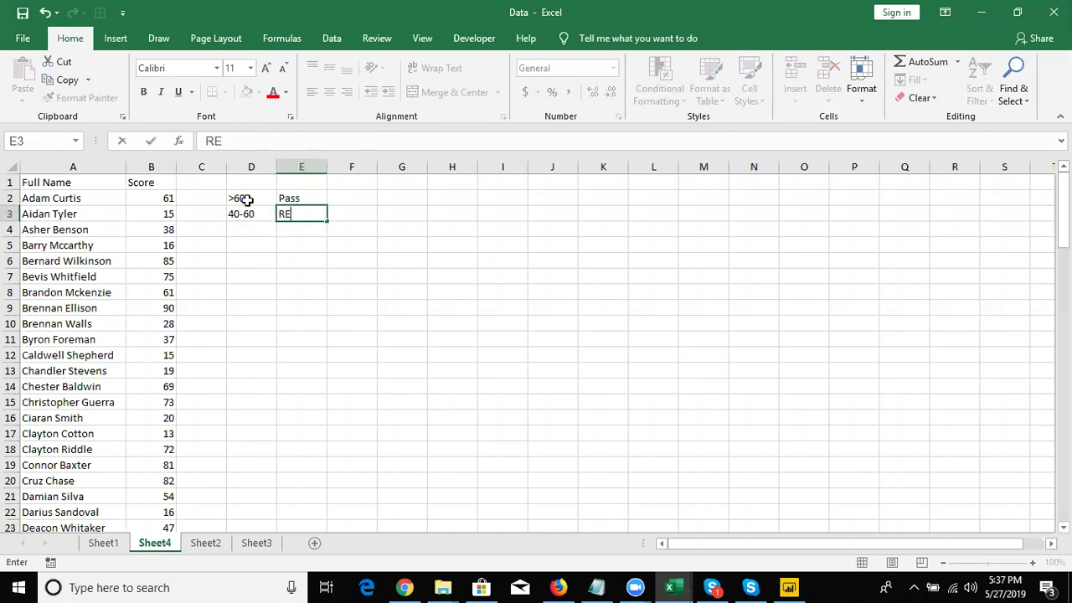
{"action": "type", "text": "Te"}
{"action": "type", "text": "ss"}
{"action": "key", "text": "Return"}
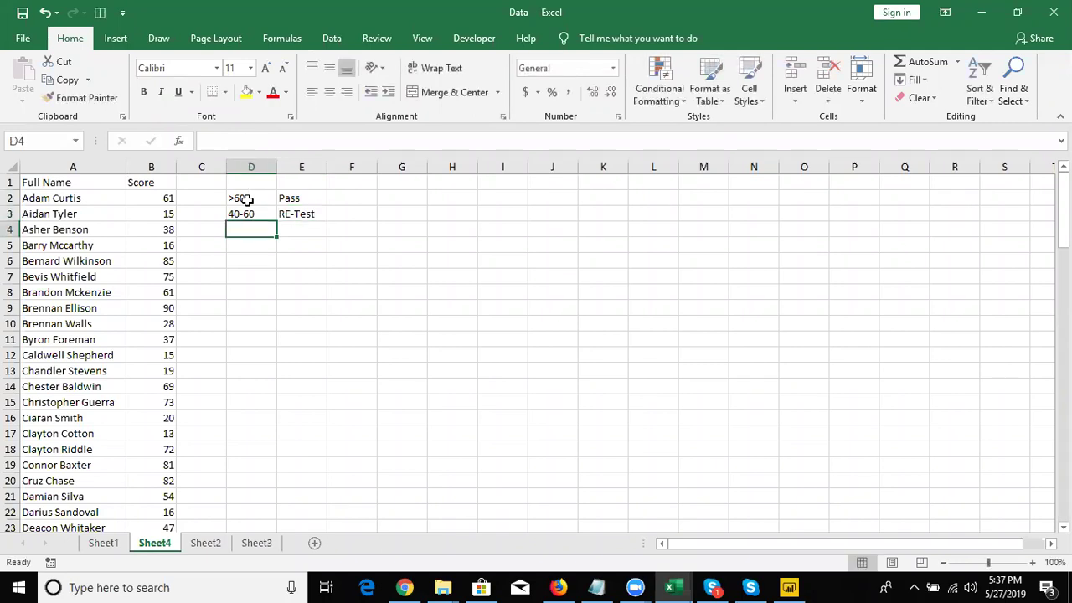
Enter <40 in D4 with the label Fail in E4
{"action": "type", "text": "<40"}
{"action": "key", "text": "Tab"}
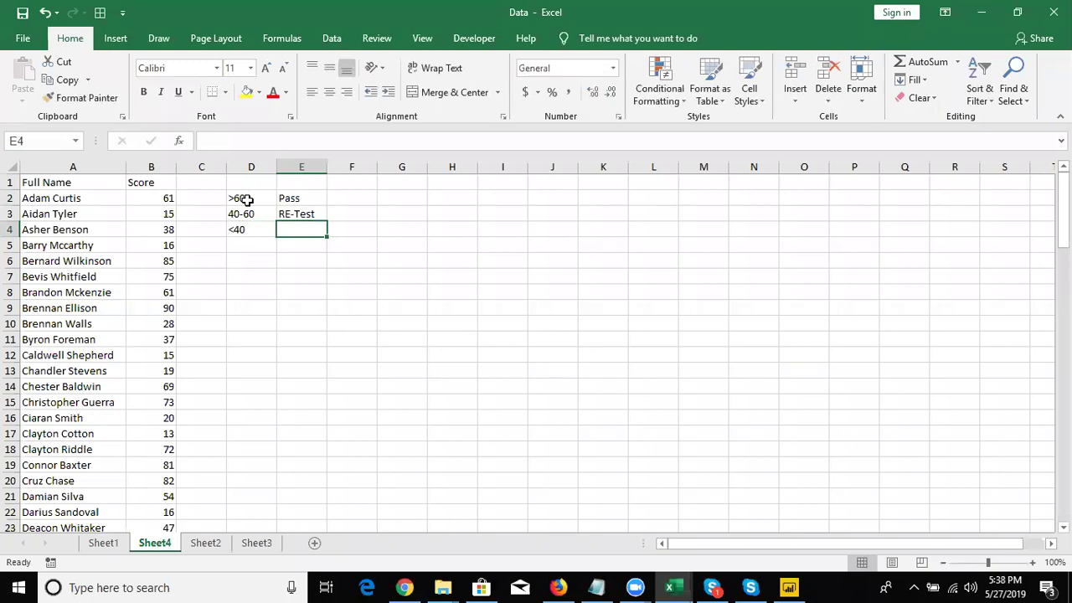
{"action": "type", "text": "P"}
{"action": "key", "text": "BackSpace"}
{"action": "key", "text": "BackSpace"}
{"action": "type", "text": "ail"}
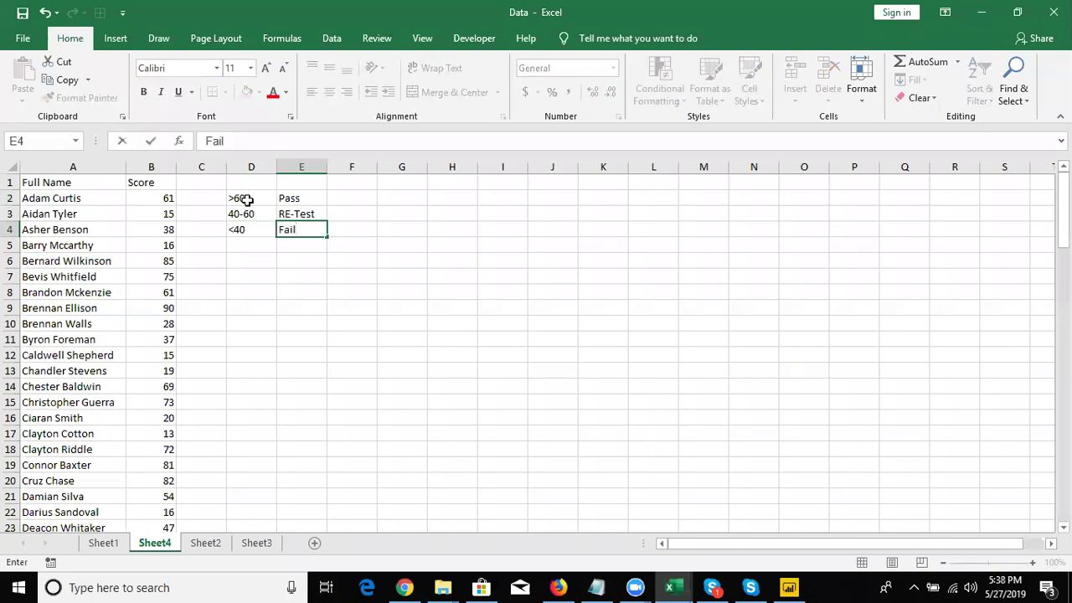
{"action": "key", "text": "Return"}
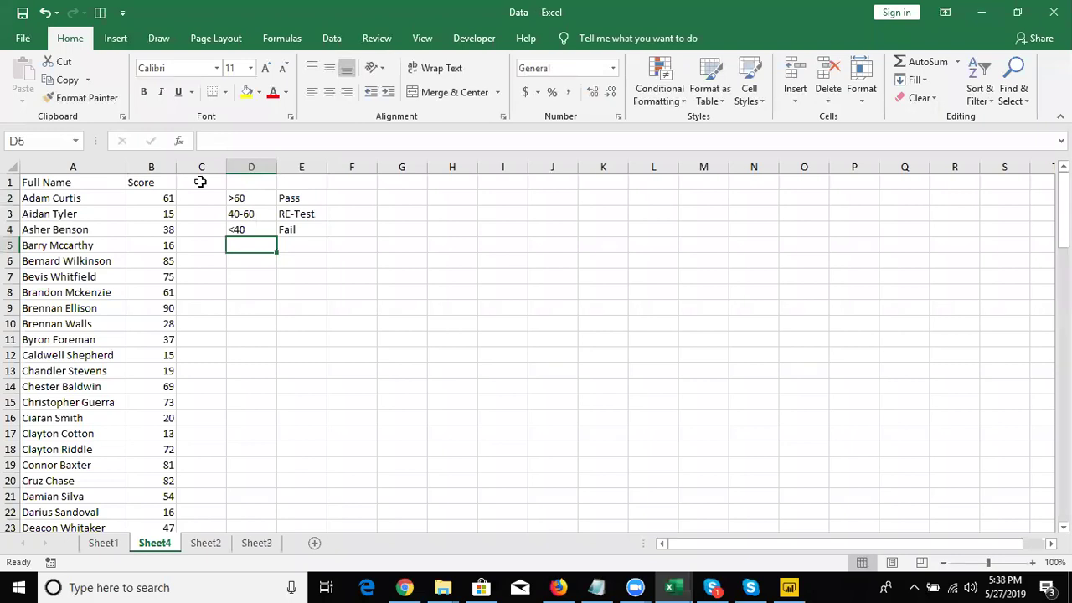
Apply the 3 Symbols (Uncircled) icon set to the Score column B
{"action": "left_click", "coordinate": [165, 166]}
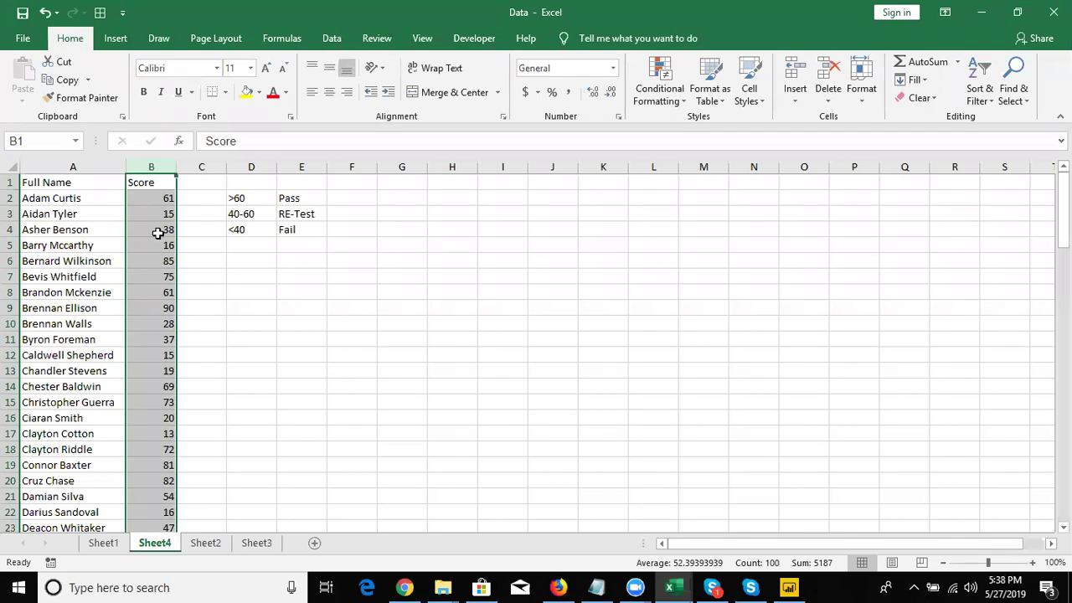
{"action": "left_click", "coordinate": [669, 109]}
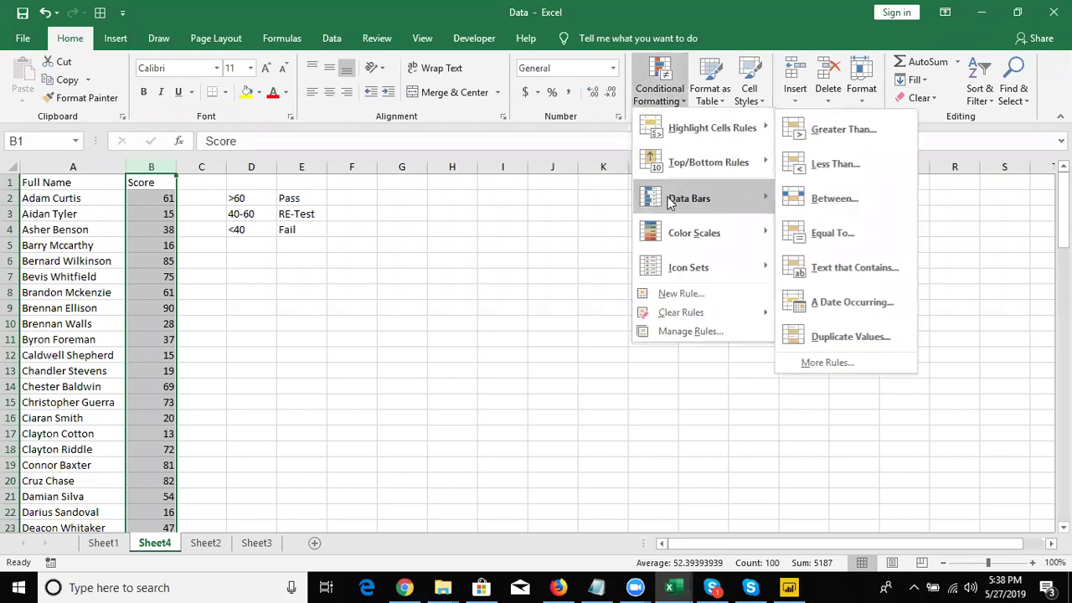
{"action": "mouse_move", "coordinate": [671, 232]}
{"action": "mouse_move", "coordinate": [672, 263]}
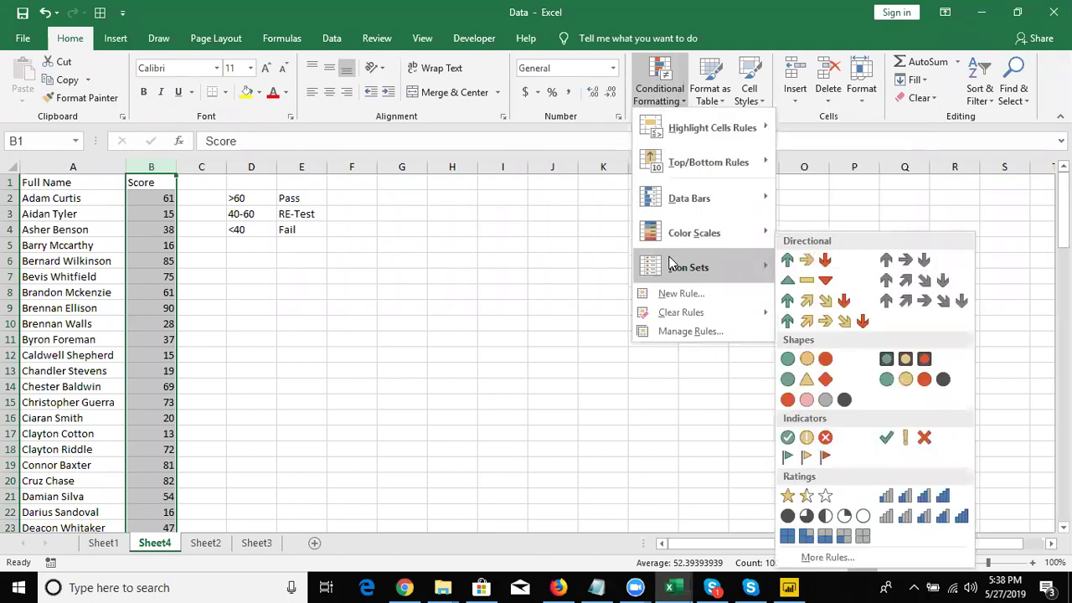
{"action": "left_click", "coordinate": [918, 441]}
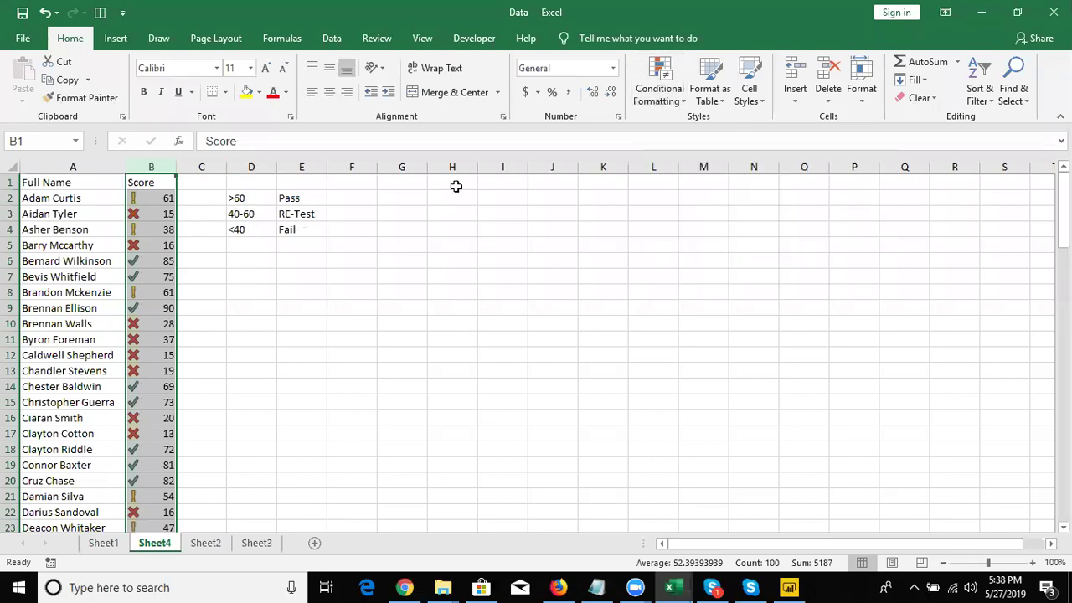
{"action": "left_click", "coordinate": [665, 105]}
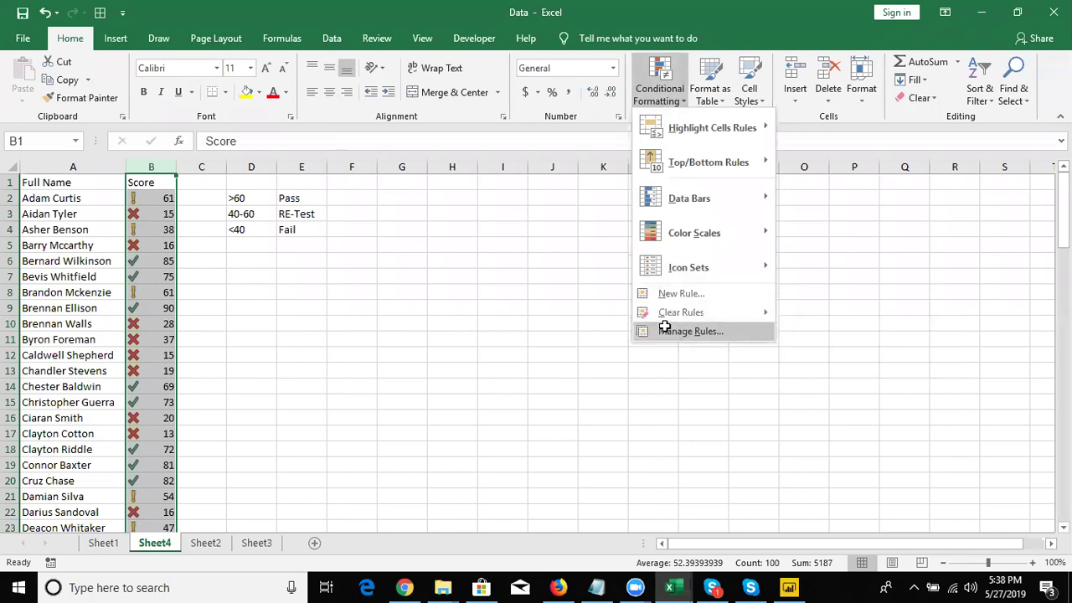
Edit the Score icon set rule to use Number thresholds of 60 and 40
{"action": "left_click", "coordinate": [687, 331]}
{"action": "double_click", "coordinate": [638, 264]}
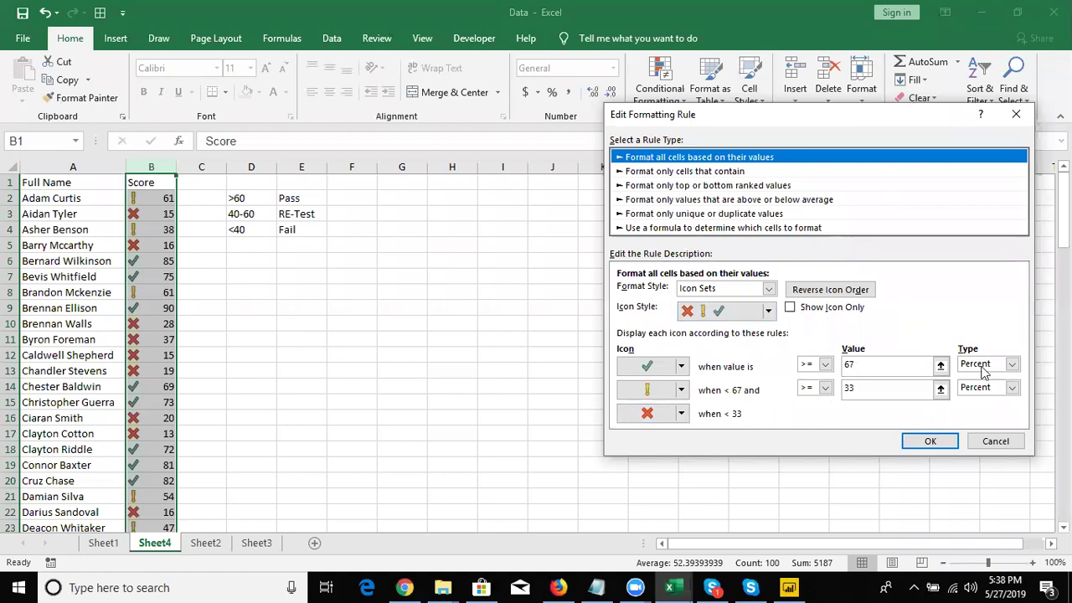
{"action": "left_click", "coordinate": [1012, 365]}
{"action": "left_click", "coordinate": [975, 378]}
{"action": "left_click", "coordinate": [1011, 388]}
{"action": "left_click", "coordinate": [976, 403]}
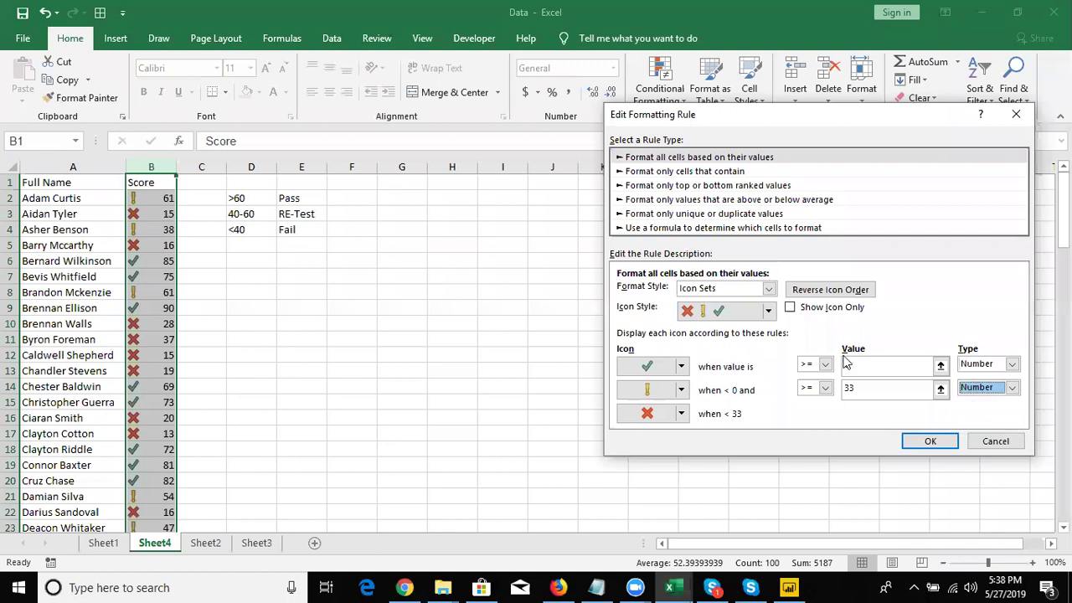
{"action": "left_click", "coordinate": [860, 364]}
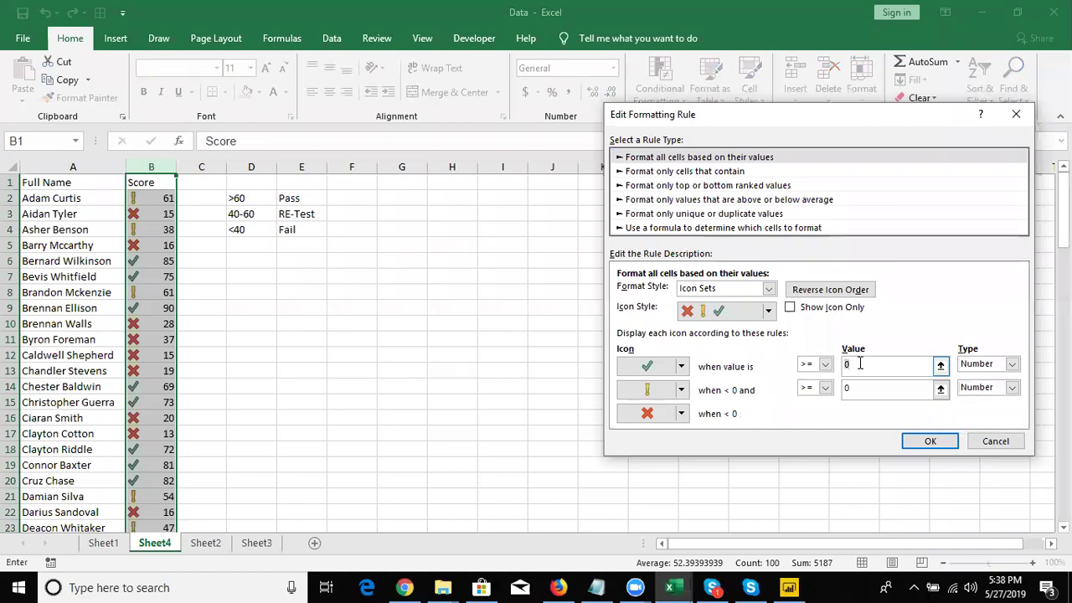
{"action": "type", "text": "0"}
{"action": "left_click", "coordinate": [856, 387]}
{"action": "type", "text": "40"}
{"action": "left_click", "coordinate": [851, 364]}
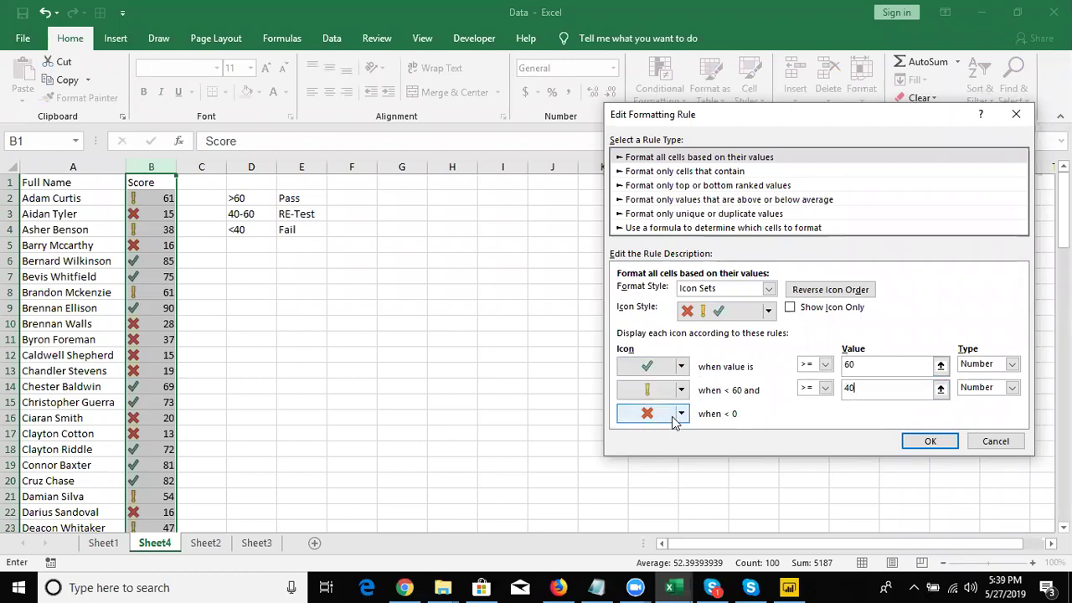
{"action": "left_click", "coordinate": [930, 443]}
{"action": "left_click", "coordinate": [1023, 382]}
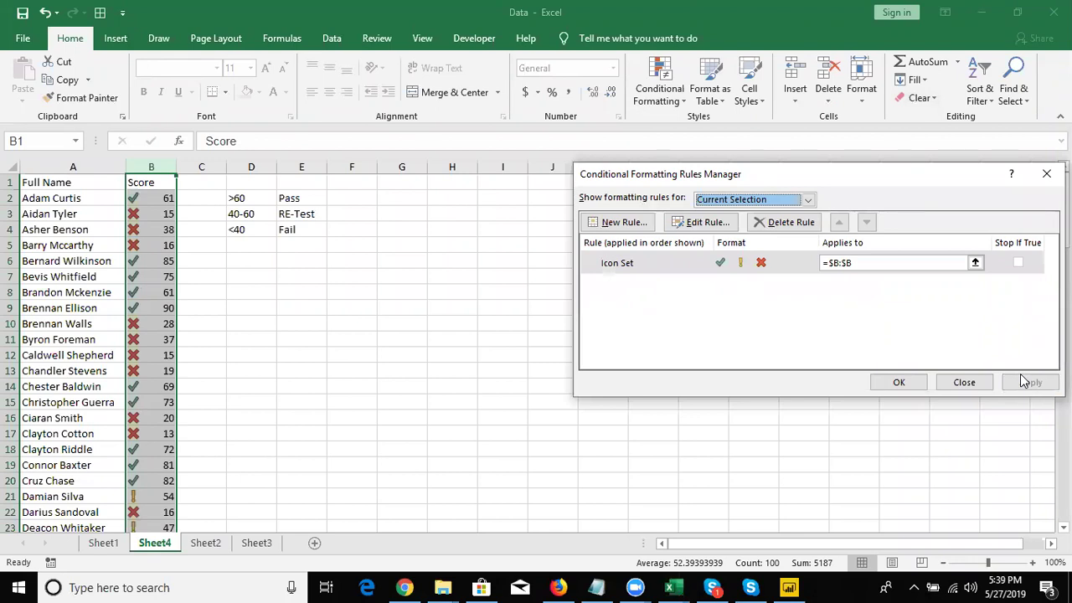
{"action": "left_click", "coordinate": [916, 374]}
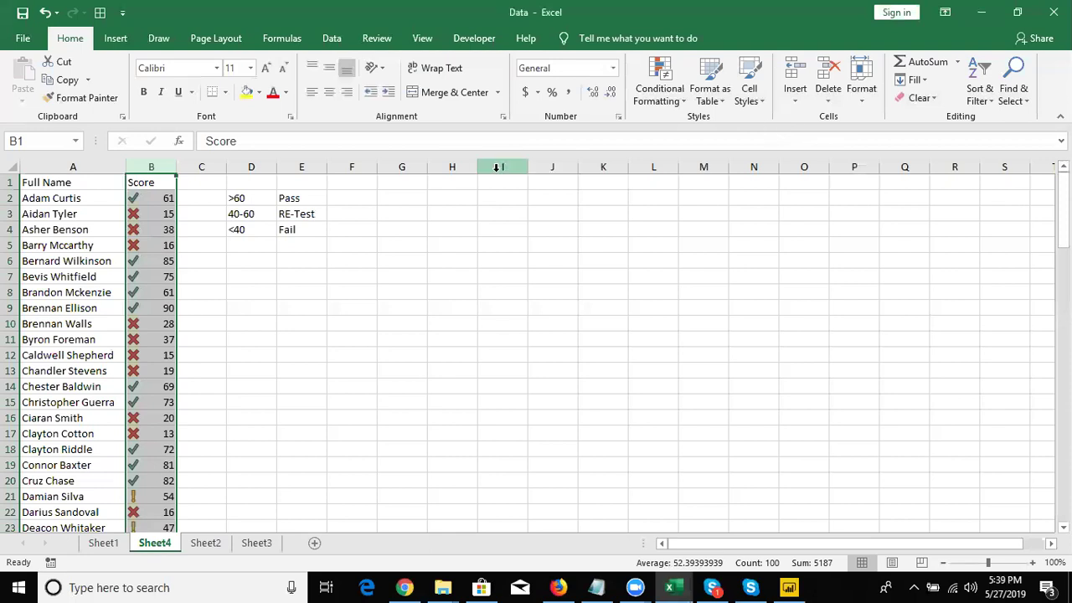
Enter 3, 2 and 1 in cells C2:C4
{"action": "left_click", "coordinate": [216, 195]}
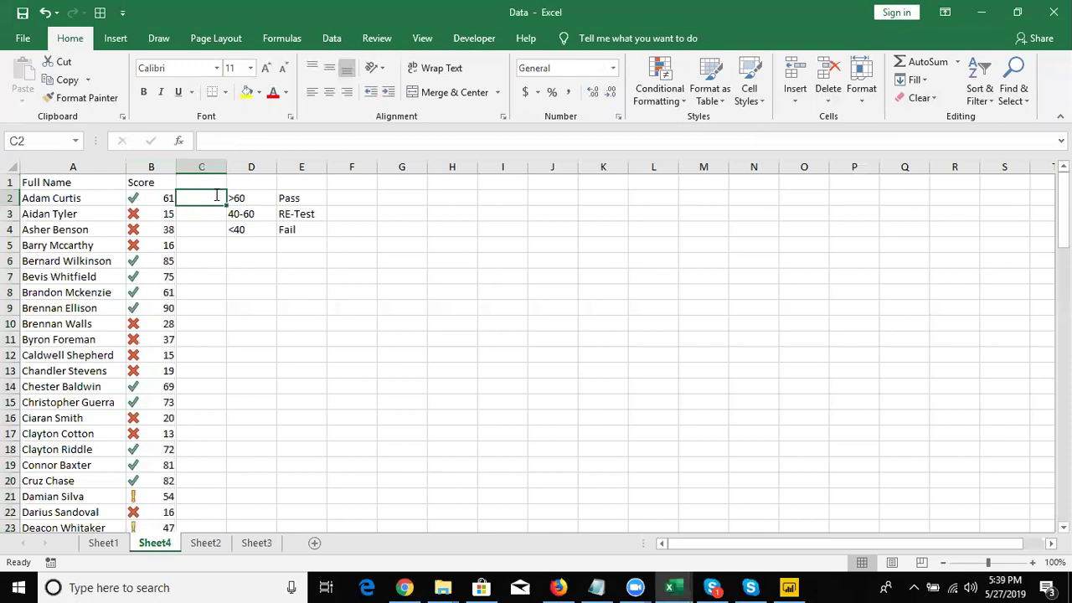
{"action": "type", "text": "3"}
{"action": "key", "text": "Return"}
{"action": "type", "text": "2"}
{"action": "key", "text": "Return"}
{"action": "type", "text": "1"}
{"action": "key", "text": "Return"}
{"action": "key", "text": "Up"}
{"action": "key", "text": "Up"}
{"action": "key", "text": "Up"}
Apply the 3 Symbols (Uncircled) icon set to C2:C4
{"action": "key", "text": "shift+Down"}
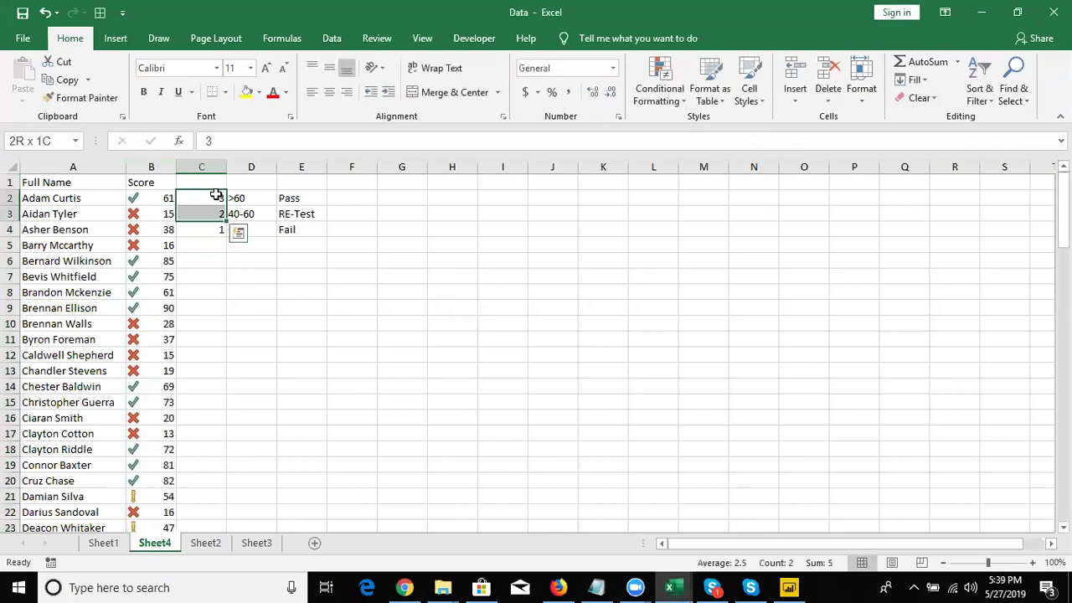
{"action": "key", "text": "shift+Down"}
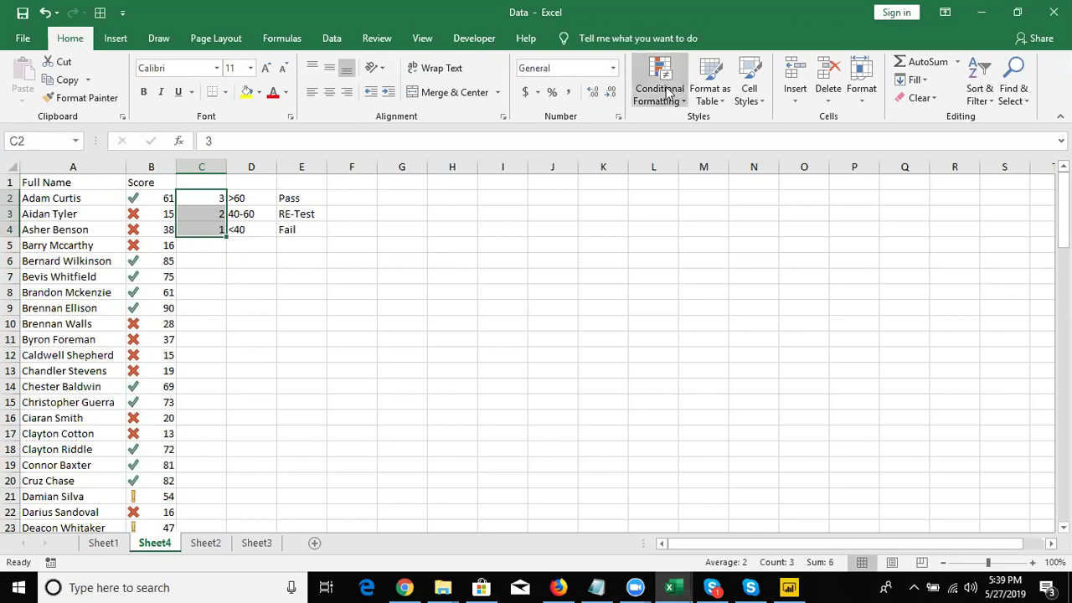
{"action": "left_click", "coordinate": [667, 92]}
{"action": "mouse_move", "coordinate": [688, 268]}
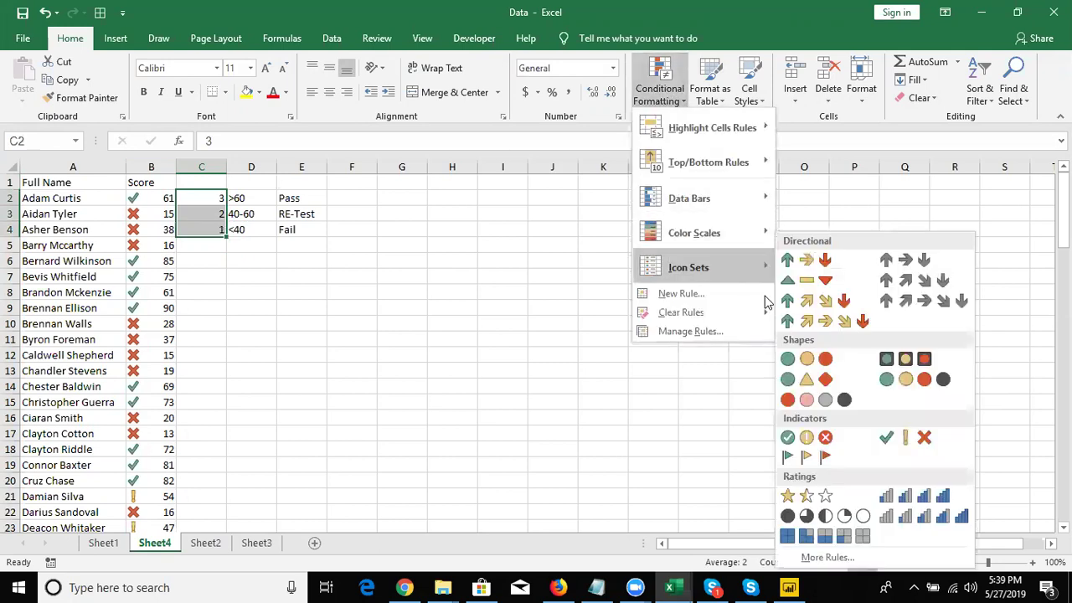
{"action": "left_click", "coordinate": [886, 437]}
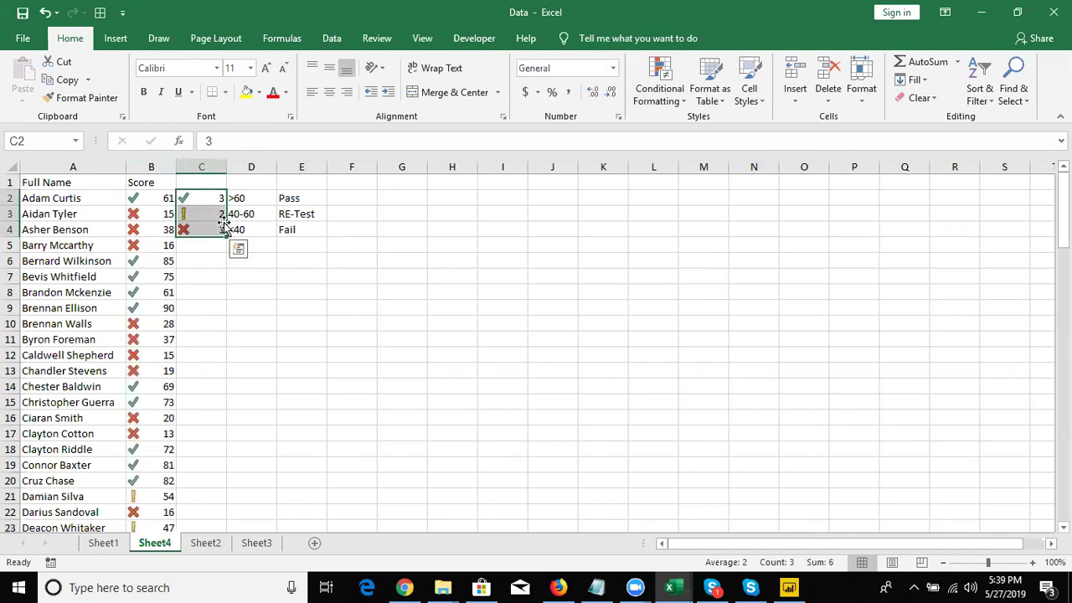
Turn on Show Icon Only in the C2:C4 icon set rule to hide 3, 2, 1
{"action": "left_click", "coordinate": [649, 107]}
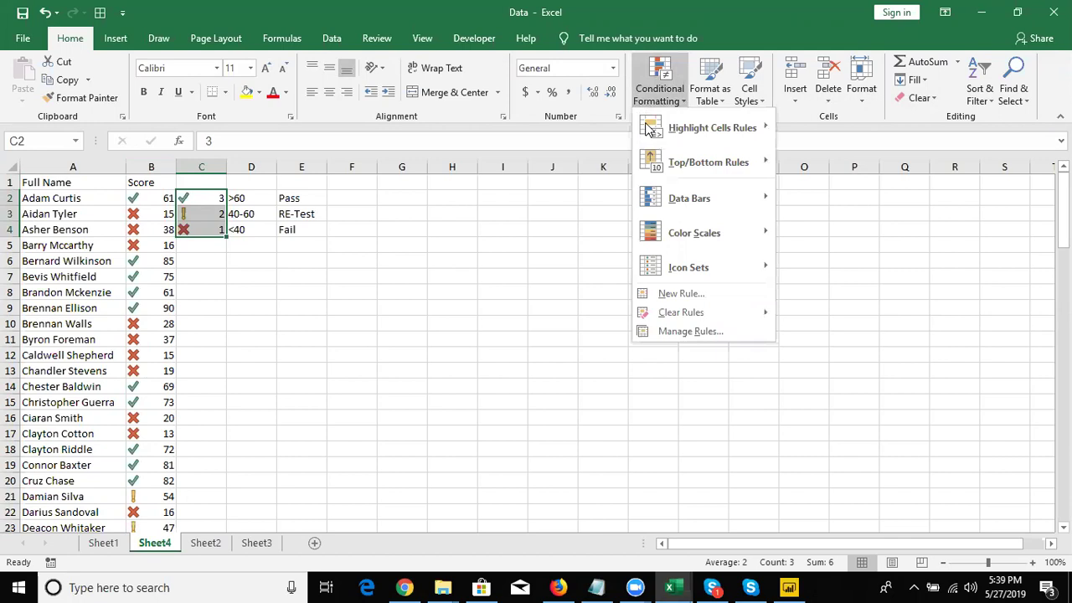
{"action": "left_click", "coordinate": [671, 332]}
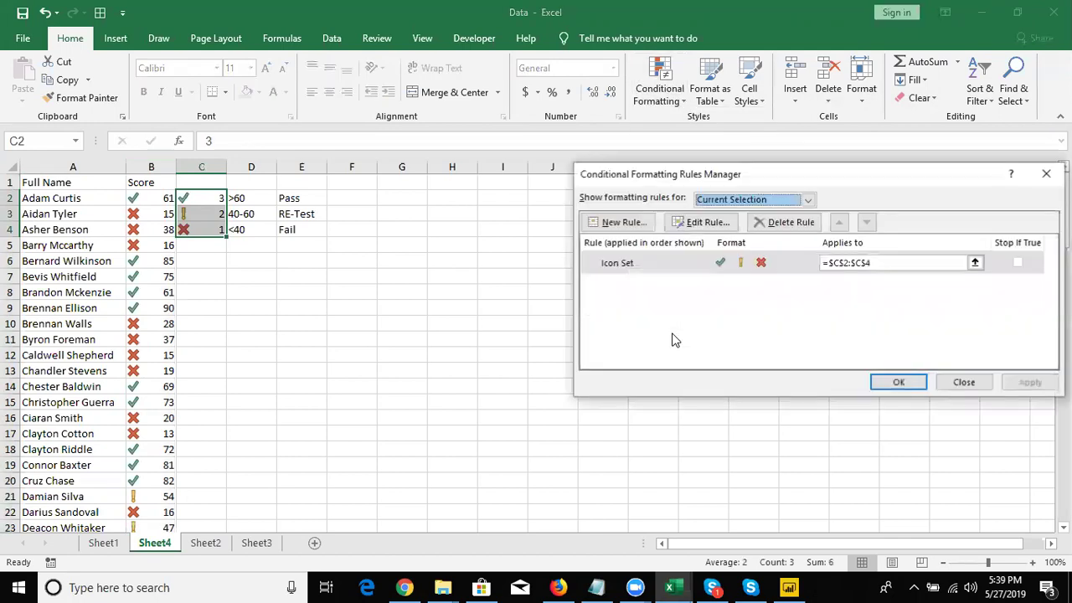
{"action": "double_click", "coordinate": [656, 266]}
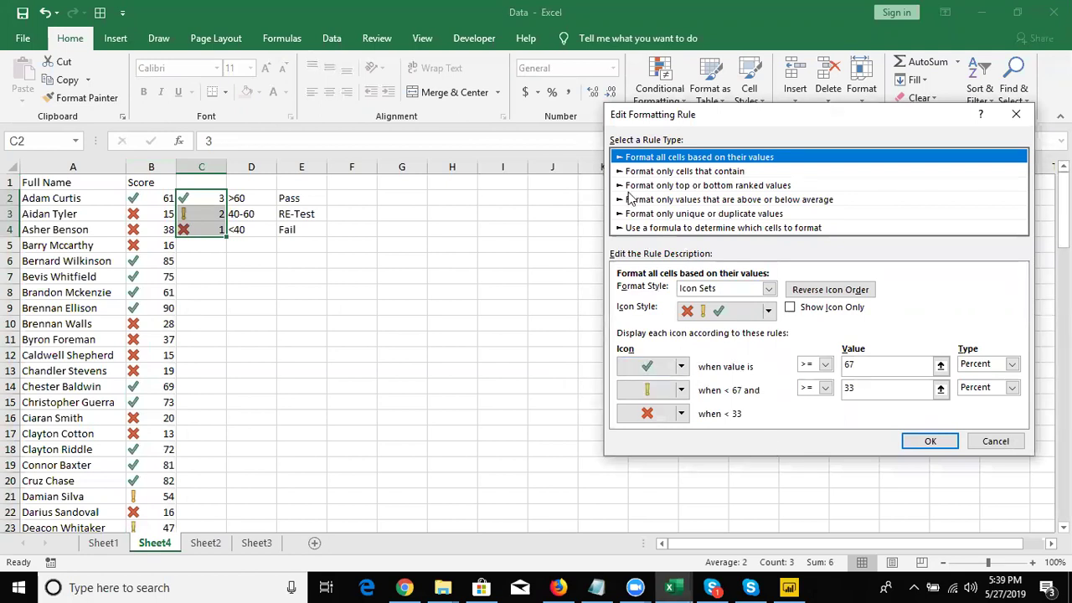
{"action": "left_click", "coordinate": [794, 312]}
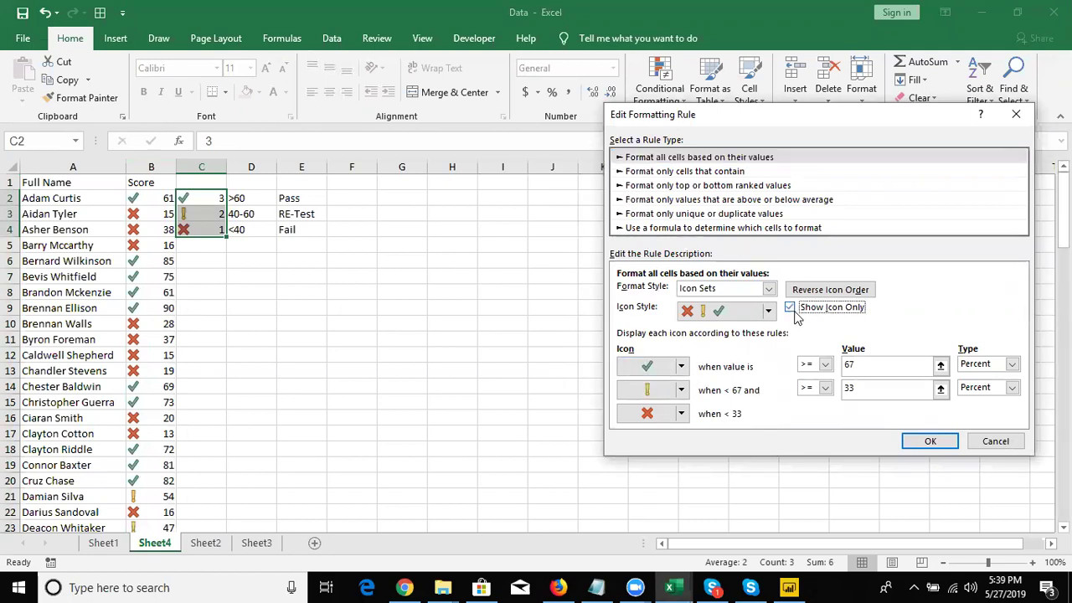
{"action": "left_click", "coordinate": [927, 441]}
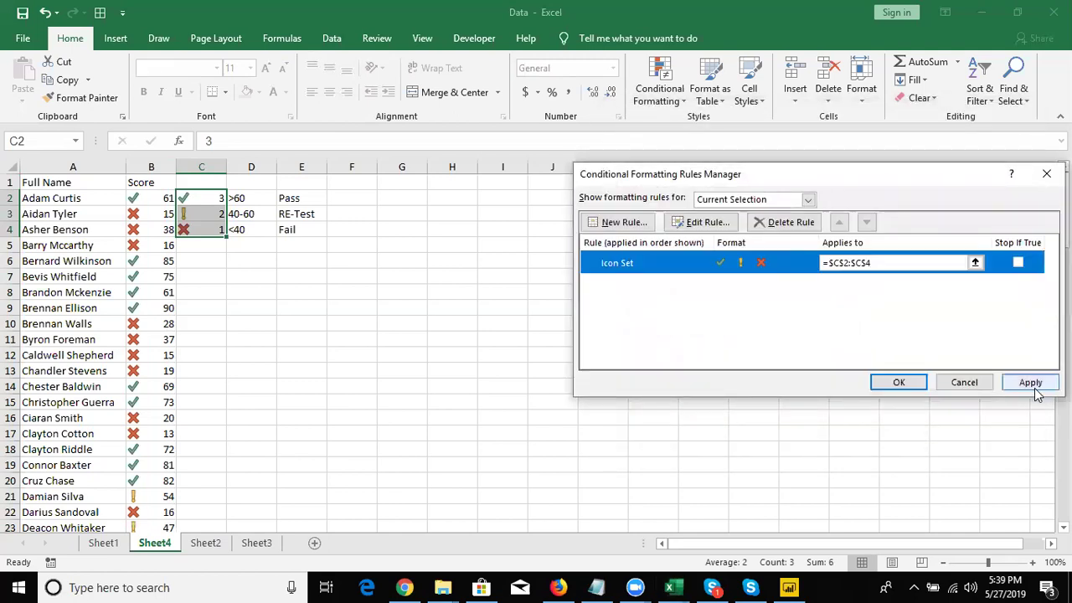
{"action": "left_click", "coordinate": [1032, 385]}
{"action": "left_click", "coordinate": [894, 384]}
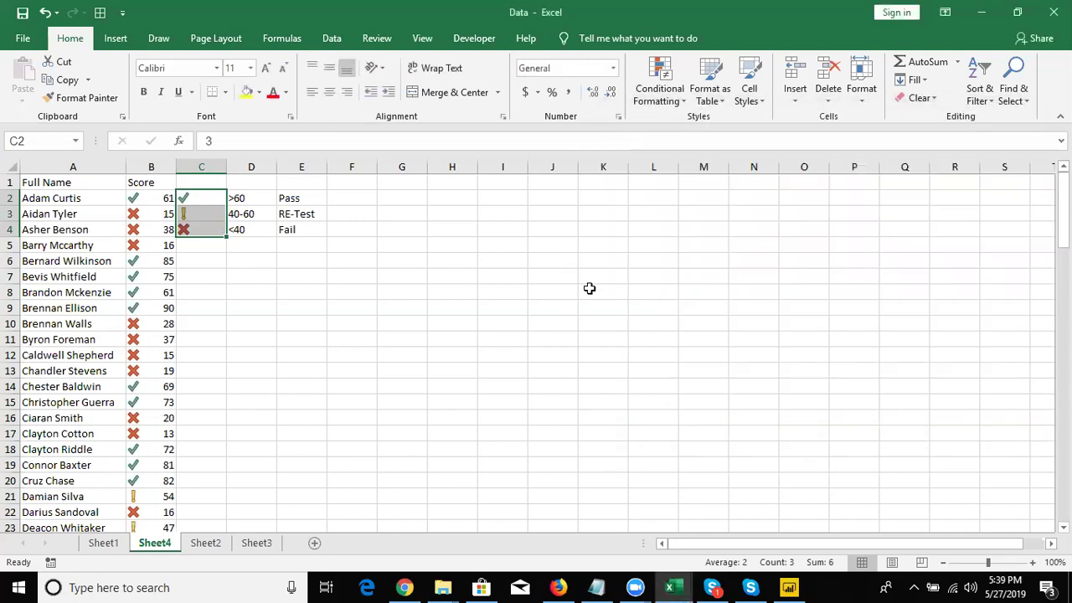
{"action": "left_click", "coordinate": [589, 288]}
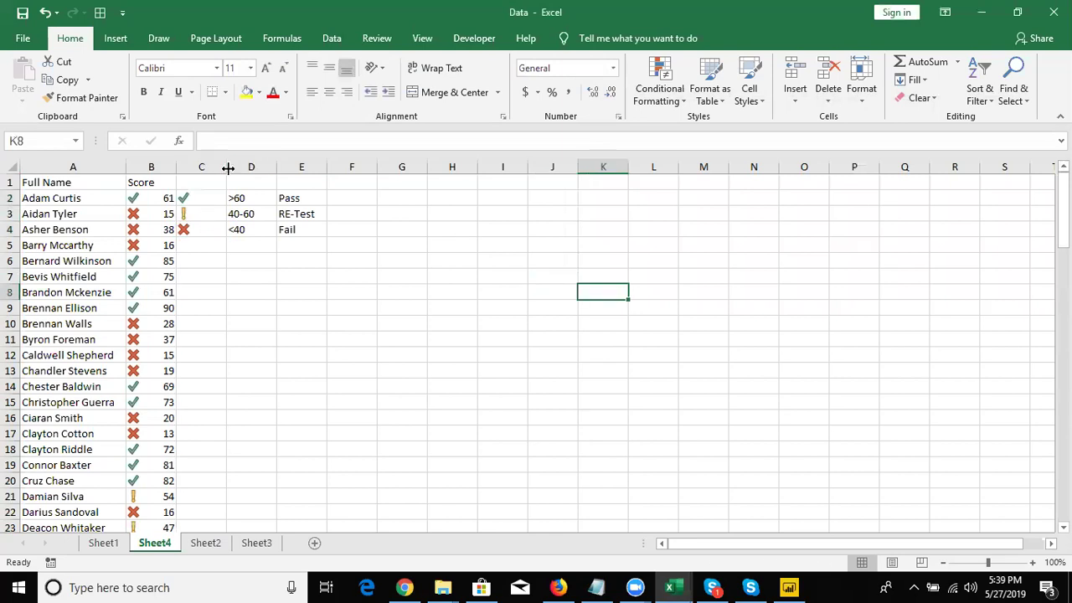